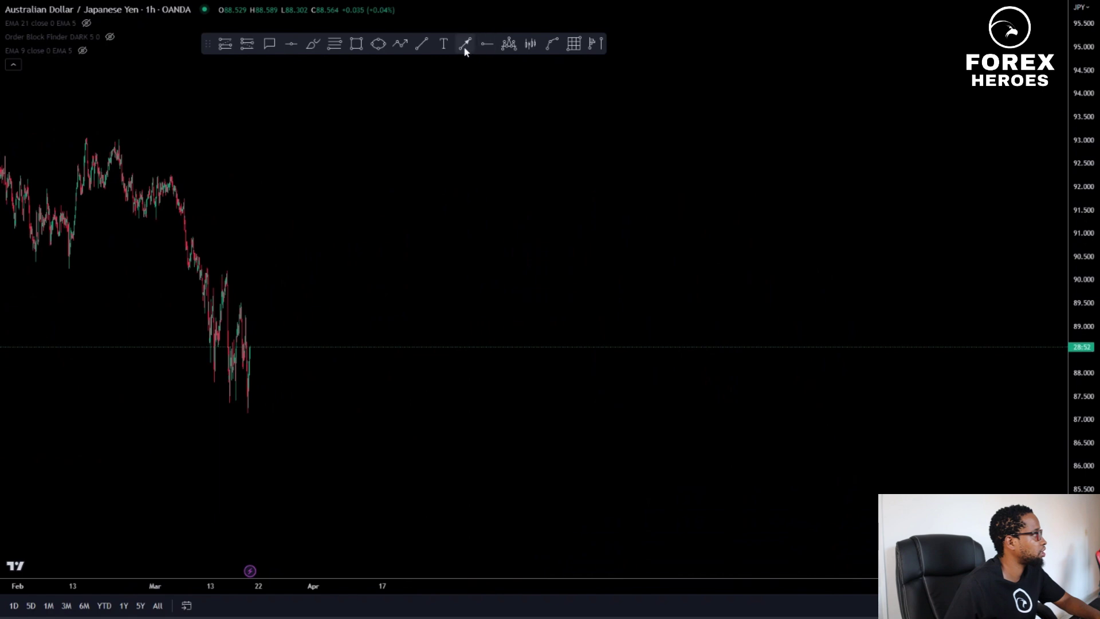
Draw a rising three-leg zigzag path in the empty space after the candles, from about 86.3 up to about 91.7
drag(586, 445, 591, 440)
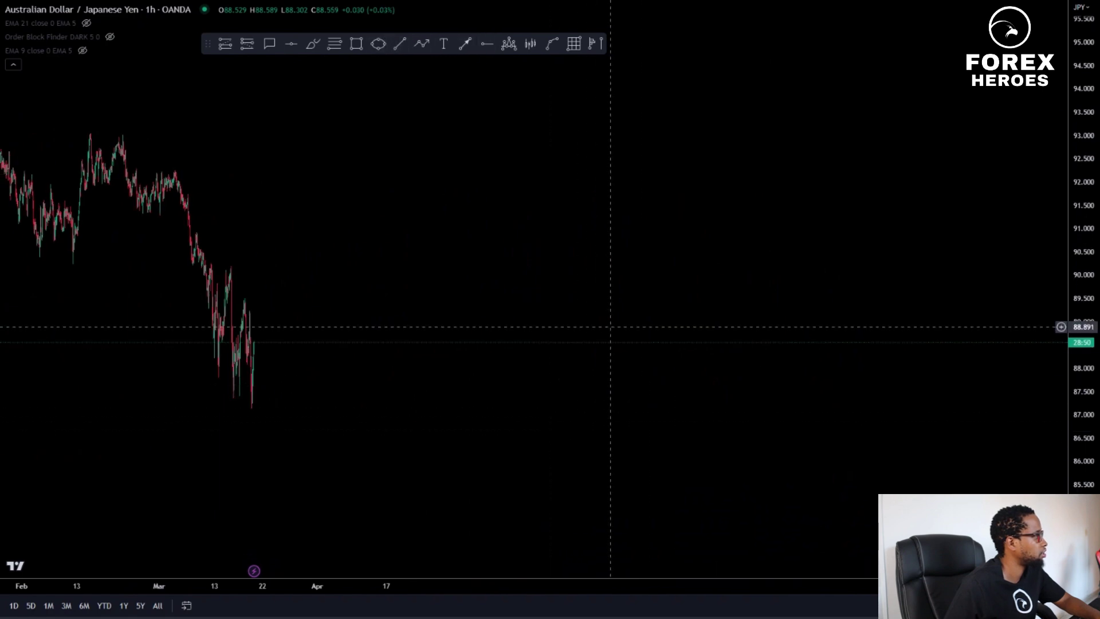
click(422, 44)
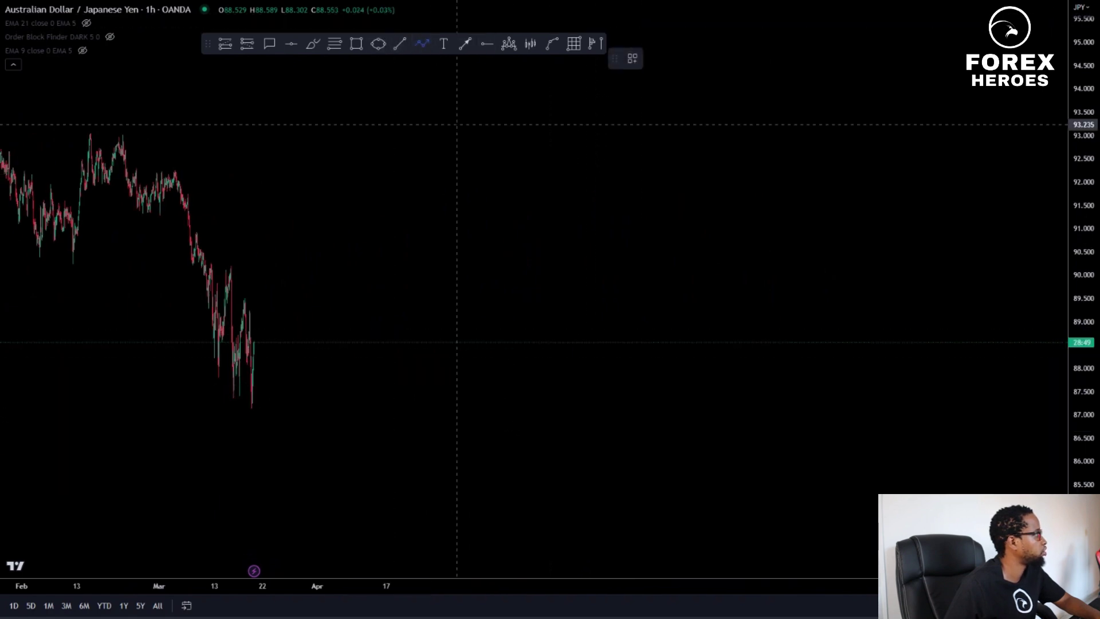
click(501, 447)
click(546, 339)
click(608, 420)
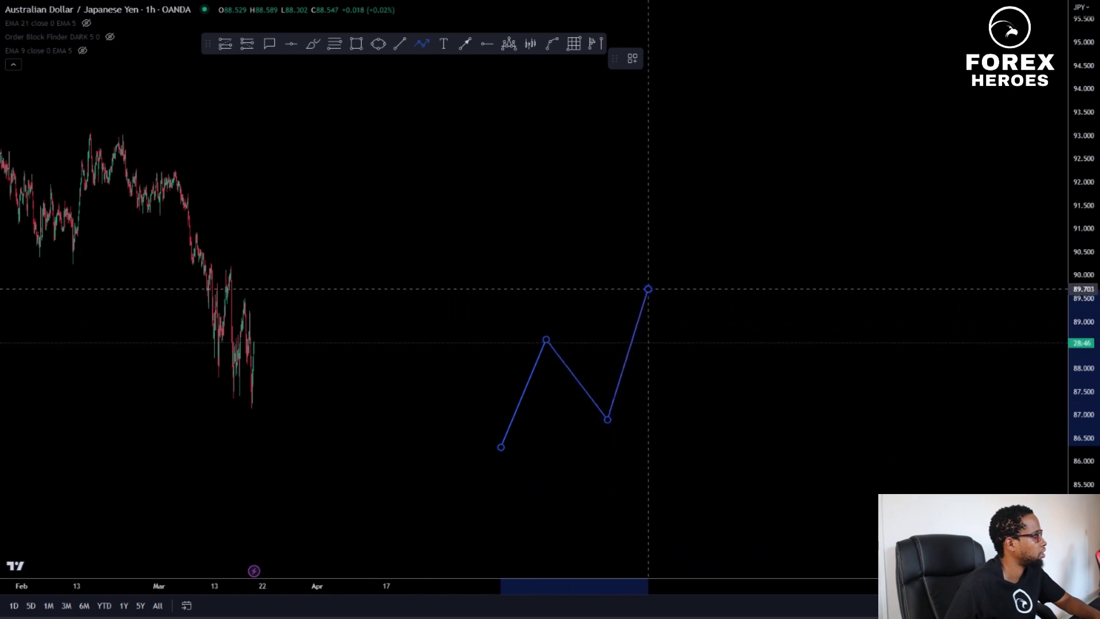
click(648, 289)
click(688, 354)
double_click(761, 195)
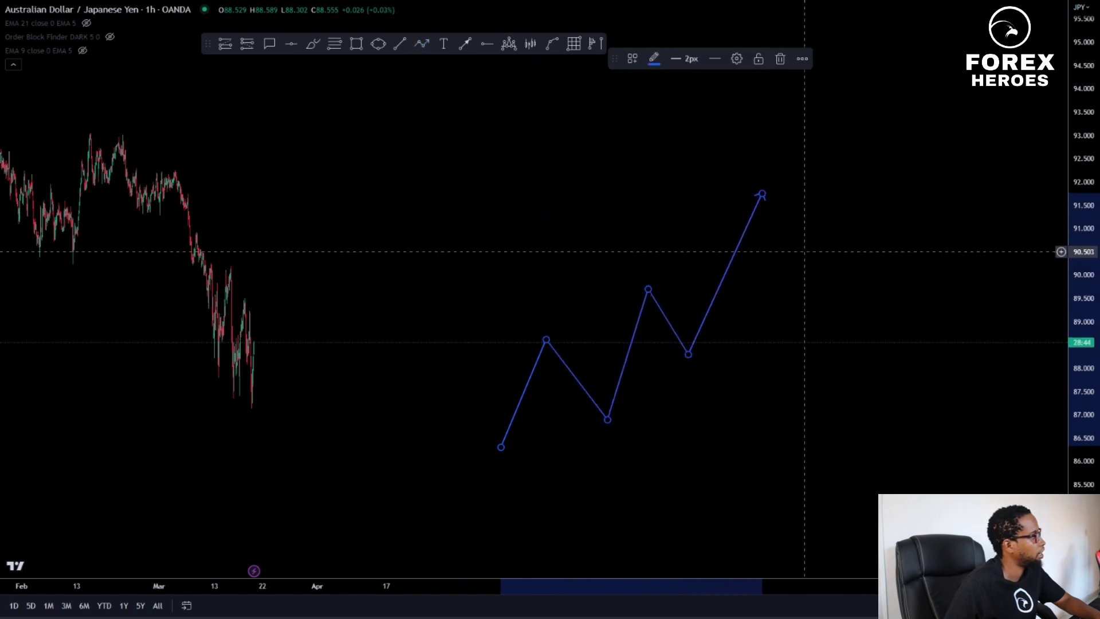
click(783, 233)
Lower the rising path's second pullback low to about 88.04 and shift its first swing high slightly down and later
drag(689, 355, 697, 365)
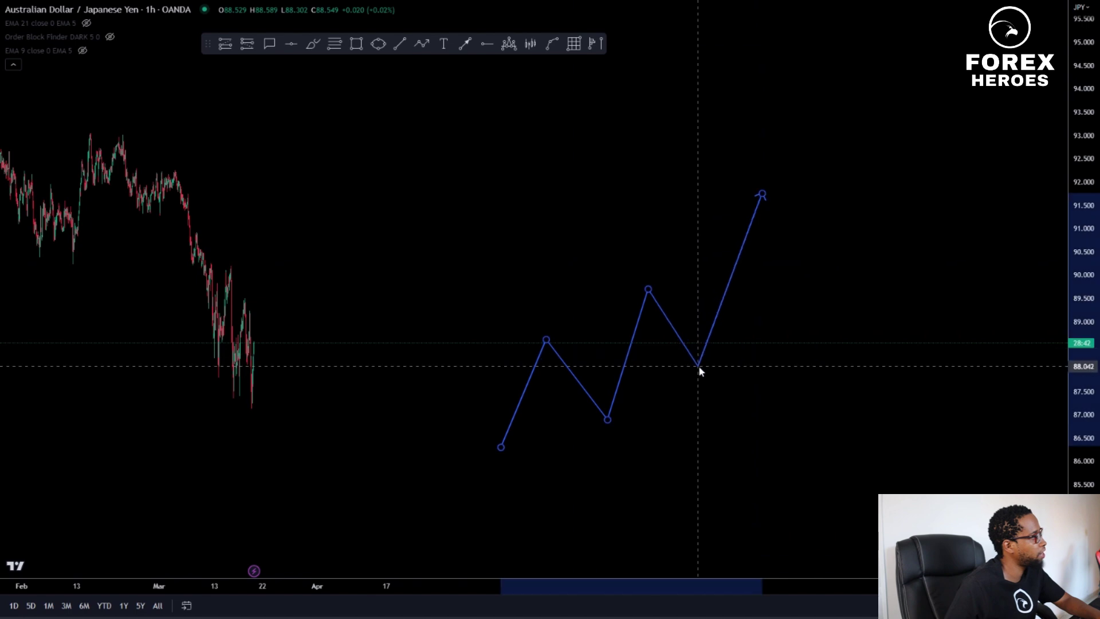
click(600, 315)
drag(547, 339, 554, 350)
click(699, 319)
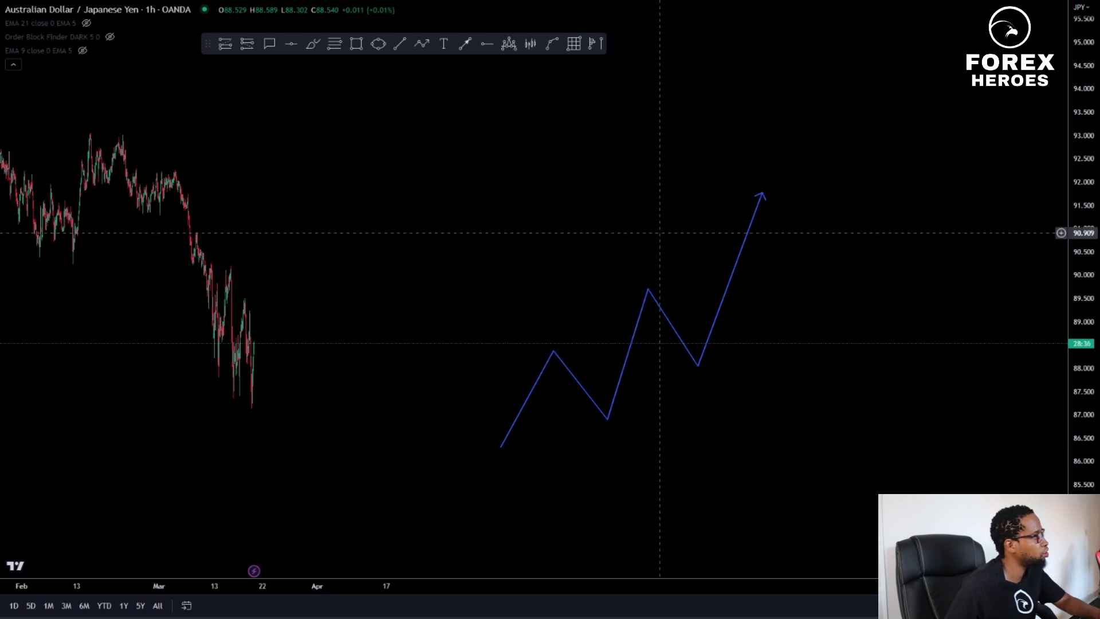
Draw a Fib retracement over the rising path's first leg, from the starting low at 86.307 to the first swing high
click(335, 45)
click(500, 446)
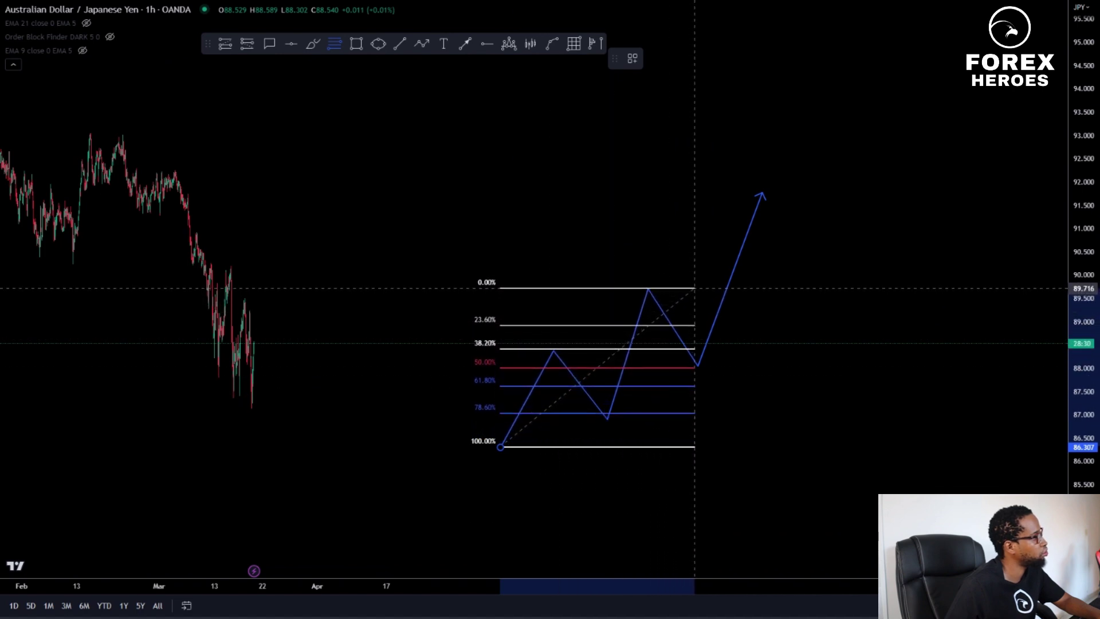
click(694, 288)
mouse_move(696, 292)
mouse_down()
mouse_move(642, 307)
mouse_move(582, 349)
mouse_move(593, 351)
mouse_up()
click(631, 401)
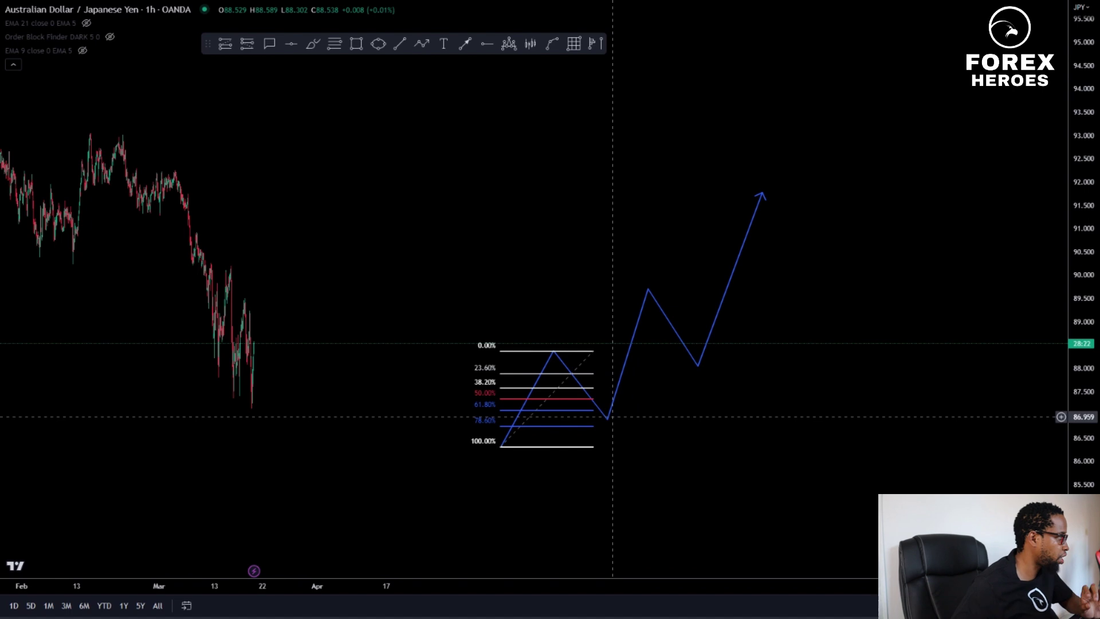
Add a bold two-line text label "UPTREND / SWING LOW TO SWING HIGH" above the rising path
mouse_move(714, 387)
mouse_down()
mouse_move(527, 316)
mouse_move(483, 265)
mouse_up()
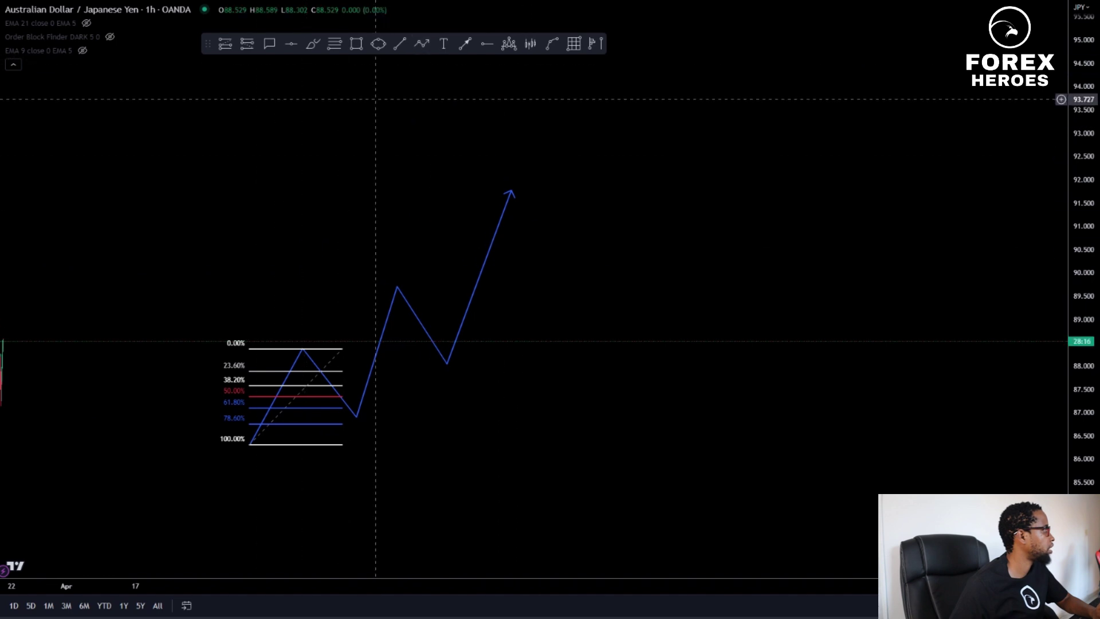
click(320, 154)
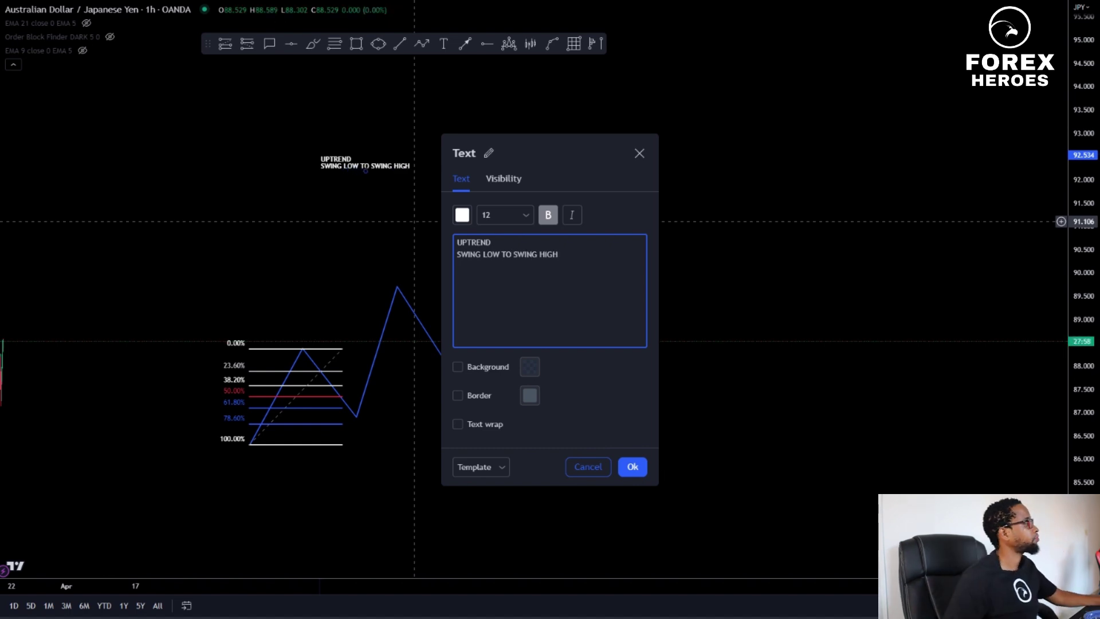
click(632, 467)
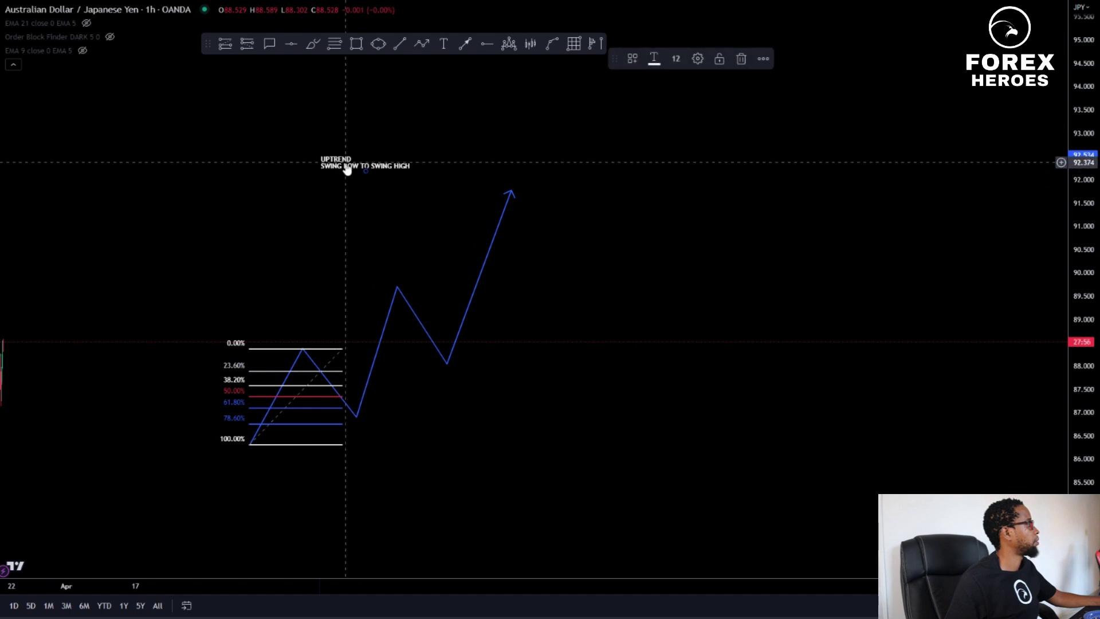
Place a copy of the uptrend label farther along the chart and change its text to "DOWNTREND / SWING HIGHTO SWING LOW"
drag(346, 168, 810, 169)
double_click(802, 165)
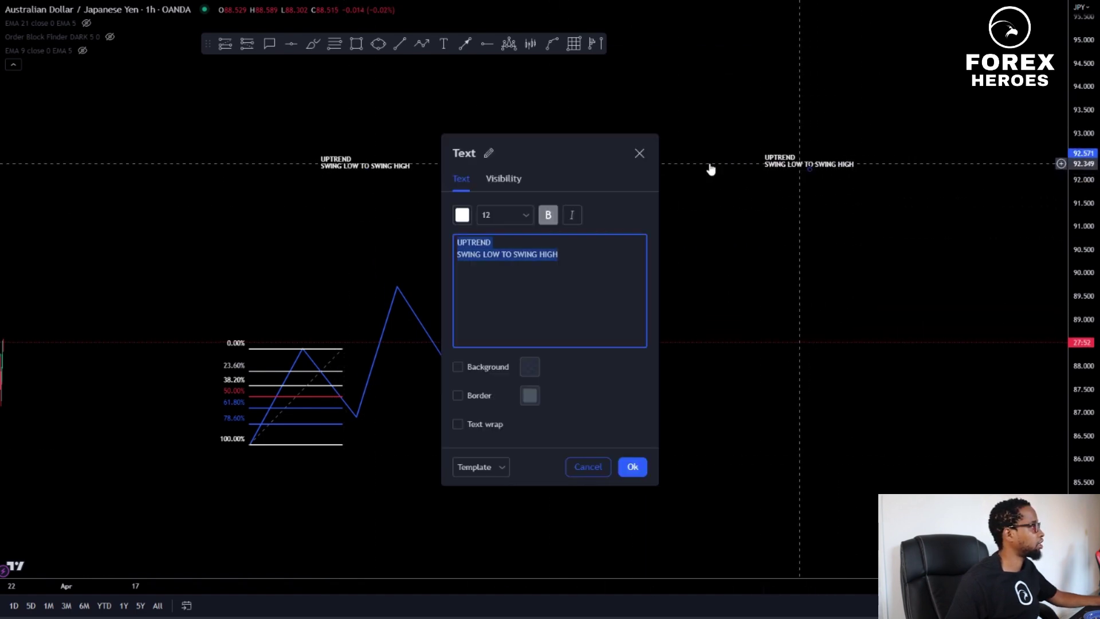
click(466, 242)
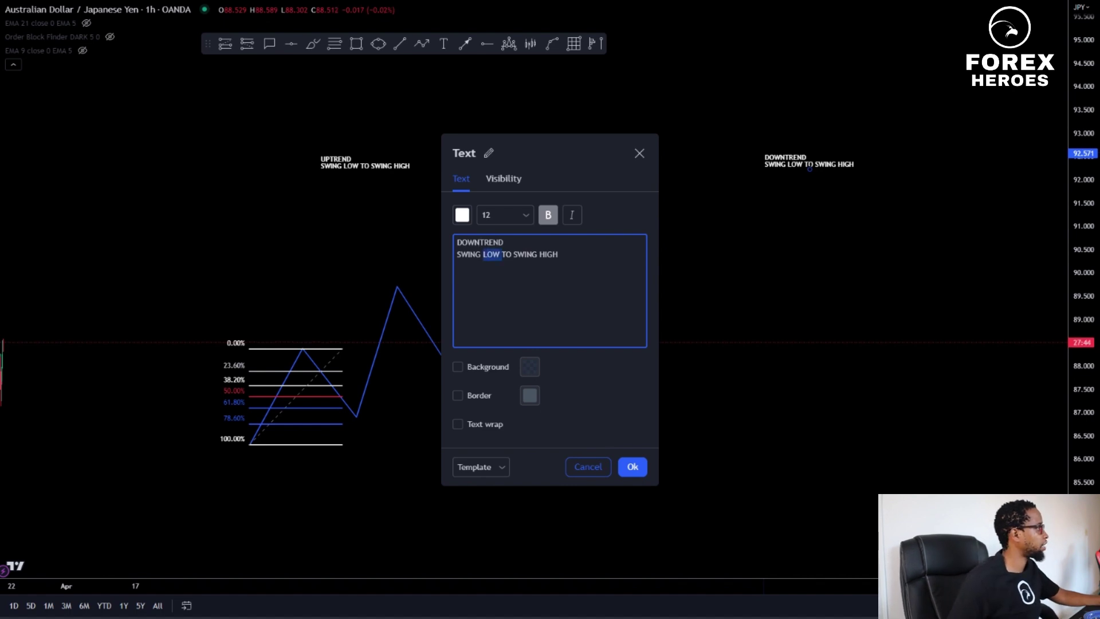
text(HIGH)
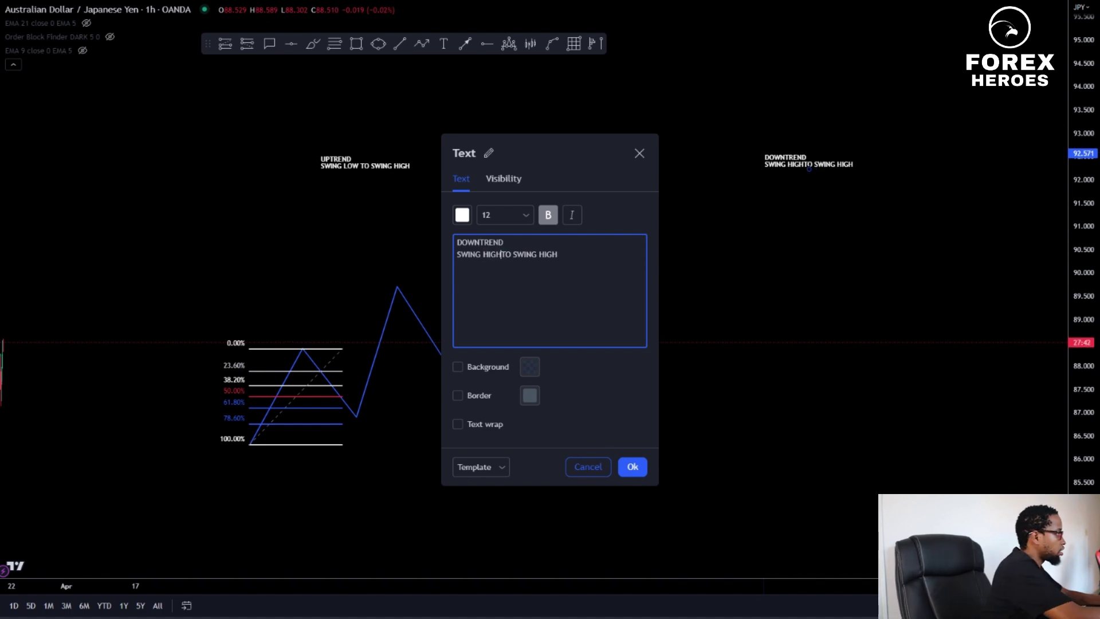
key(BackSpace)
key(BackSpace)
key(BackSpace)
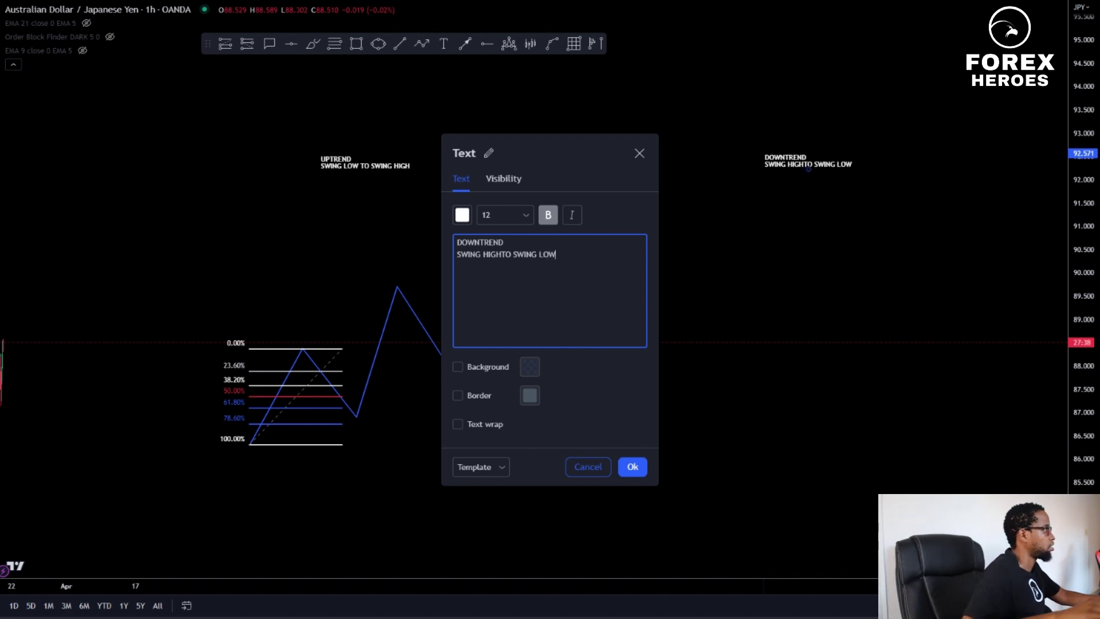
click(632, 467)
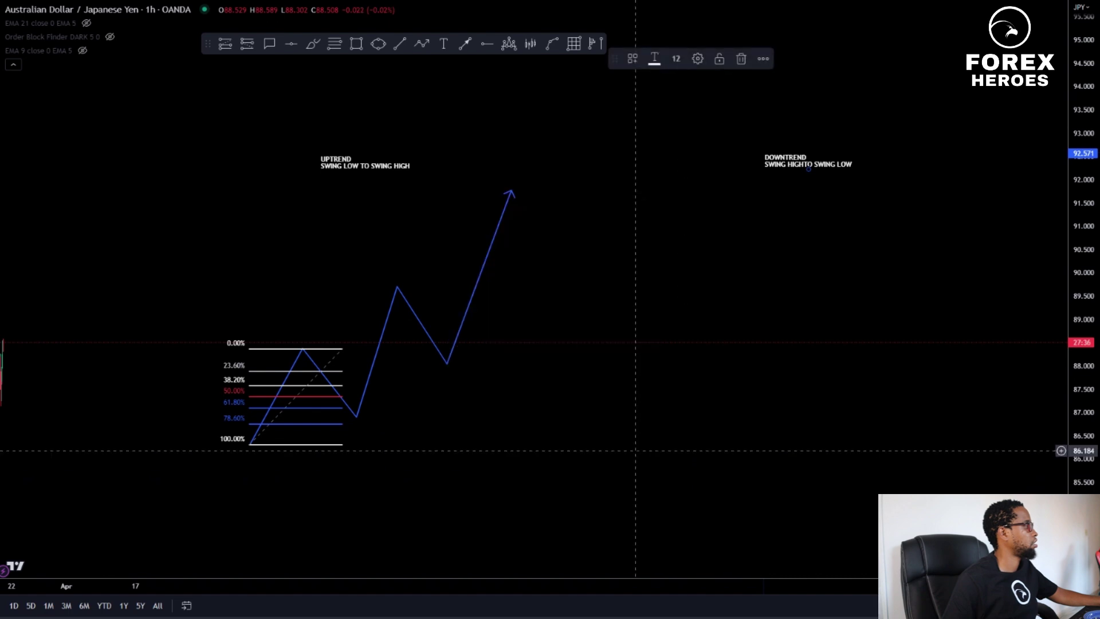
Draw a falling three-leg zigzag path below the downtrend label, from about 91.8 to 86.6, and lower its second swing low slightly
drag(579, 263, 577, 272)
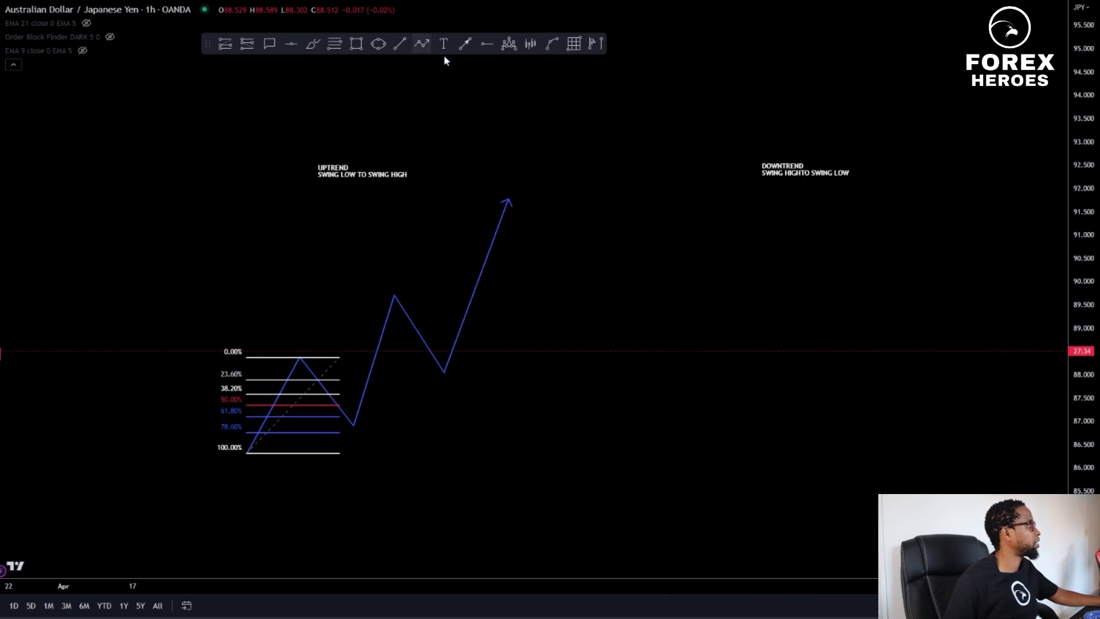
click(424, 46)
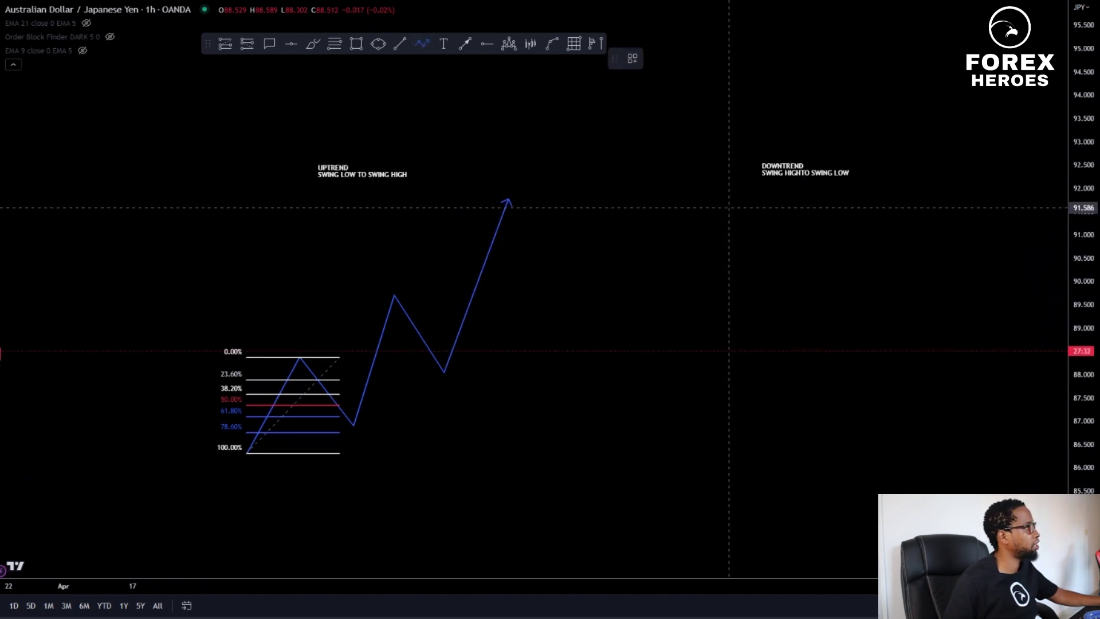
click(739, 198)
click(783, 275)
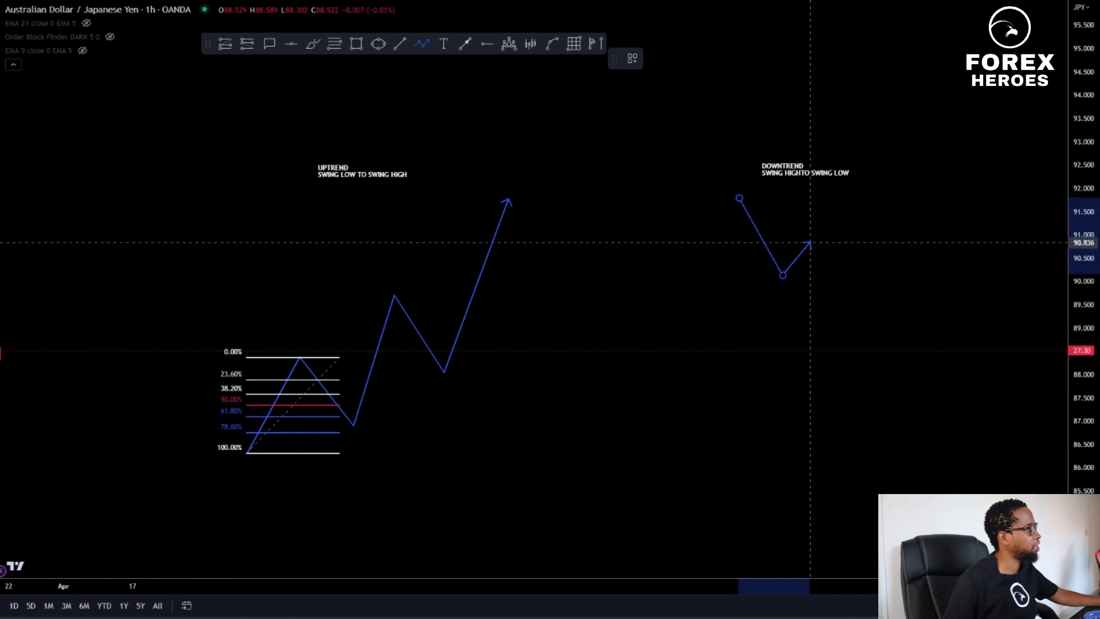
click(872, 348)
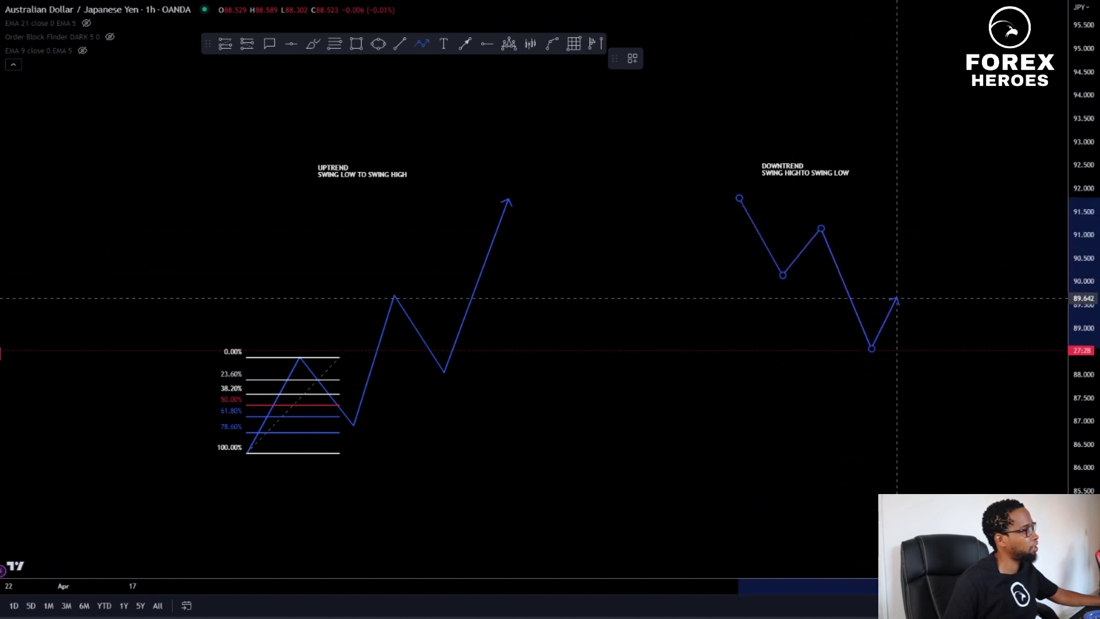
click(903, 293)
double_click(967, 440)
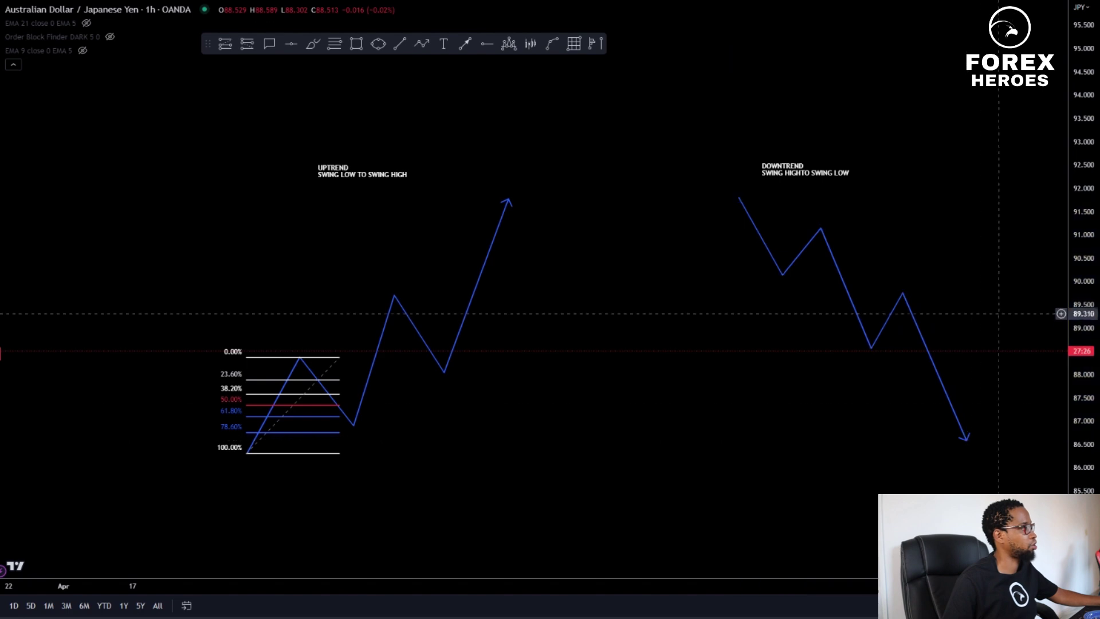
click(870, 352)
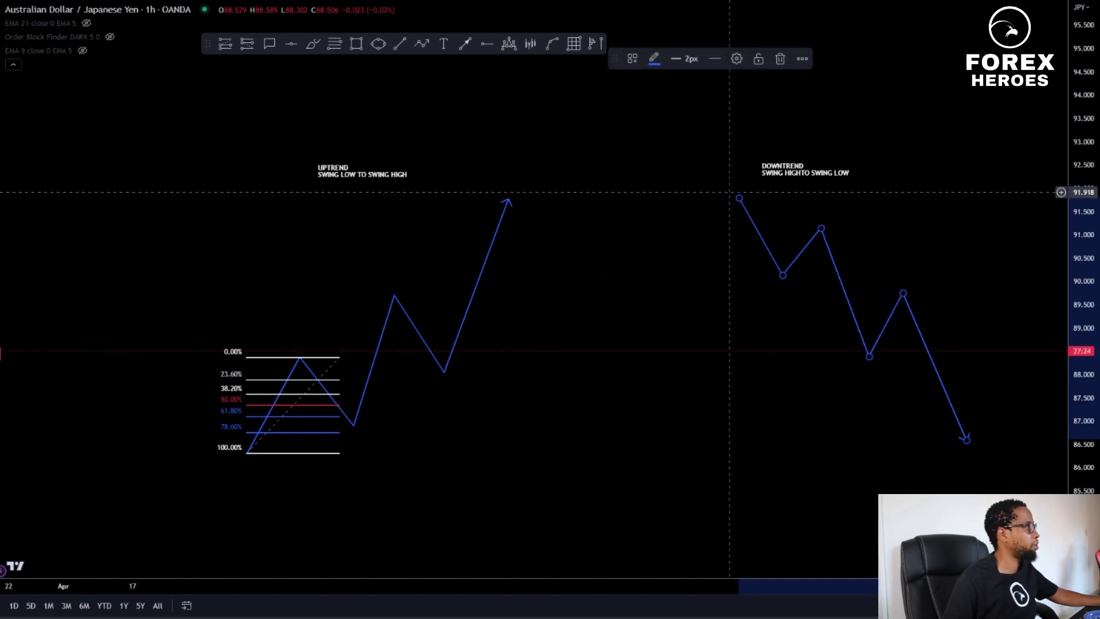
Draw a Fib retracement over the falling path's first leg, from the swing high at 91.845 to the low at 90.085
click(334, 45)
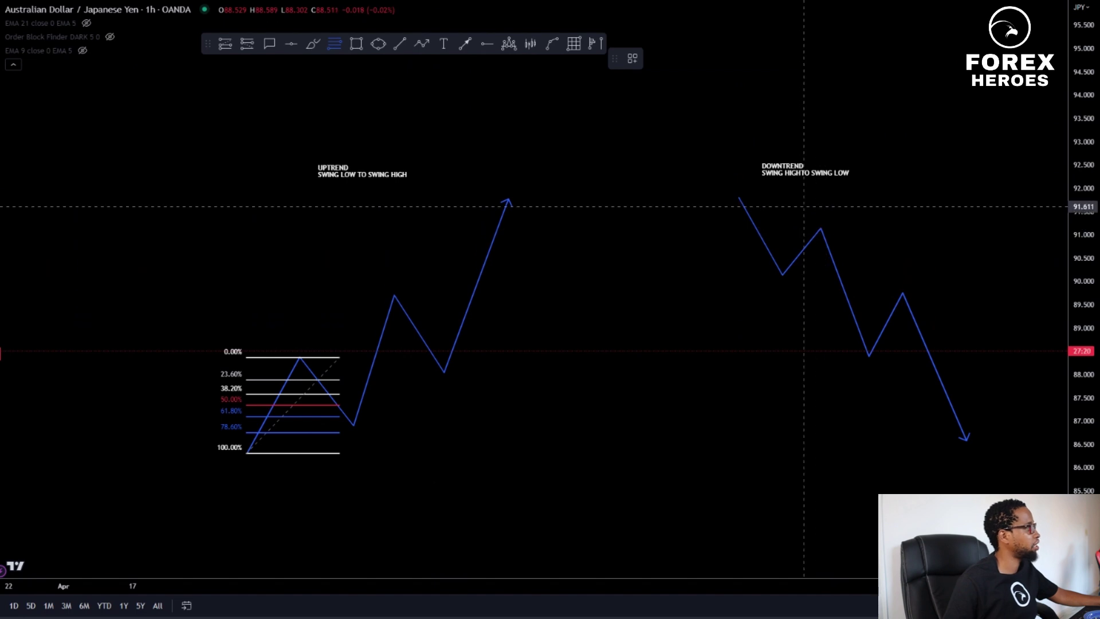
click(737, 196)
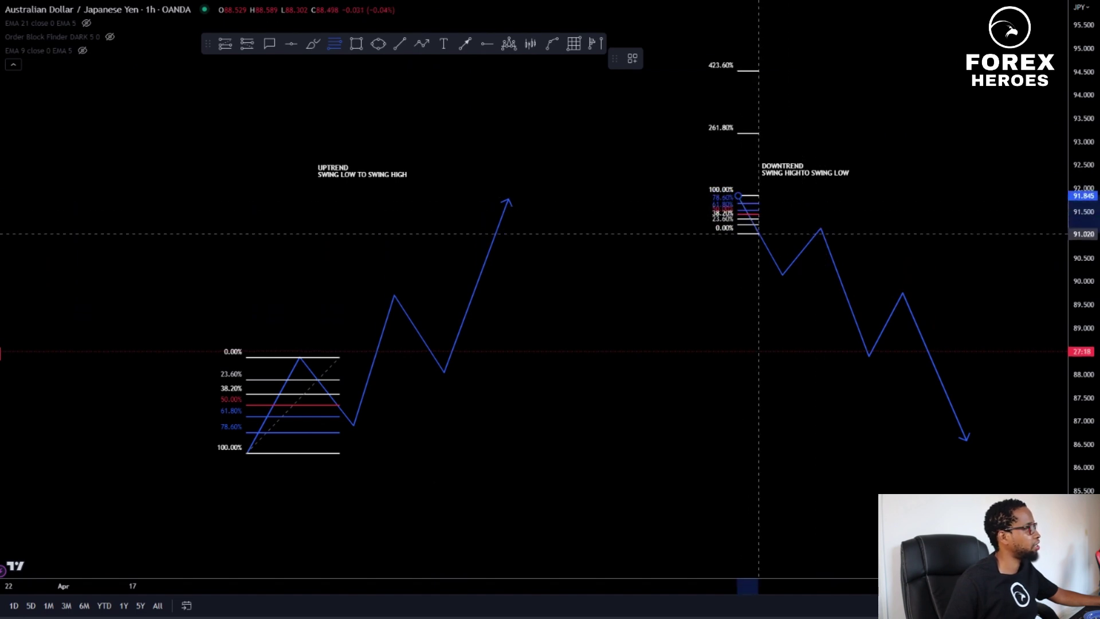
click(796, 277)
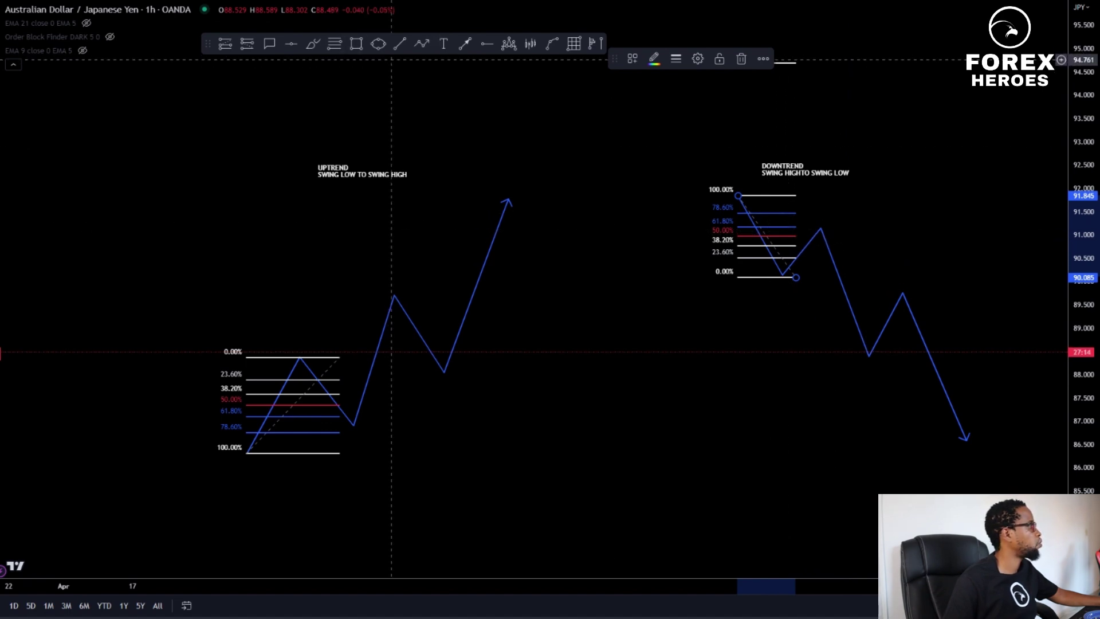
Mark the downtrend pullback high near the 61.8% level with a thin rectangle, and copy it to the uptrend's 78.6% level
click(356, 45)
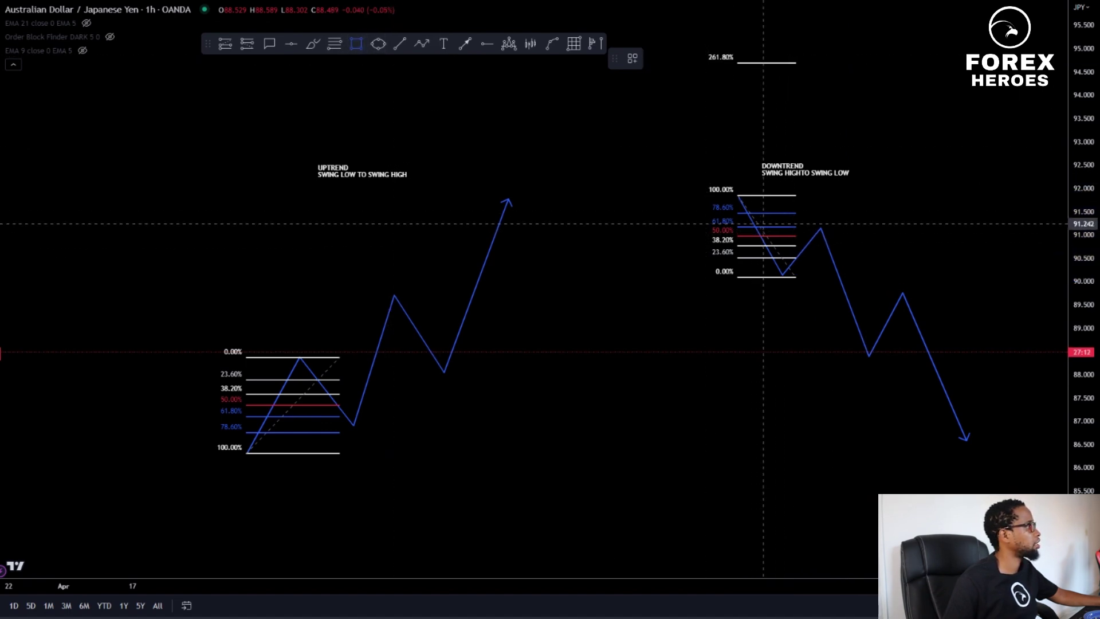
click(759, 224)
click(910, 229)
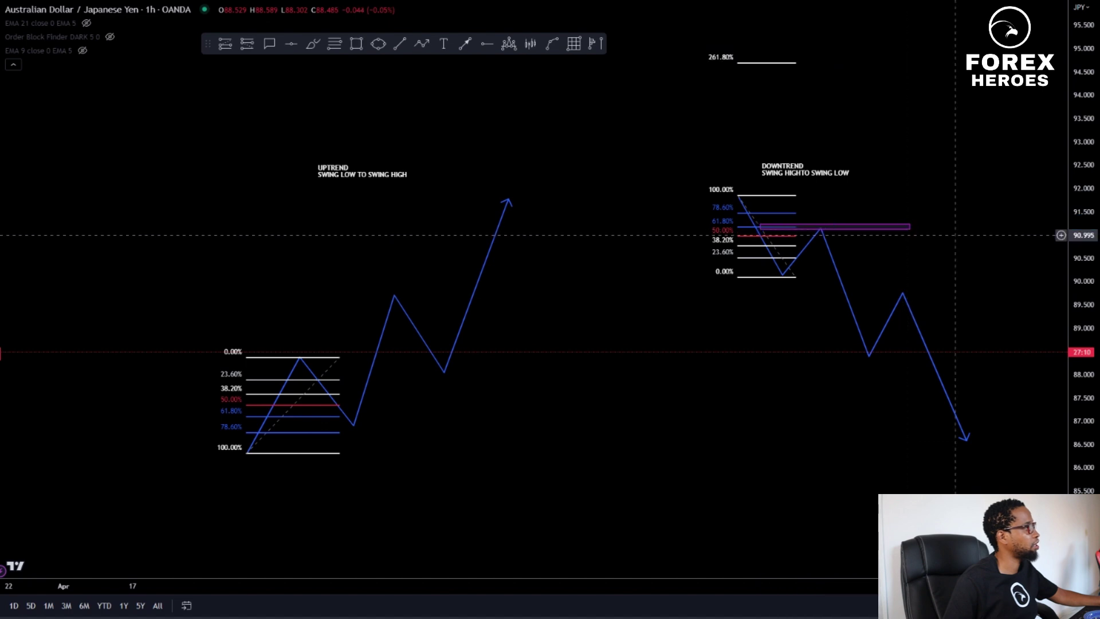
ctrl+drag(863, 229, 359, 433)
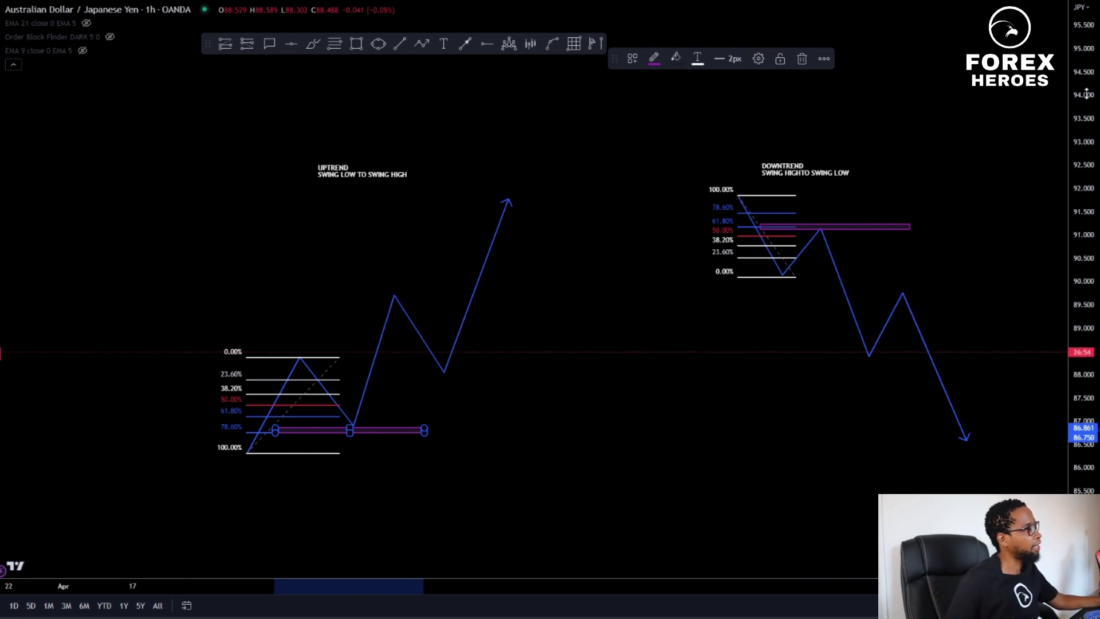
Draw a large standalone Fib retracement in the empty area below the two trend diagrams, from 82.429 up to 85.643
drag(1087, 94, 1087, 198)
drag(630, 432, 838, 355)
drag(749, 339, 572, 421)
drag(1083, 332, 1083, 189)
drag(648, 388, 544, 289)
right_click(575, 326)
click(913, 494)
drag(670, 375, 736, 154)
scroll(670, 261, up, 1)
drag(665, 265, 506, 216)
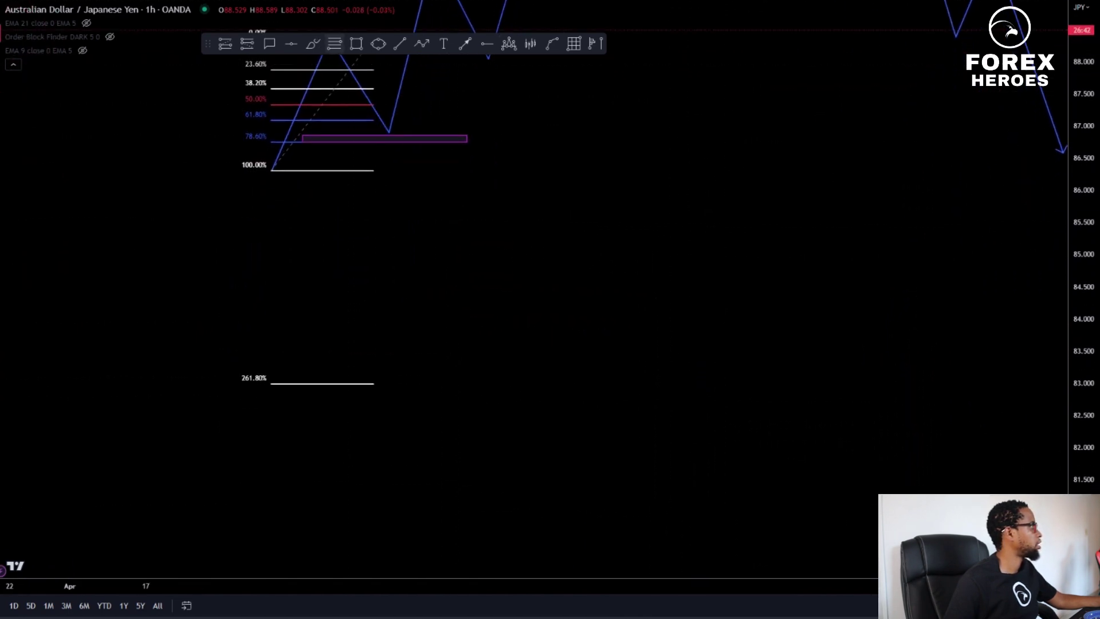
click(590, 419)
click(847, 213)
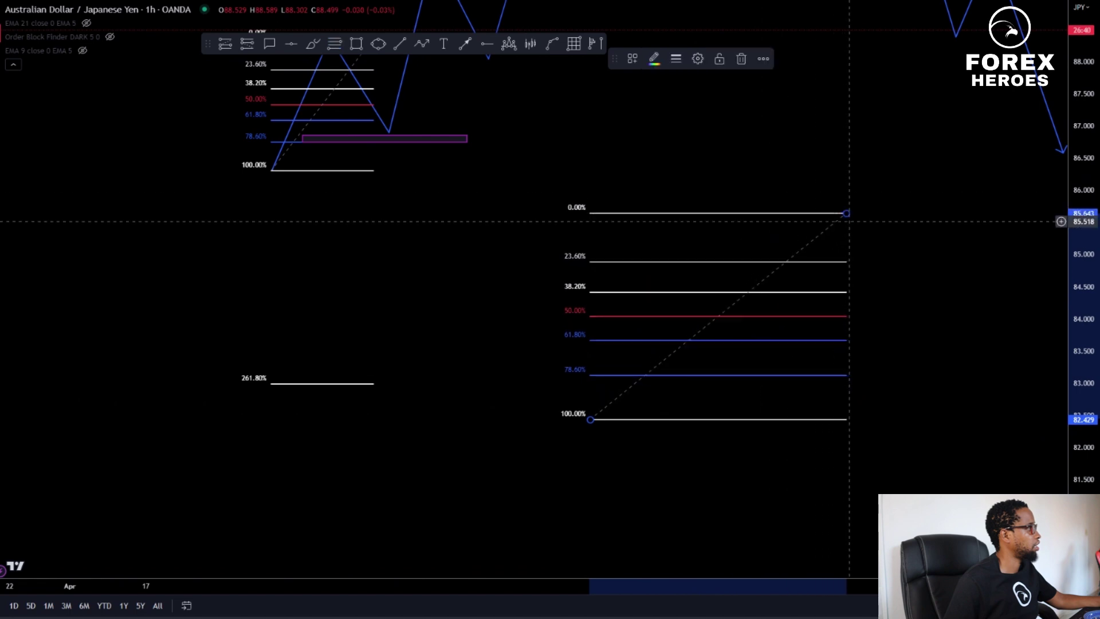
click(719, 324)
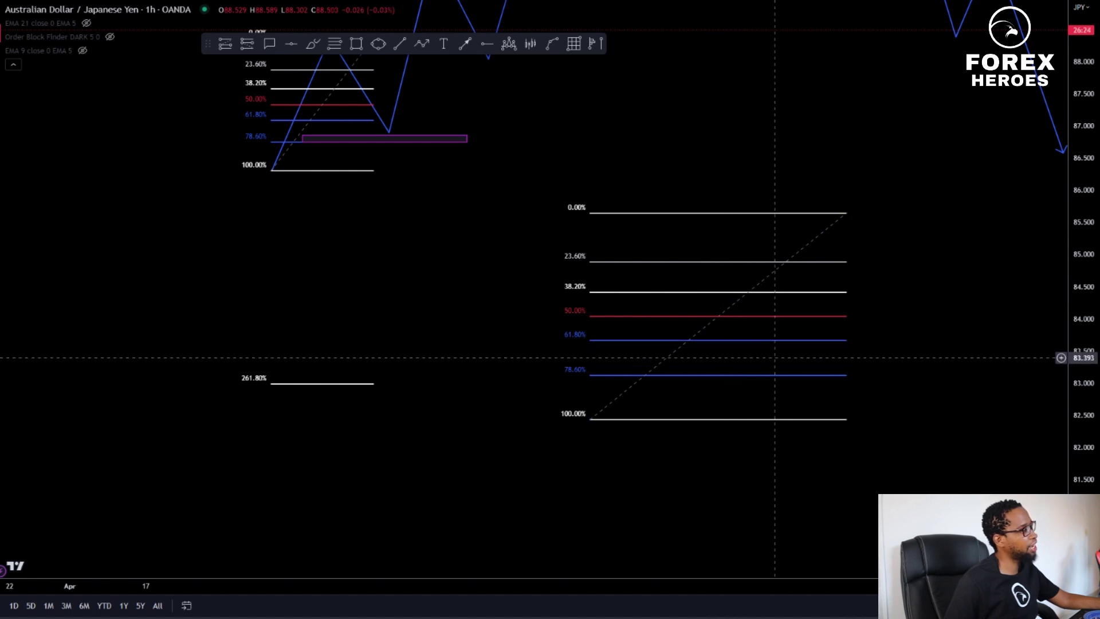
Highlight the 61.8% to 78.6% zone of the large retracement with a rectangle from 83.920 to 83.107, extending its start edge earlier
click(356, 44)
mouse_move(702, 324)
mouse_down()
mouse_move(847, 352)
mouse_move(877, 376)
mouse_up()
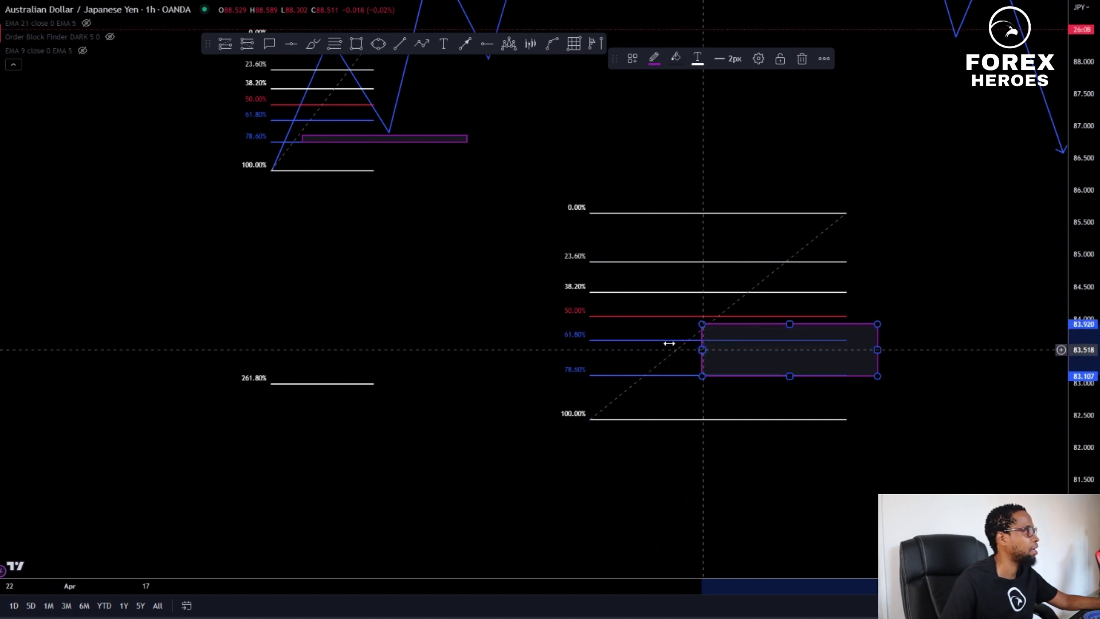
drag(702, 350, 662, 350)
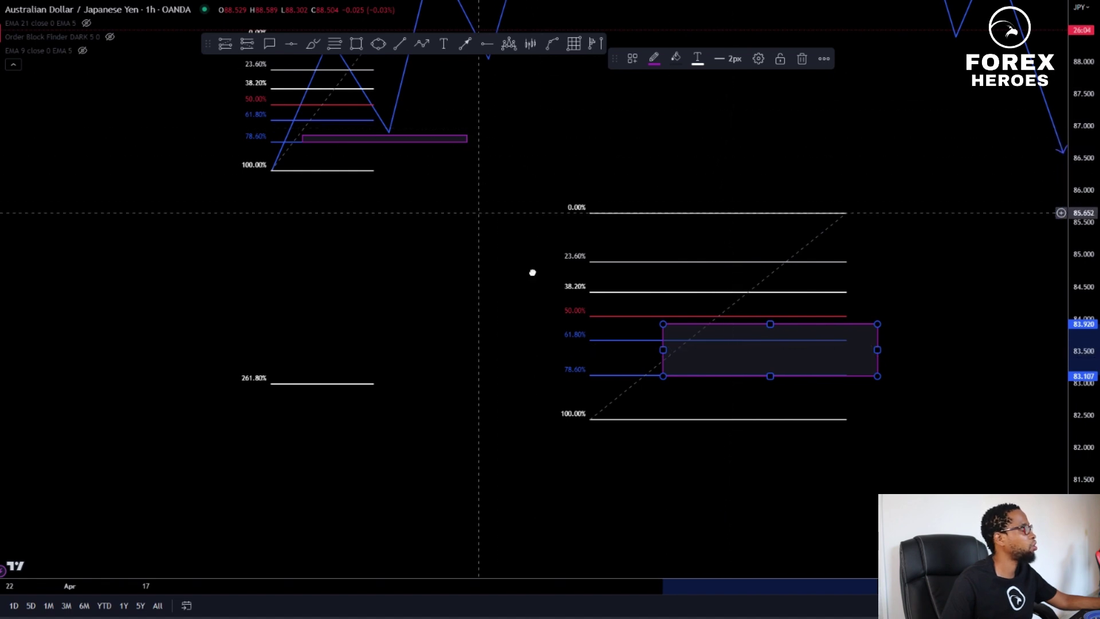
drag(476, 204, 537, 262)
drag(1088, 171, 1081, 275)
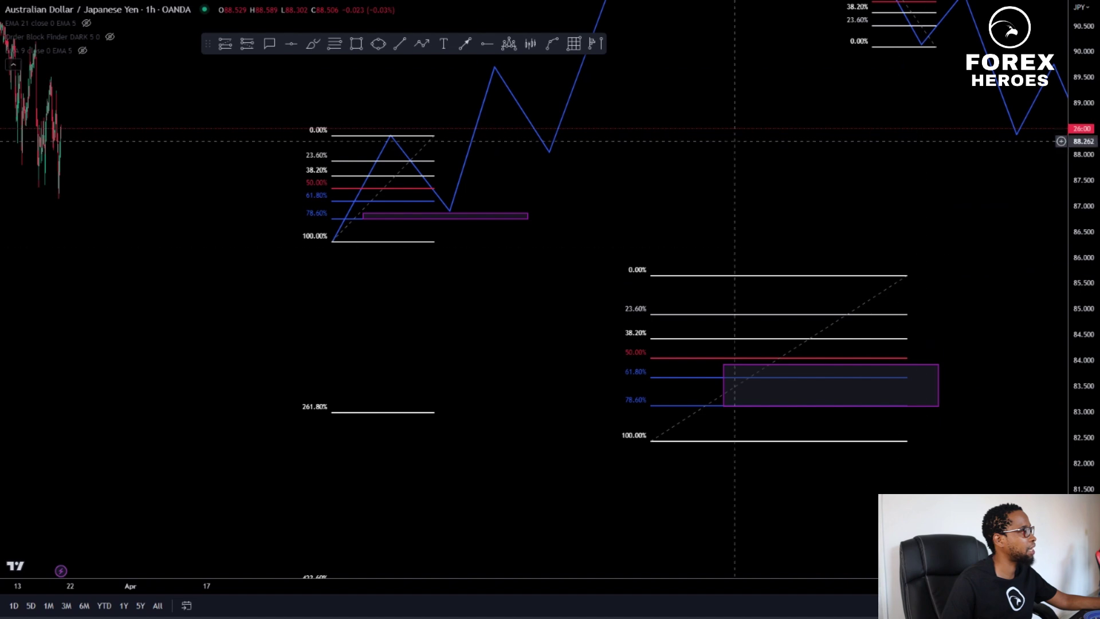
scroll(701, 216, down, 3)
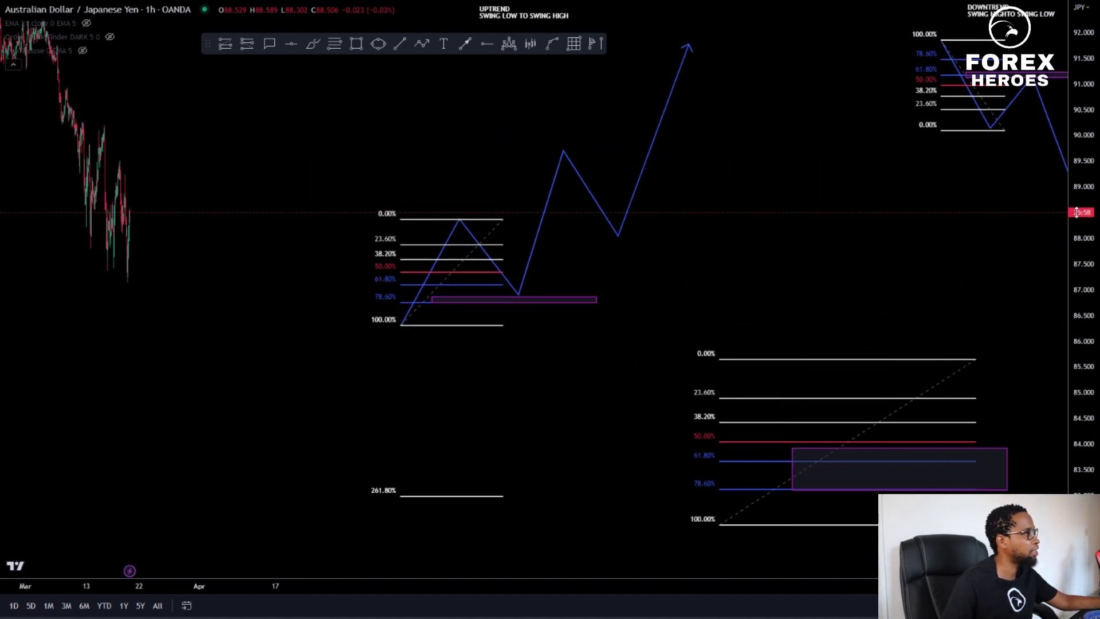
Examine the 1-hour price history from mid-2022 onward for clear trend swings
scroll(209, 155, down, 2)
drag(368, 216, 1030, 326)
drag(1073, 410, 1072, 258)
scroll(608, 312, up, 3)
drag(436, 283, 827, 393)
scroll(828, 393, down, 3)
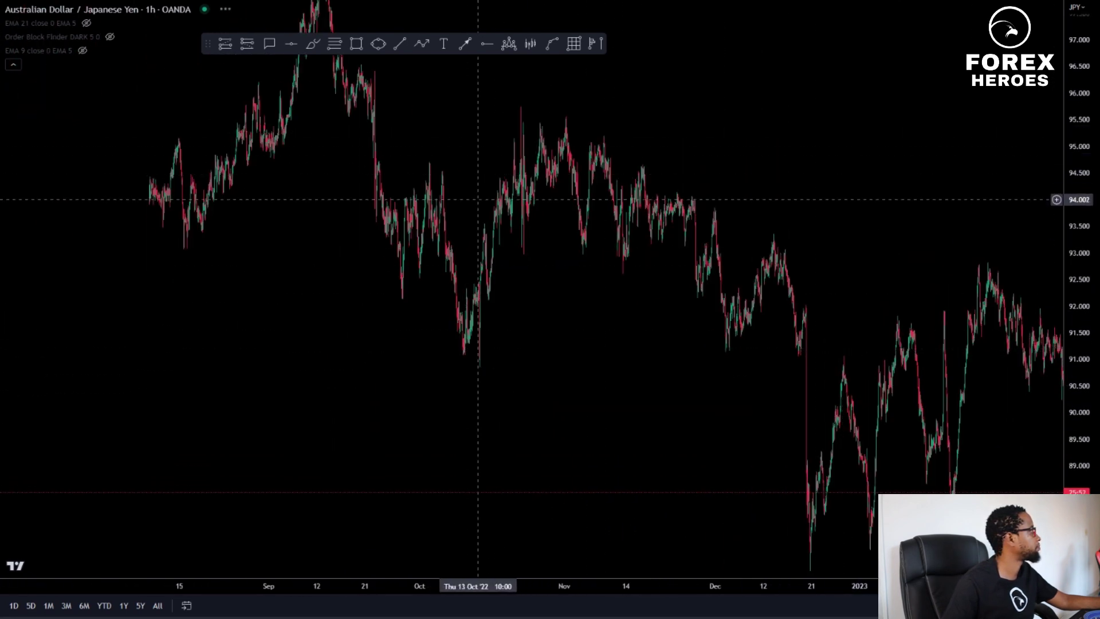
drag(1080, 84, 1080, 348)
drag(758, 279, 520, 330)
drag(333, 319, 454, 359)
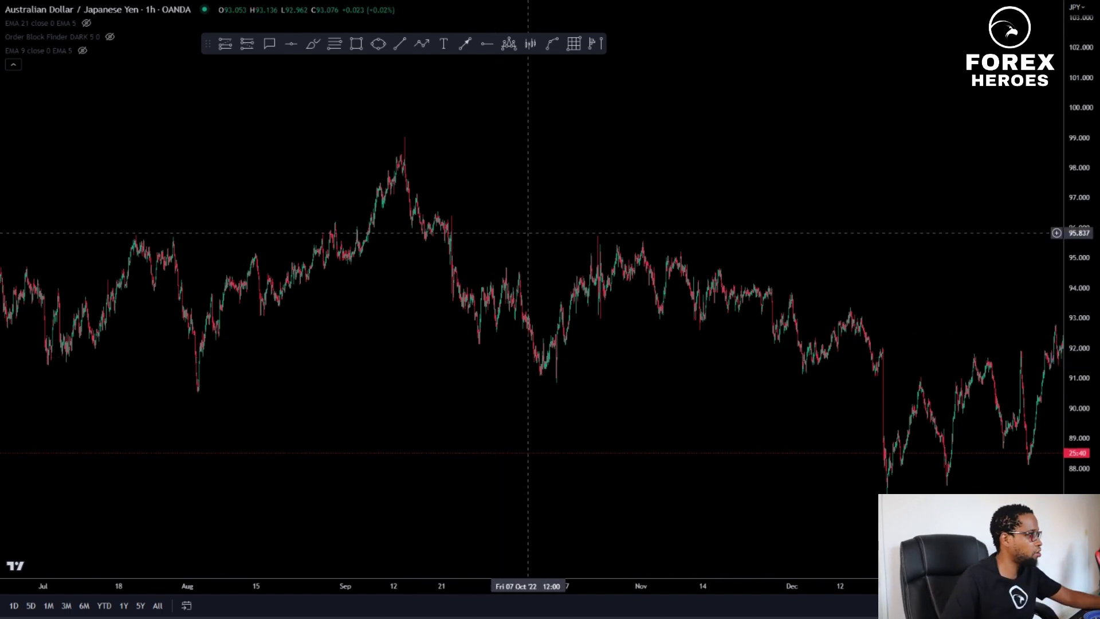
Switch the chart to the 1440-minute interval and remove all drawings
text(1440)
key(Return)
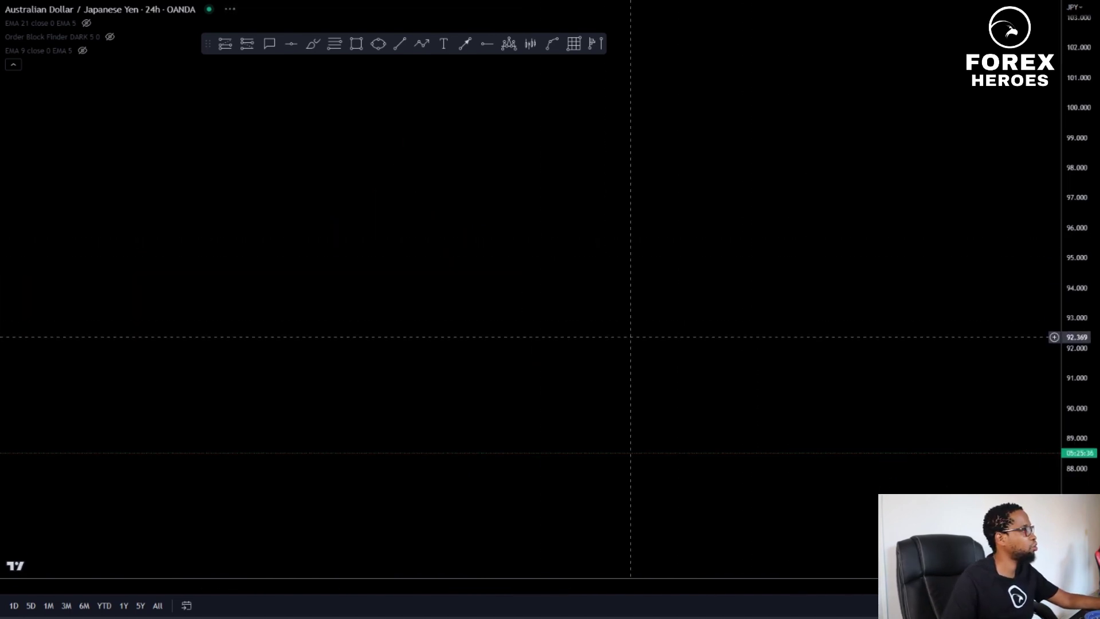
right_click(468, 268)
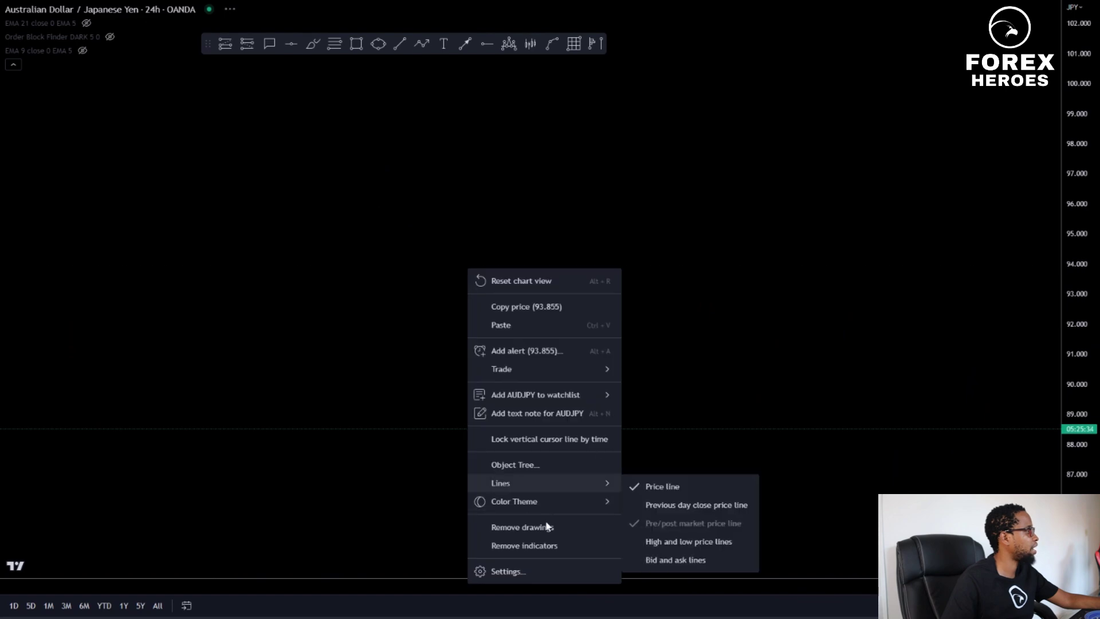
click(549, 526)
Examine the daily price history from 2017 to 2023 for a clear uptrend with a pullback
drag(1090, 110, 1079, 241)
drag(940, 298, 423, 61)
drag(1080, 189, 1046, 436)
drag(533, 211, 963, 322)
scroll(850, 258, up, 5)
drag(1097, 214, 1077, 409)
scroll(974, 389, up, 4)
drag(1080, 544, 1077, 335)
drag(870, 326, 700, 123)
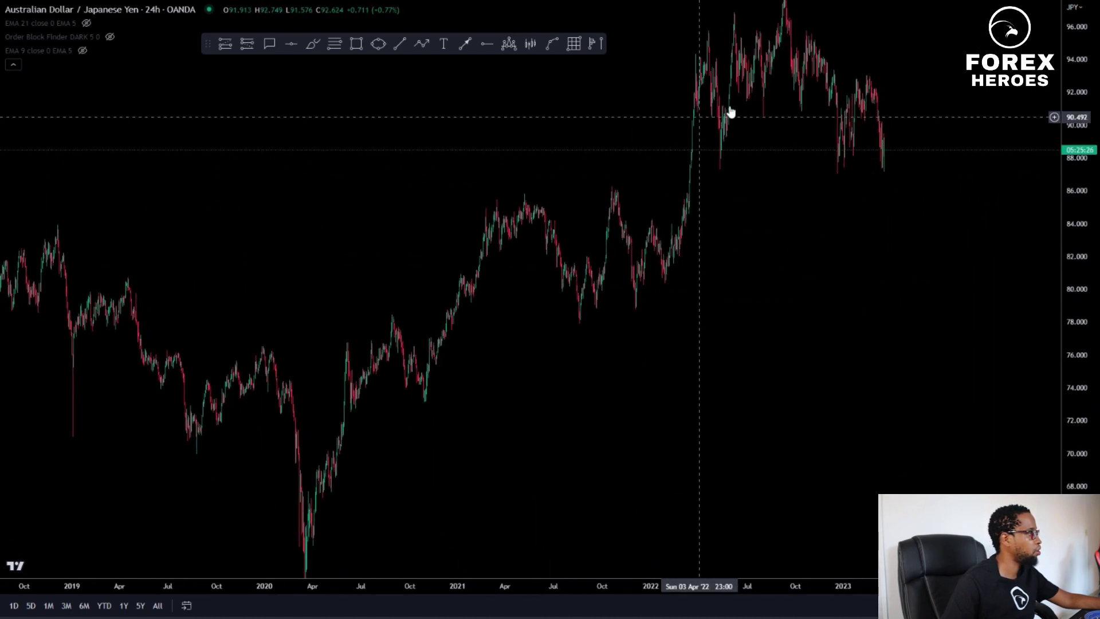
drag(1075, 163, 1076, 337)
scroll(838, 246, down, 1)
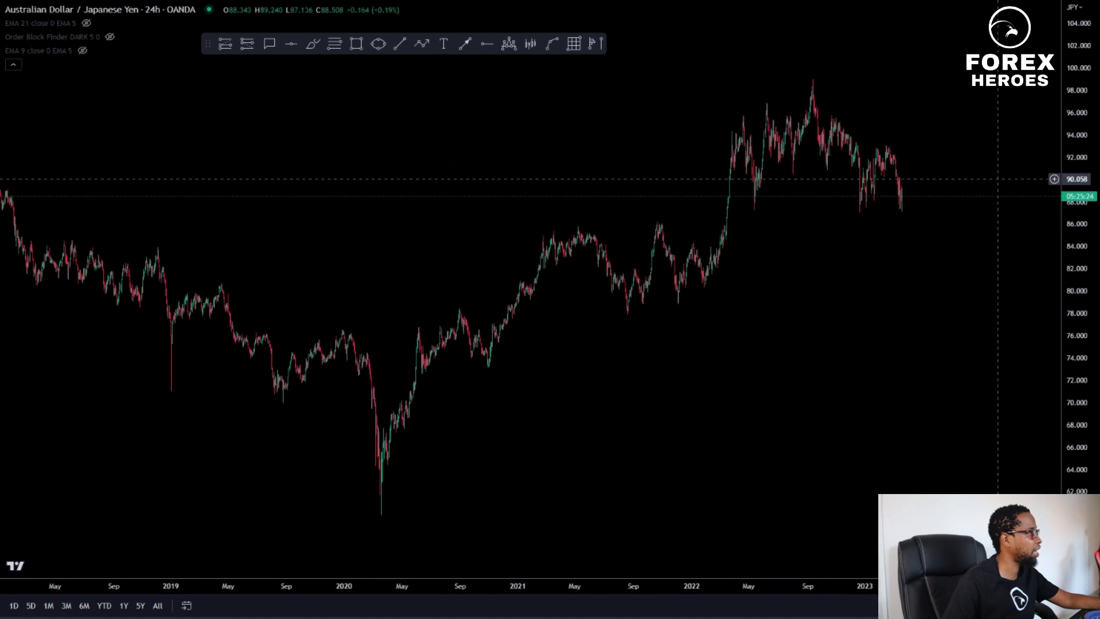
drag(1069, 66, 1069, 235)
drag(831, 306, 806, 342)
scroll(805, 341, down, 2)
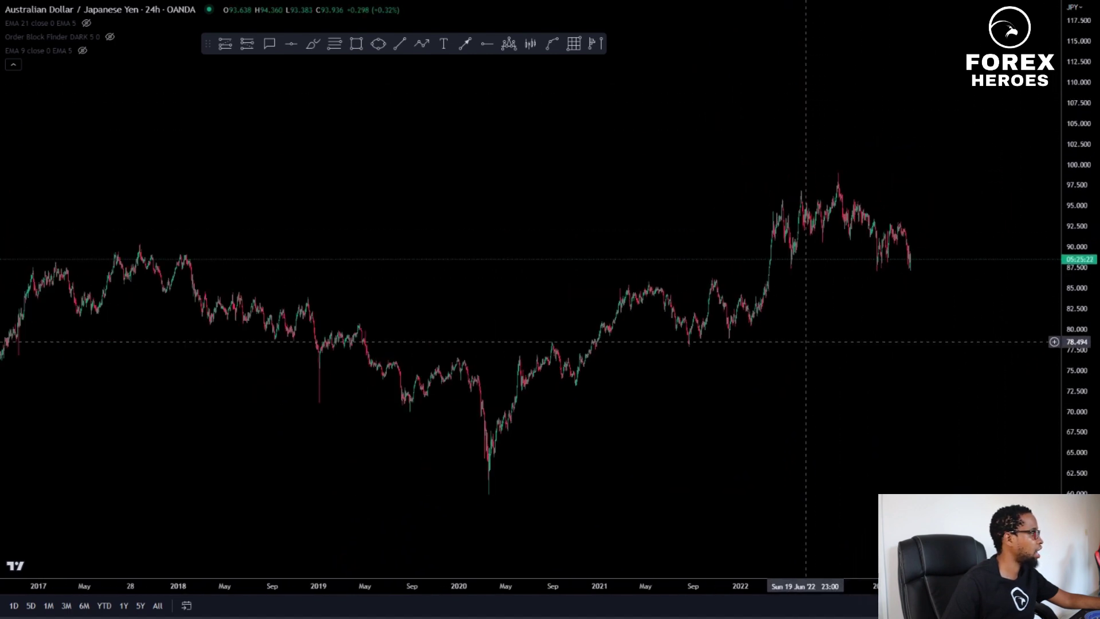
scroll(695, 341, up, 1)
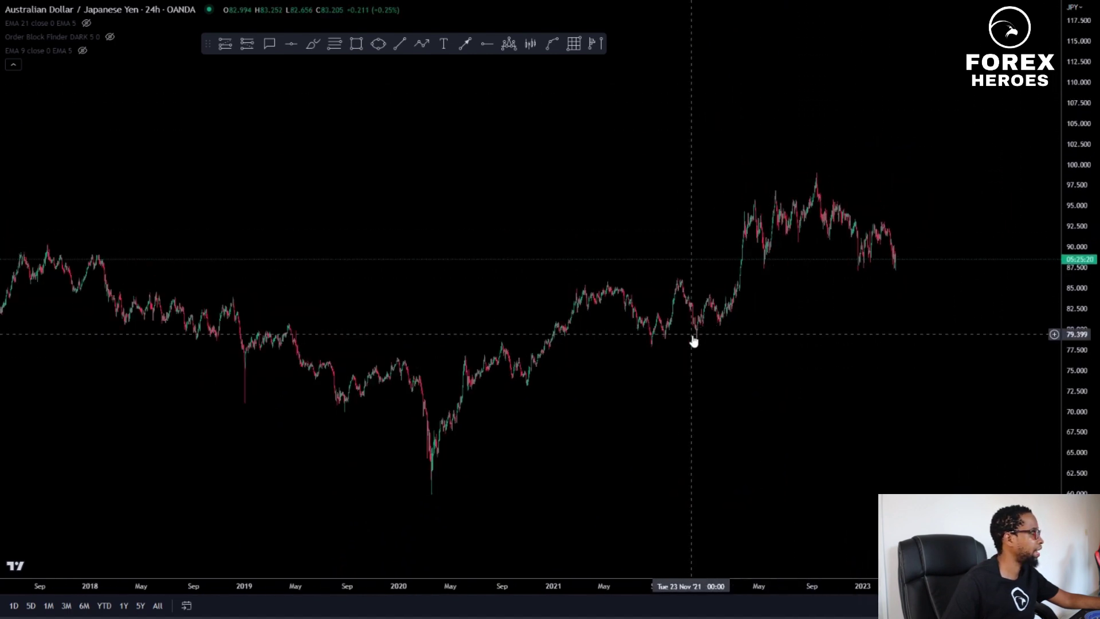
scroll(653, 362, up, 2)
Draw a Fib retracement over the uptrend from the November 2020 swing low near 73.3 up to about 86.0, the 2021 high
drag(506, 352, 626, 403)
drag(1072, 527, 1072, 384)
mouse_move(910, 399)
mouse_down()
mouse_move(869, 319)
mouse_move(867, 277)
mouse_up()
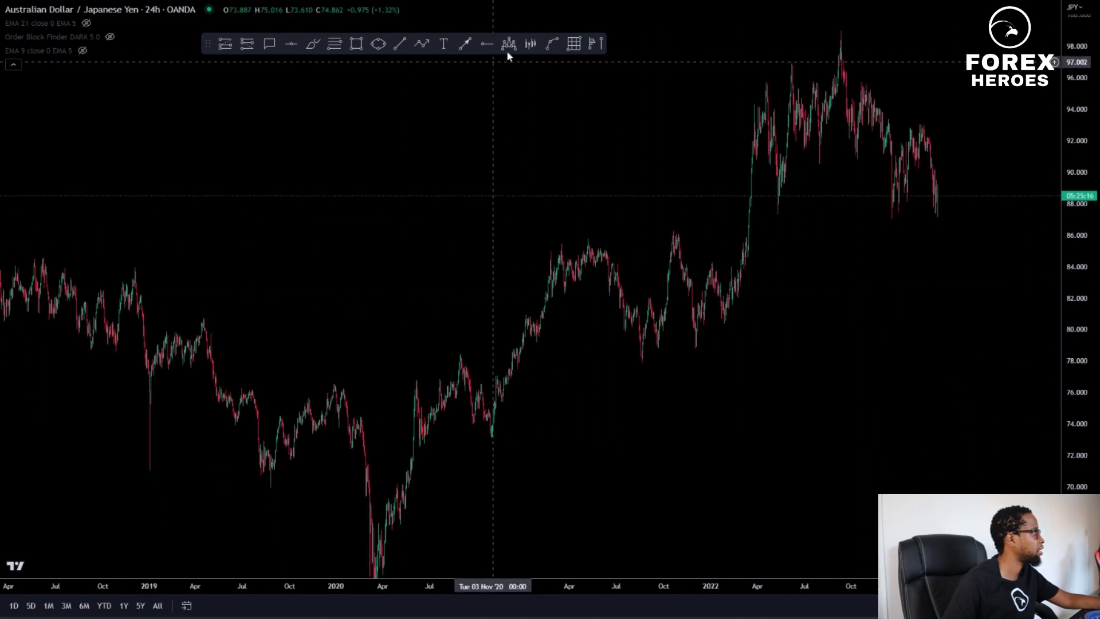
click(336, 46)
click(491, 435)
click(661, 235)
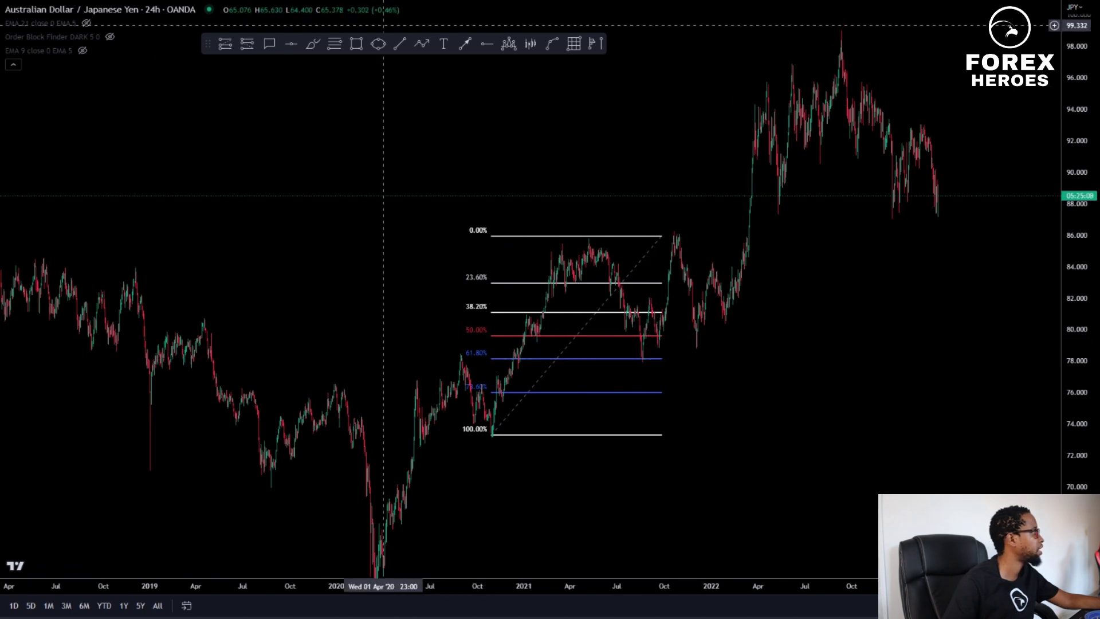
Mark the 61.8% level with a thin rectangle from about 78.4 to 78.0, extending beyond the latest candles
click(356, 44)
click(522, 355)
click(977, 373)
drag(977, 372, 977, 362)
click(906, 384)
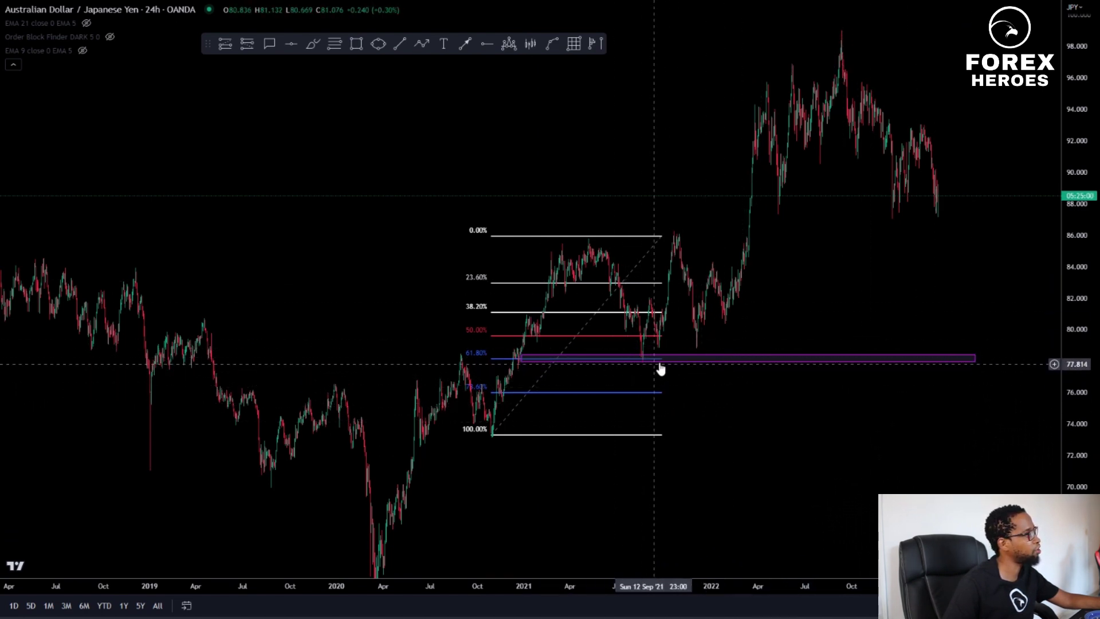
Trace the uptrend with a path from the November 2020 low through the 2021 highs and pullback lows, ending near the mid-2022 high
click(421, 44)
click(492, 431)
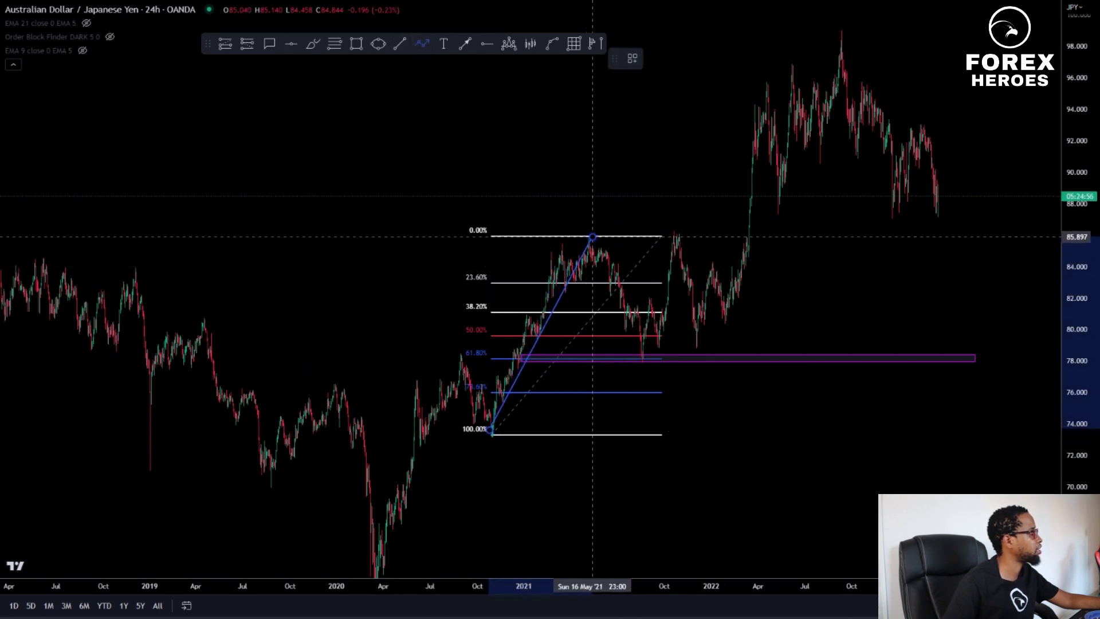
click(592, 236)
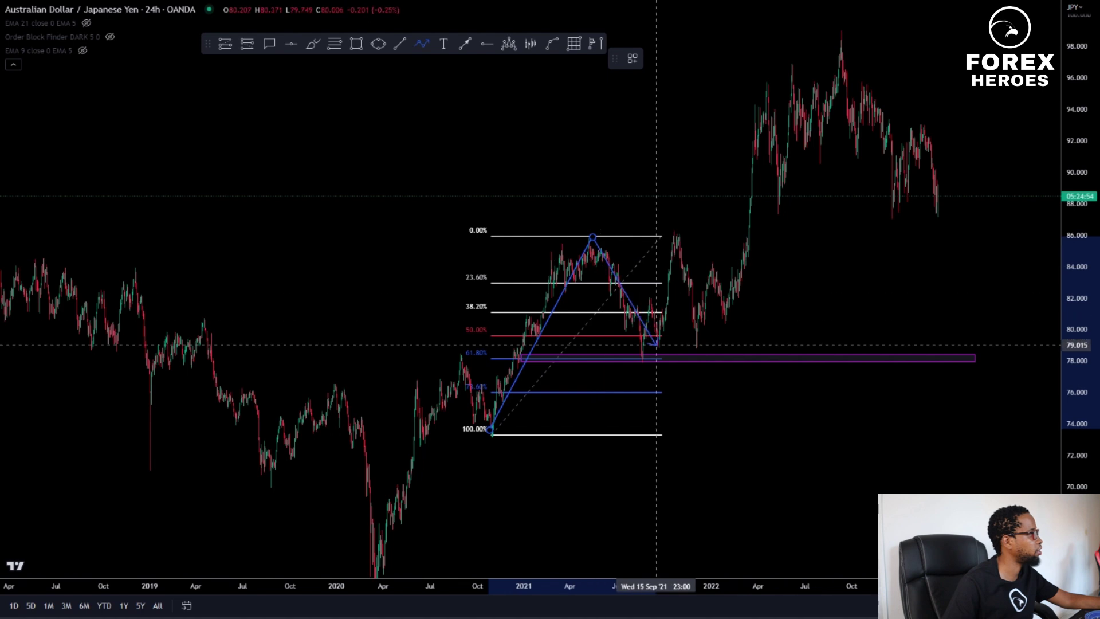
click(648, 365)
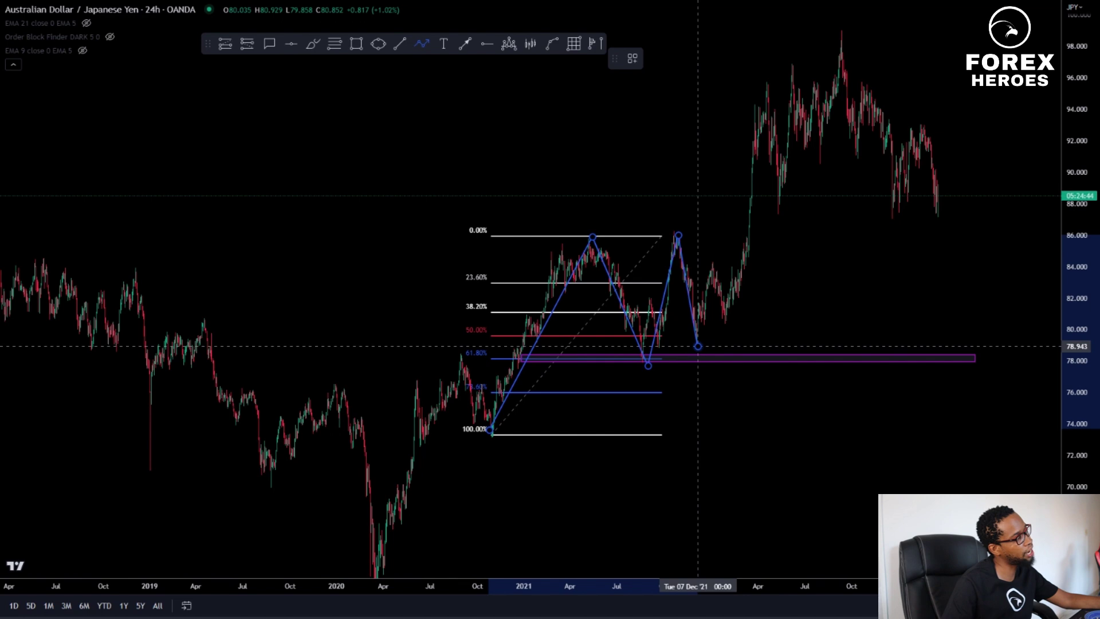
click(697, 346)
click(803, 69)
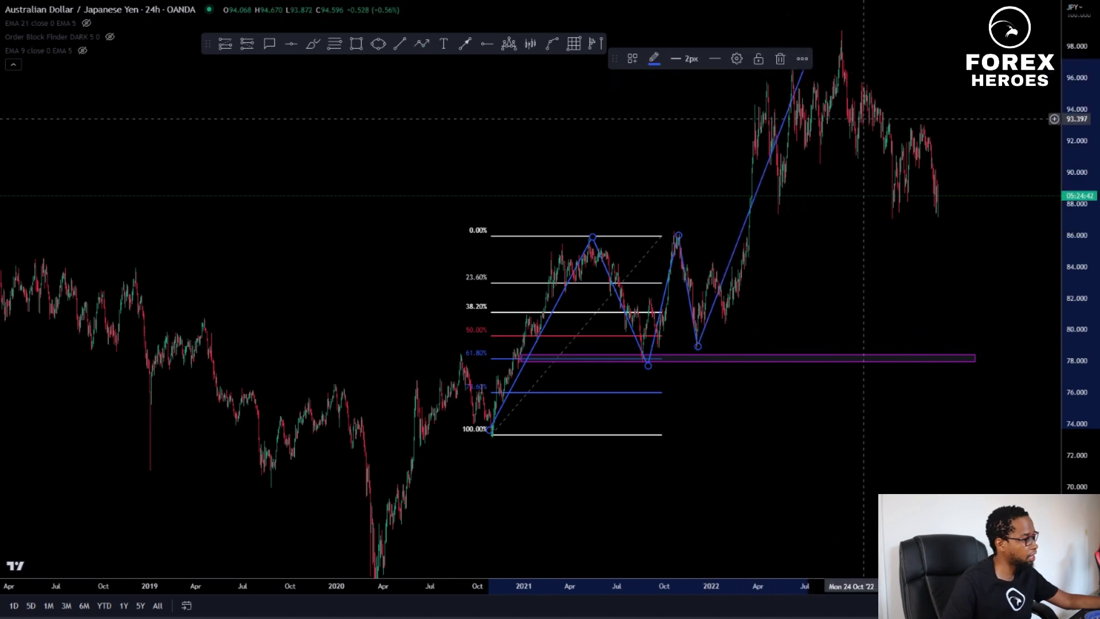
click(864, 114)
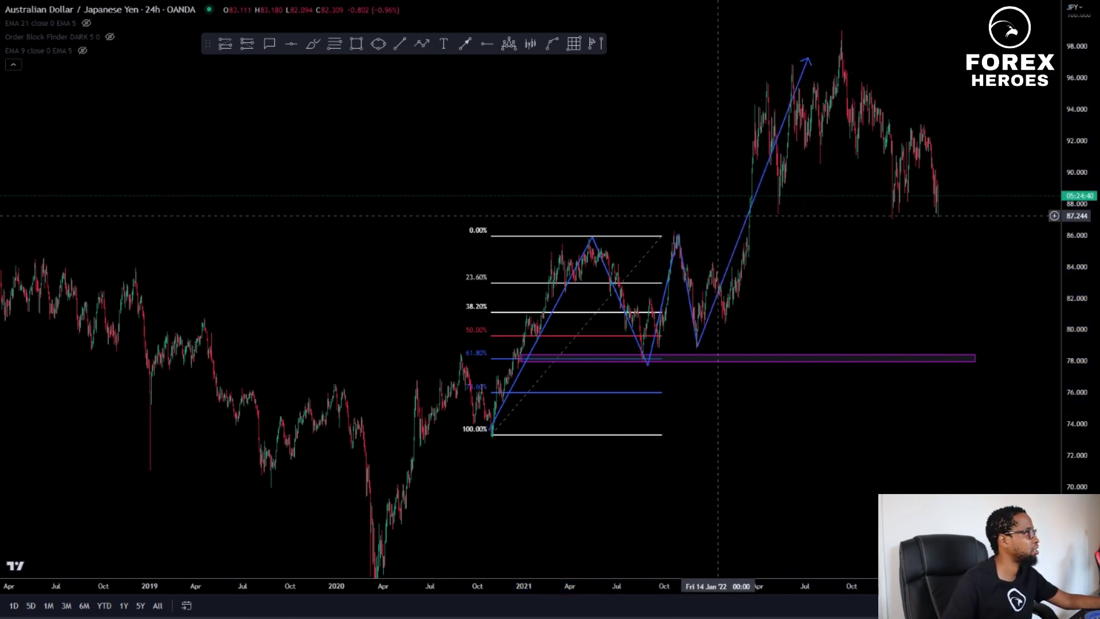
click(666, 293)
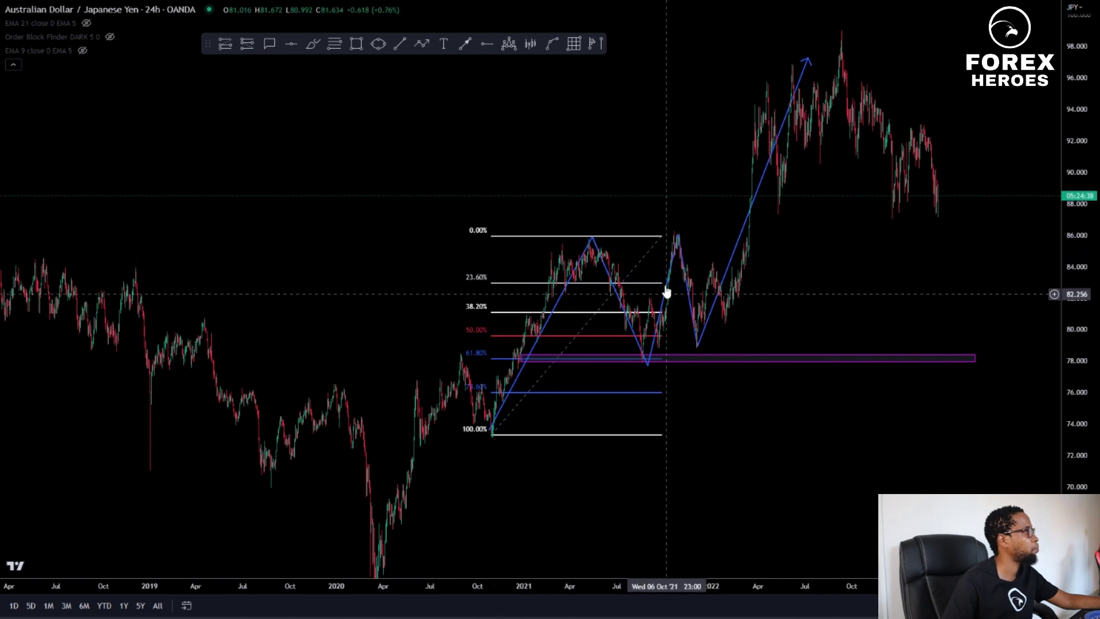
Draw a Fib retracement over the recent downtrend, from the October 2022 swing high near 95.9 to the December 2022 low near 87.1
scroll(1024, 191, down, 2)
drag(1071, 146, 1070, 100)
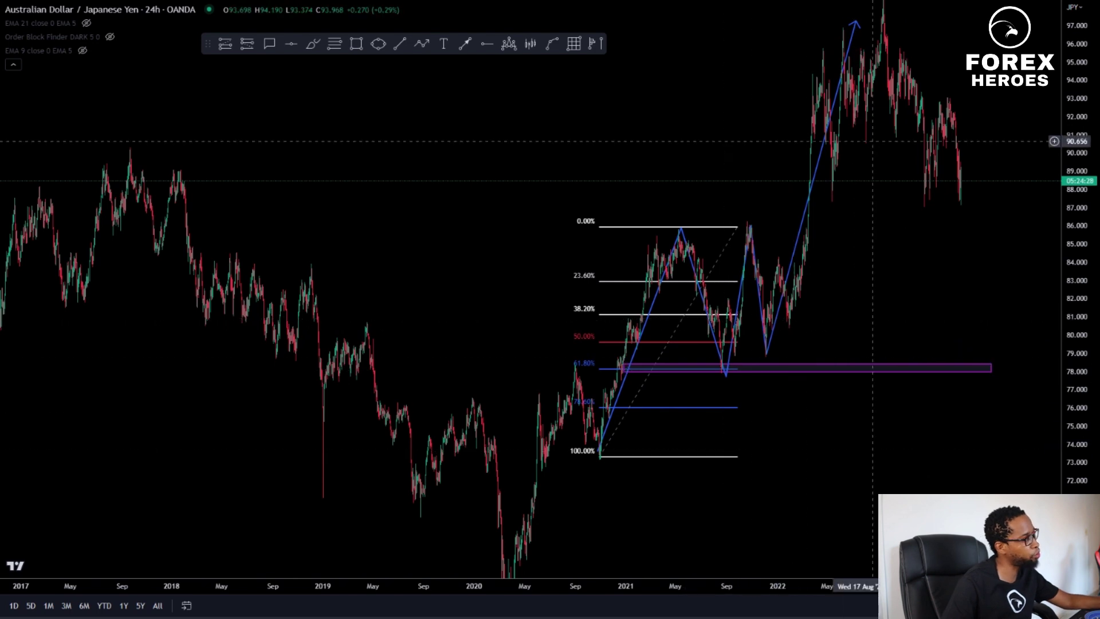
drag(1073, 87, 1074, 251)
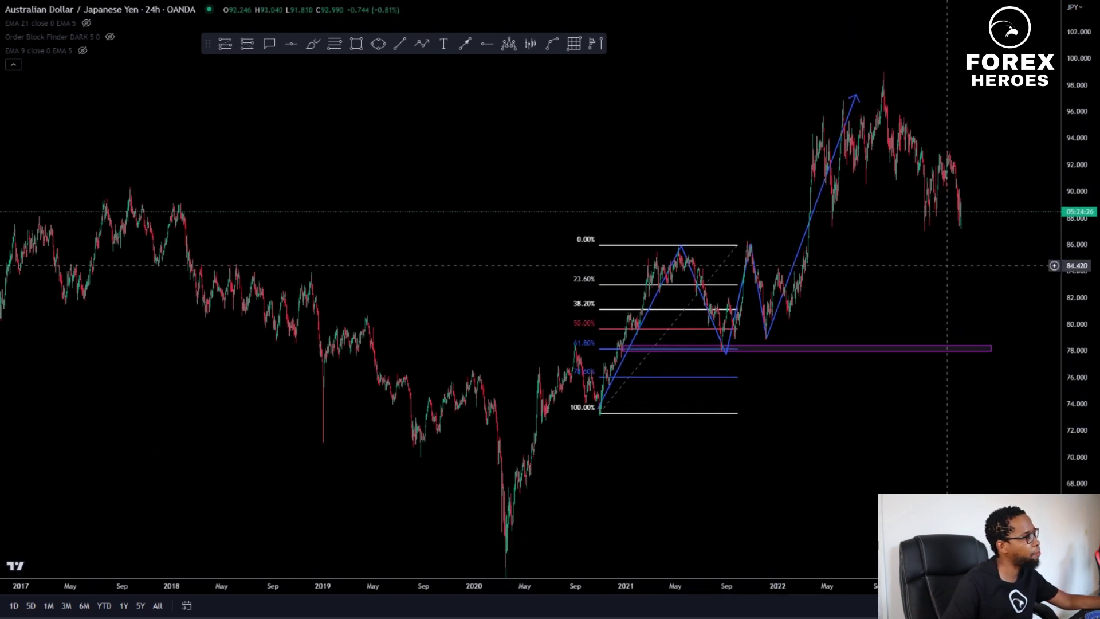
drag(901, 275, 742, 281)
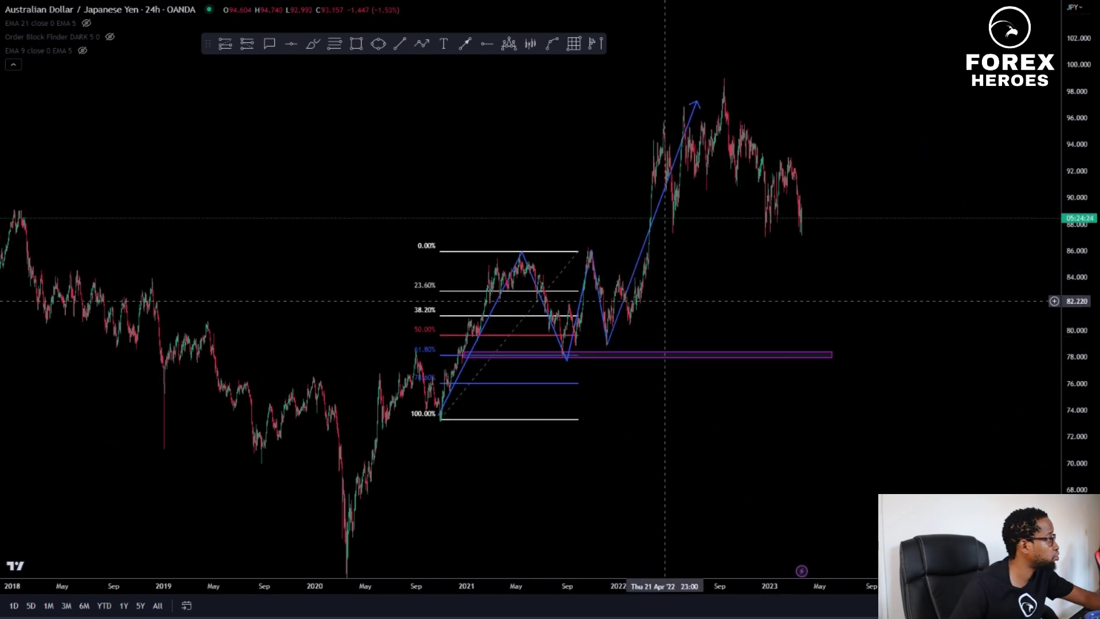
scroll(876, 351, up, 5)
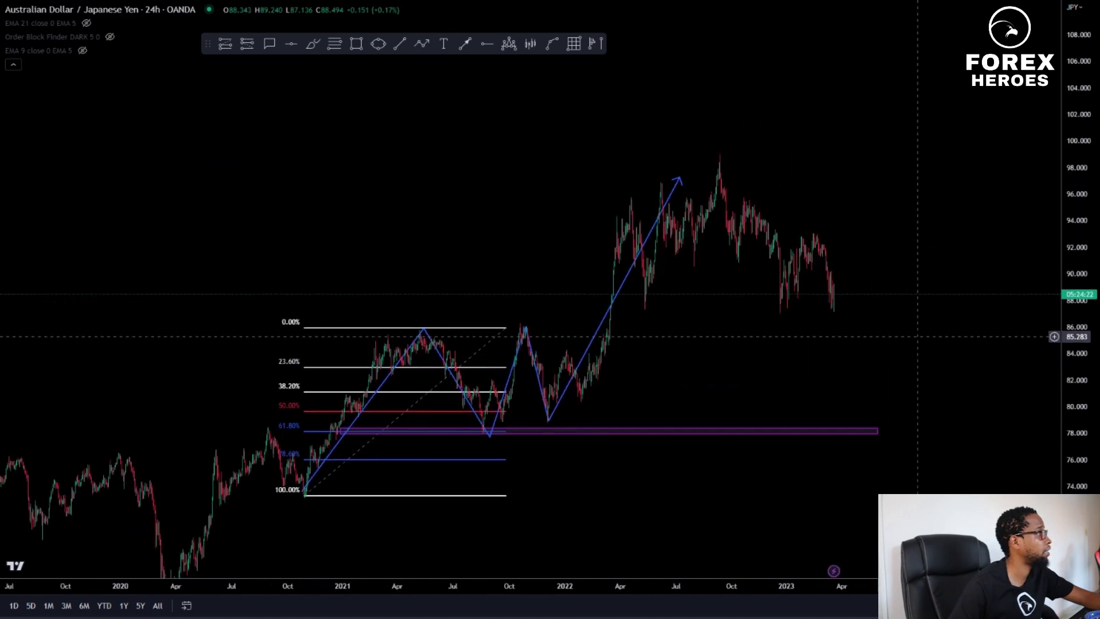
drag(1077, 381, 1076, 193)
scroll(744, 319, up, 3)
drag(730, 394, 882, 437)
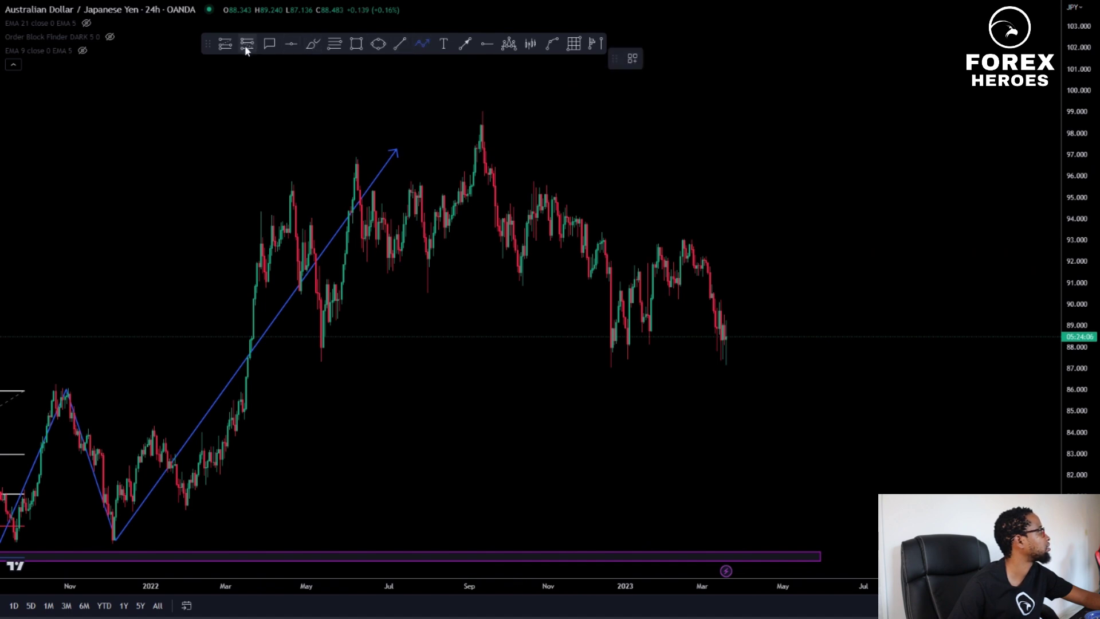
click(335, 46)
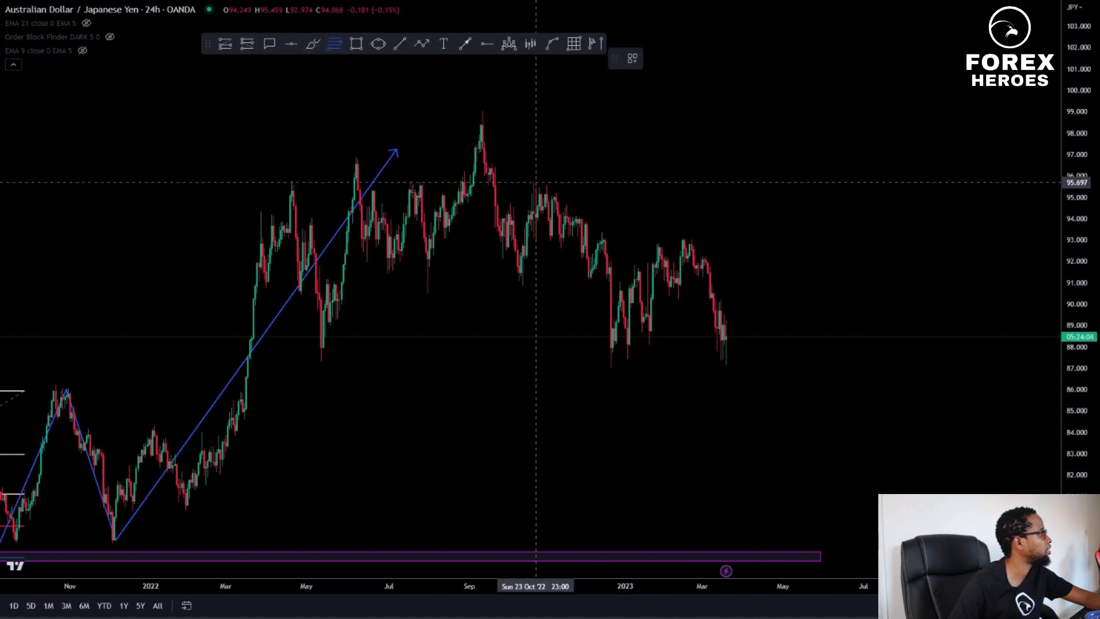
click(688, 367)
click(793, 293)
click(609, 359)
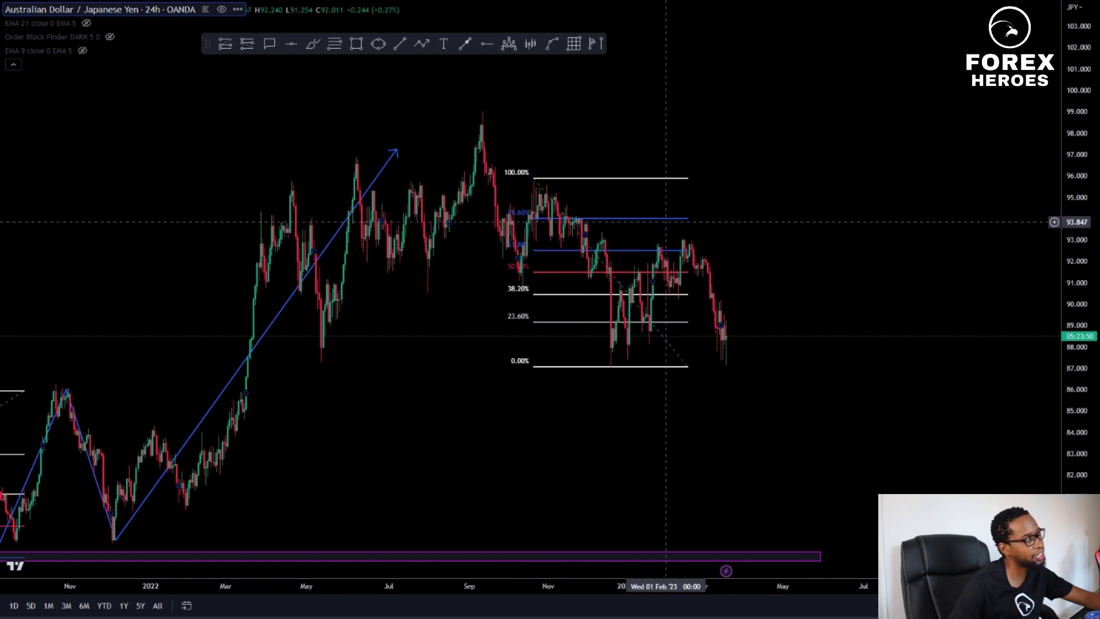
Highlight the downtrend's 61.8% to 78.6% zone with a rectangle from about 92.5 to 94.1, extending its end beyond the latest candles
click(356, 44)
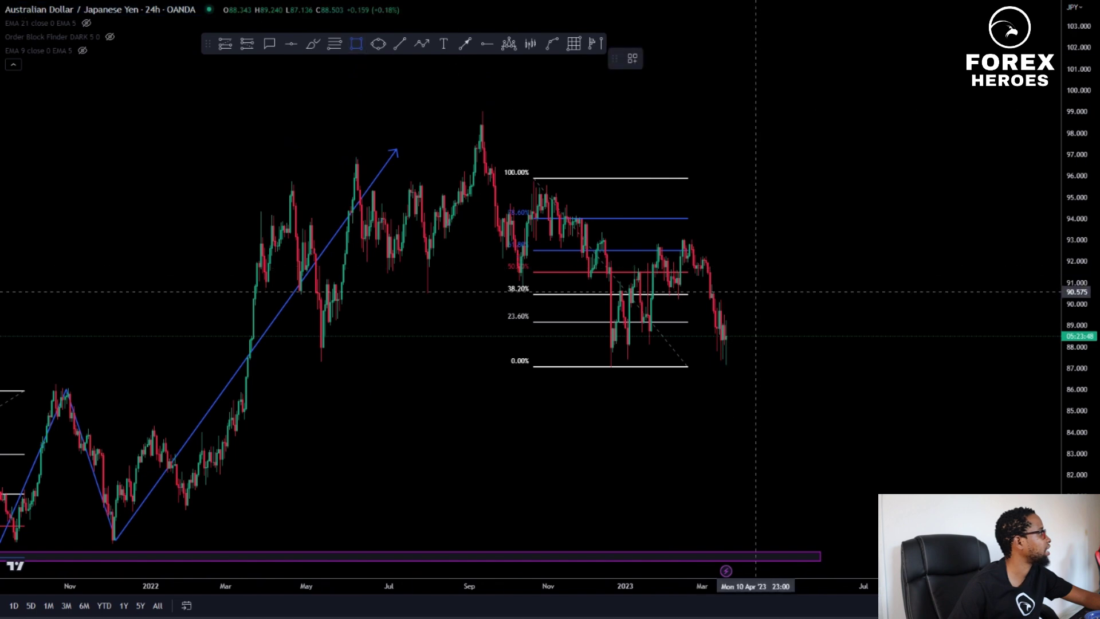
mouse_move(662, 247)
mouse_down()
mouse_move(823, 248)
mouse_move(845, 217)
mouse_up()
drag(763, 250, 762, 254)
drag(846, 234, 862, 234)
click(913, 288)
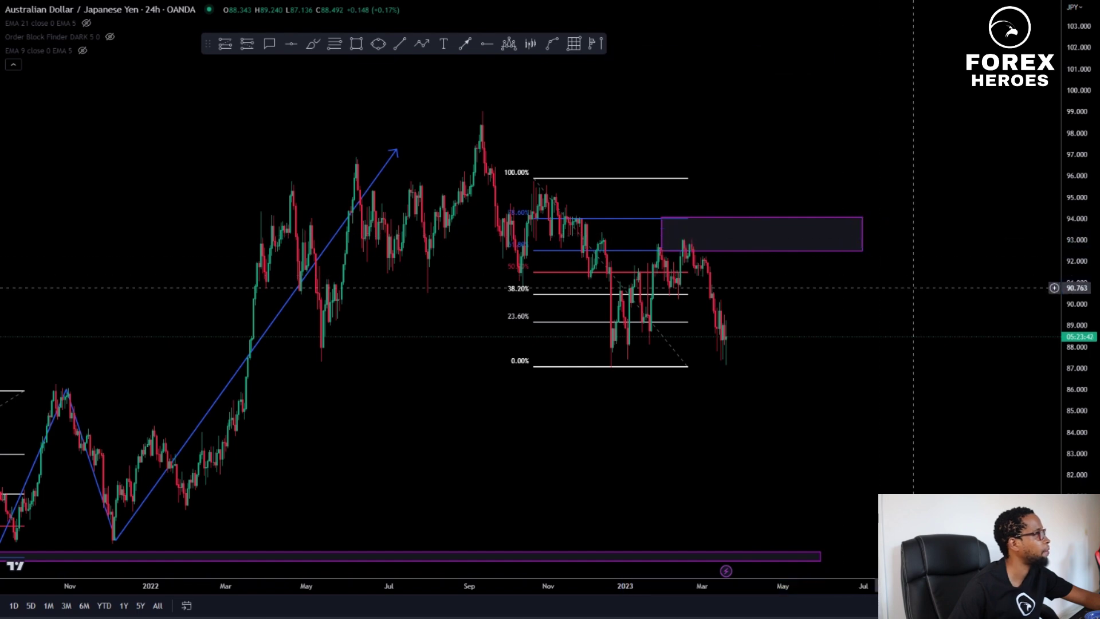
Switch the chart to the 240-minute interval and review the price reaction at the downtrend's retracement zone
drag(1070, 80, 1070, 149)
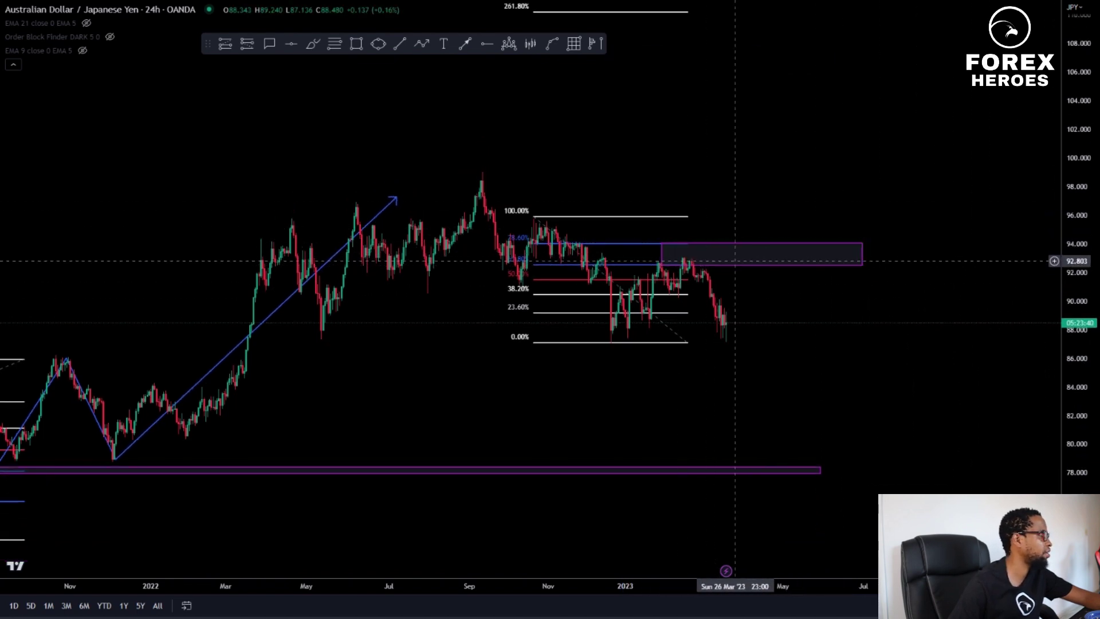
scroll(789, 218, down, 5)
drag(789, 217, 627, 208)
right_click(822, 181)
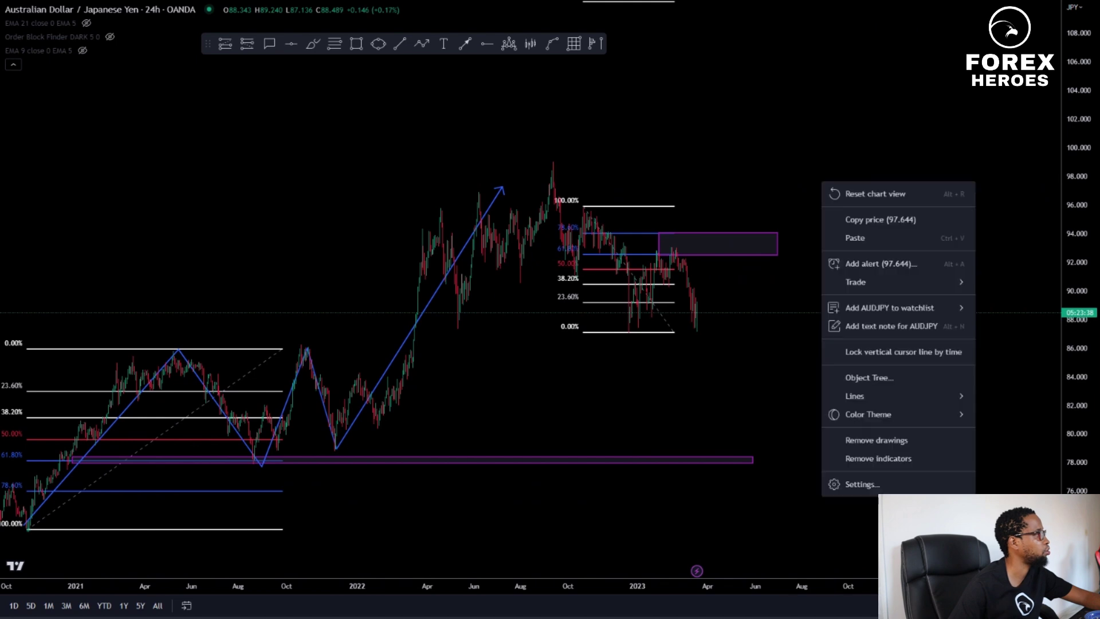
click(601, 406)
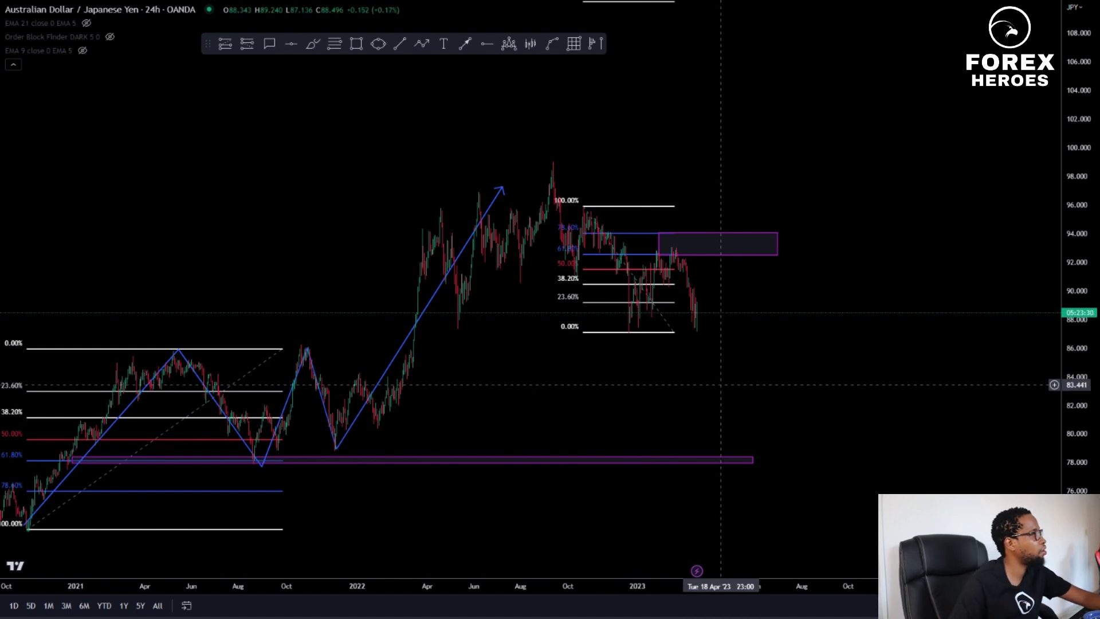
text(240)
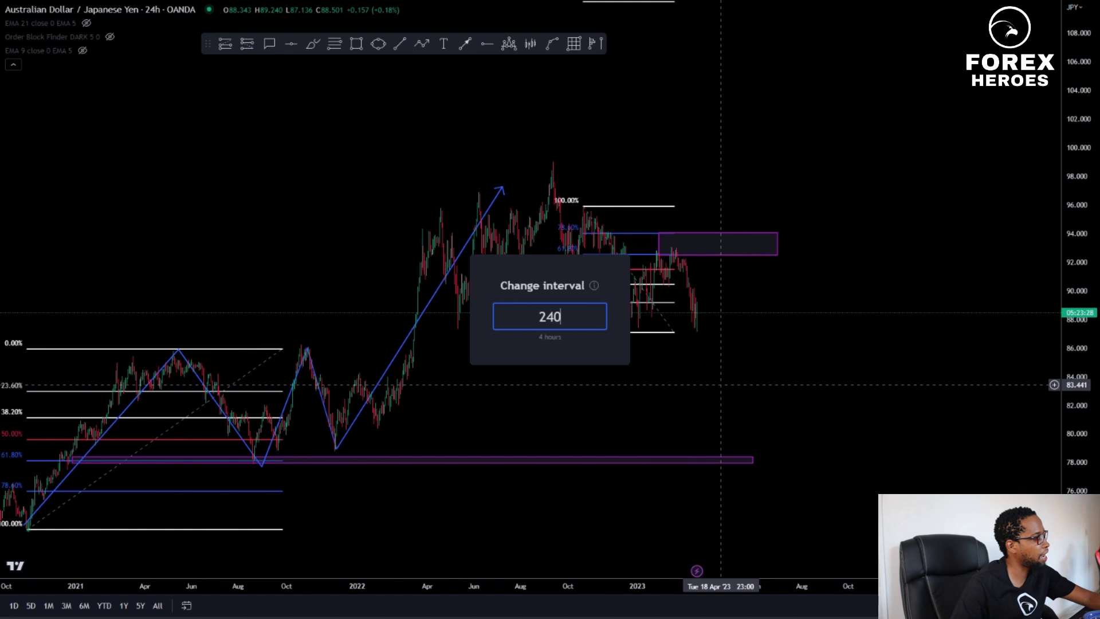
key(Return)
drag(1090, 422, 1081, 163)
scroll(745, 353, down, 5)
drag(853, 383, 725, 384)
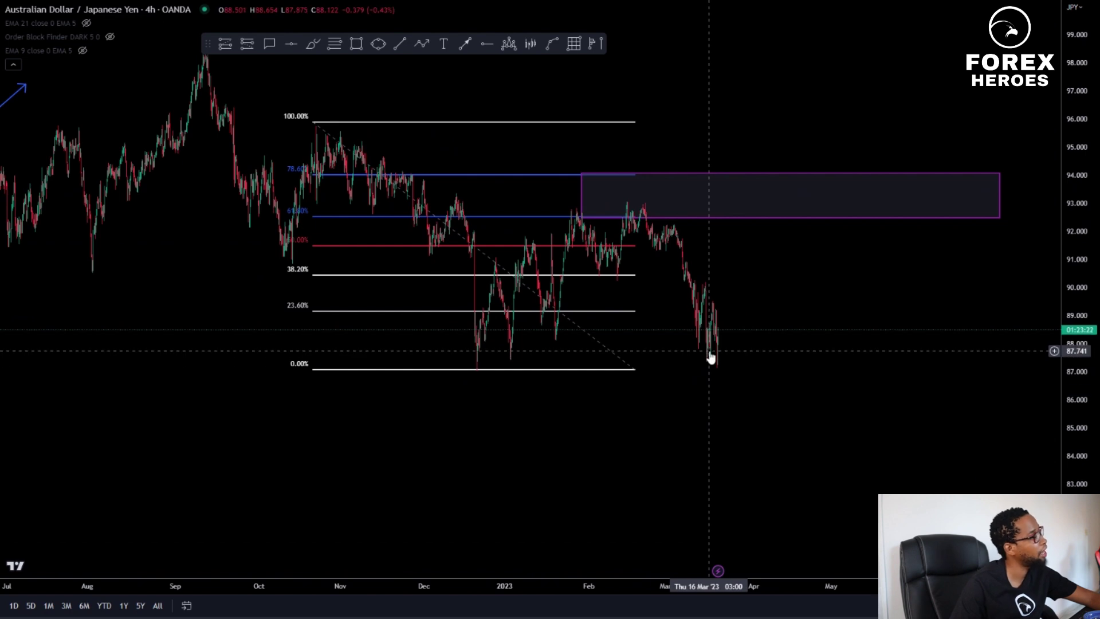
Switch the chart to the 60-minute interval, keeping the downtrend retracement in view
text(60)
key(Return)
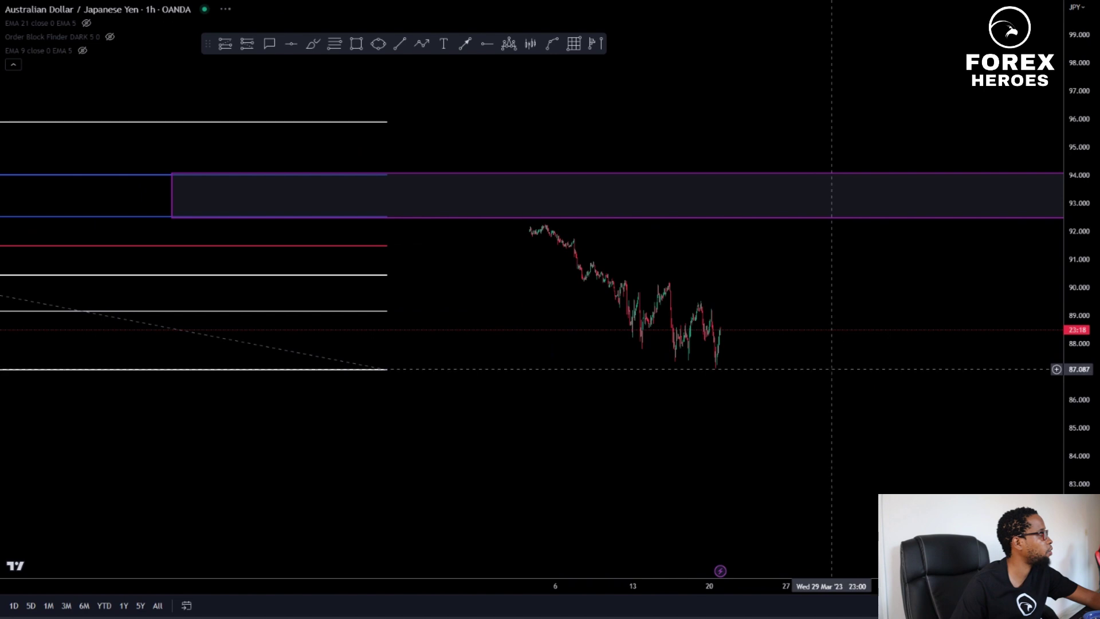
scroll(830, 370, down, 5)
Remove all drawings from the AUD/JPY chart
right_click(463, 434)
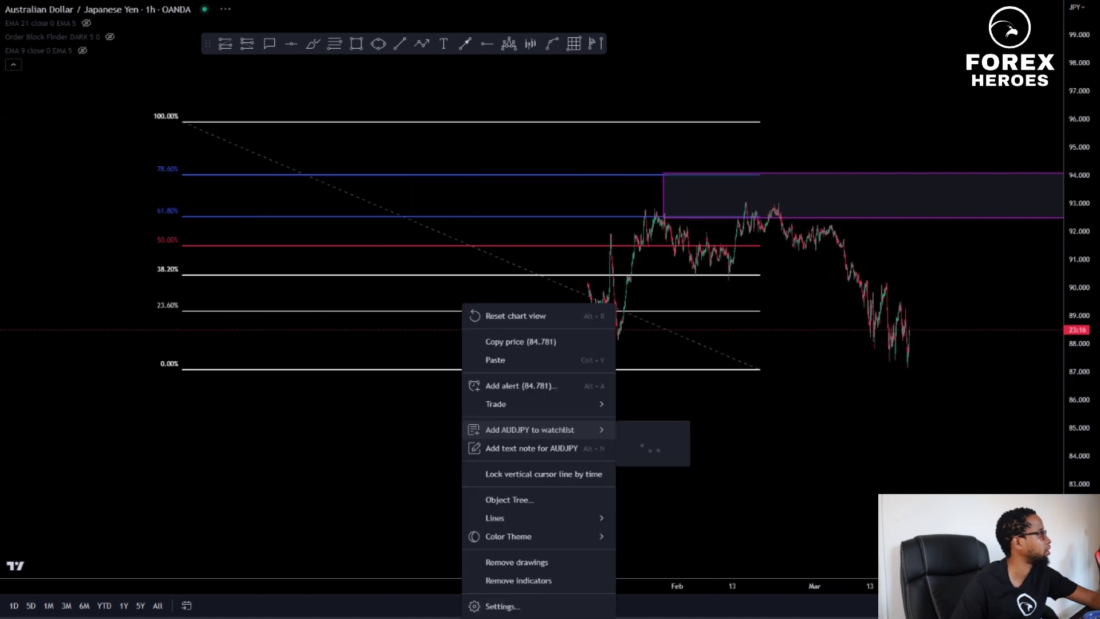
click(812, 471)
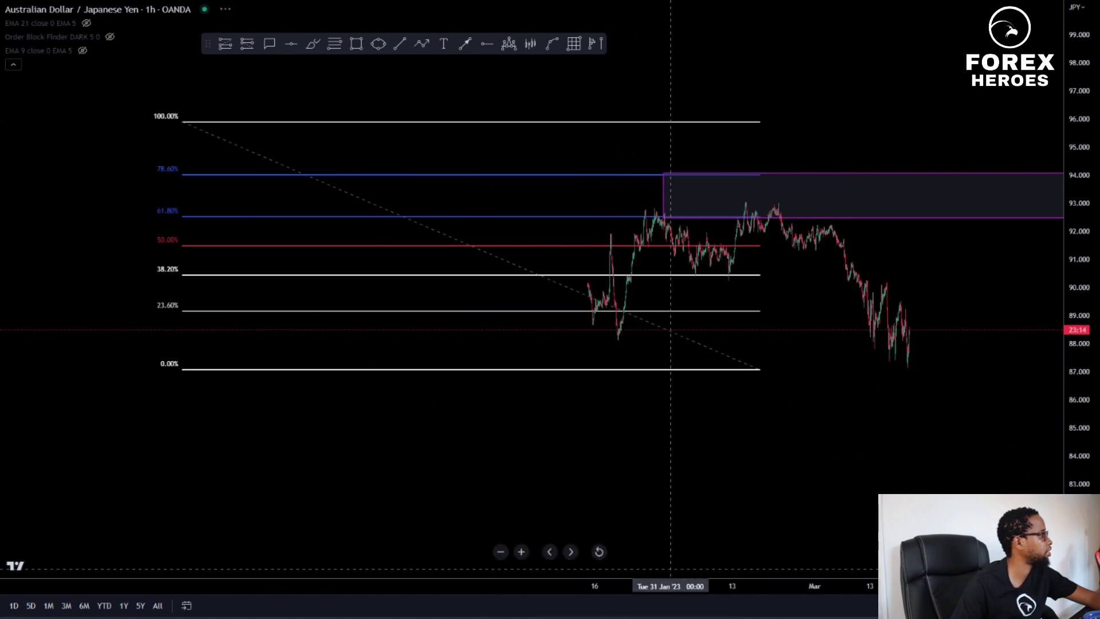
right_click(467, 414)
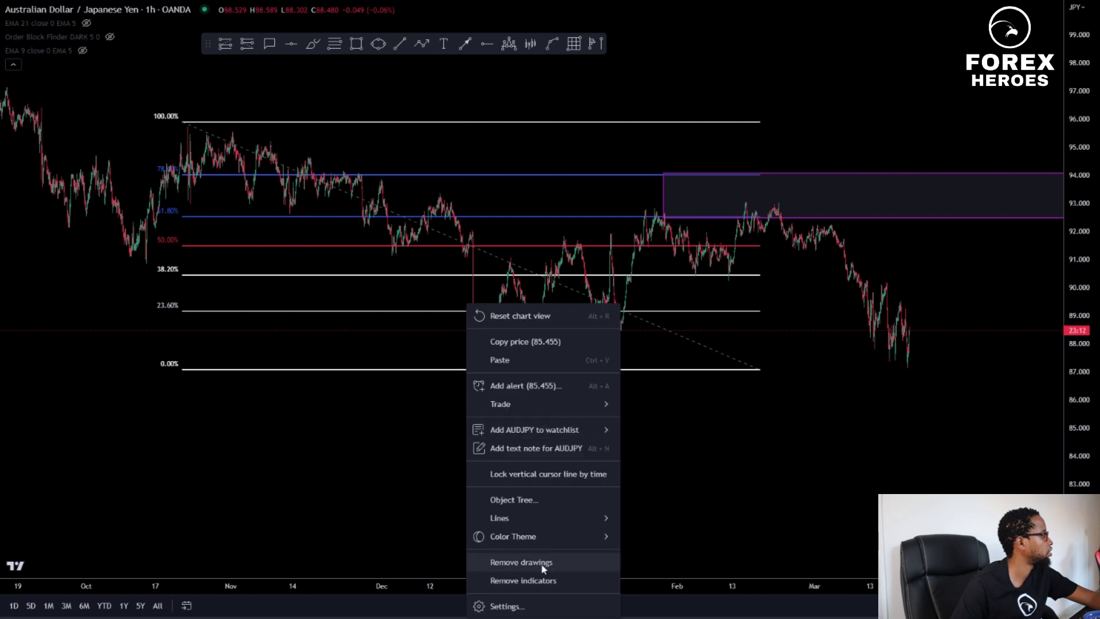
click(542, 567)
Draw a Fib retracement over the January 2023 upswing, from the 3 January low near 87.4 to the swing high near 91.85
scroll(766, 309, up, 5)
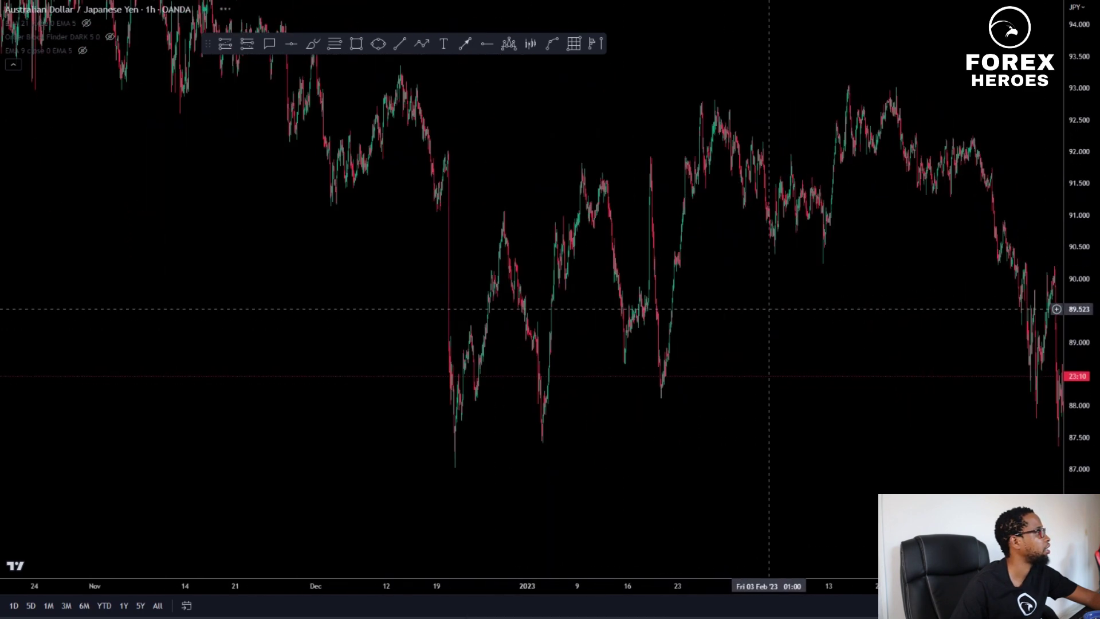
scroll(1004, 303, up, 2)
drag(1086, 134, 1086, 284)
drag(616, 346, 759, 397)
scroll(646, 420, up, 3)
drag(424, 462, 616, 494)
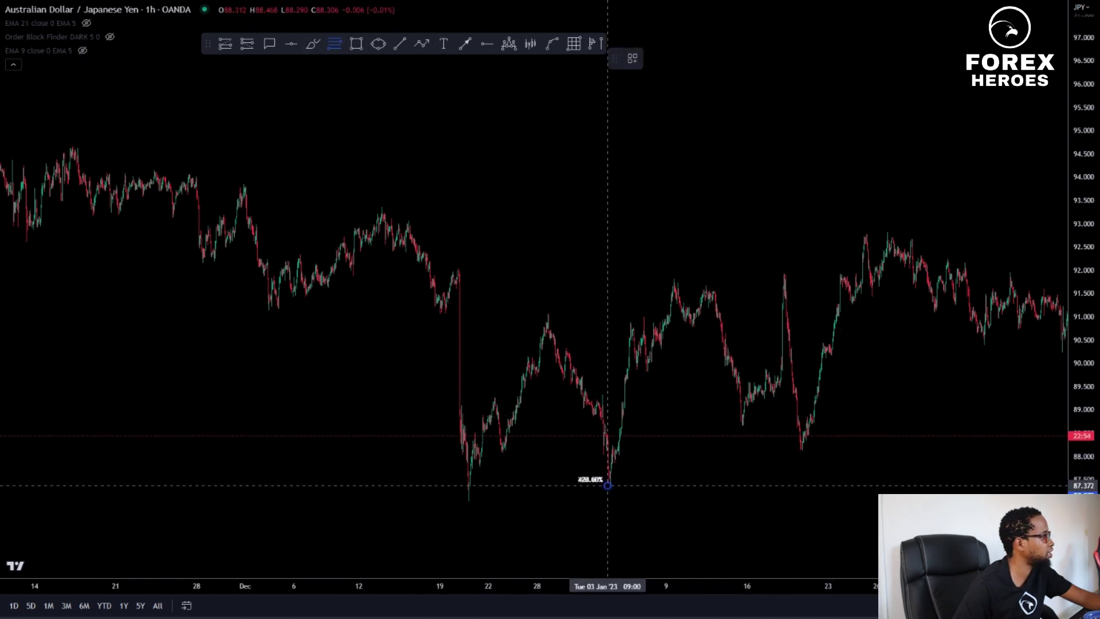
click(762, 276)
mouse_move(762, 276)
mouse_down()
mouse_move(764, 287)
mouse_move(767, 277)
mouse_up()
click(754, 340)
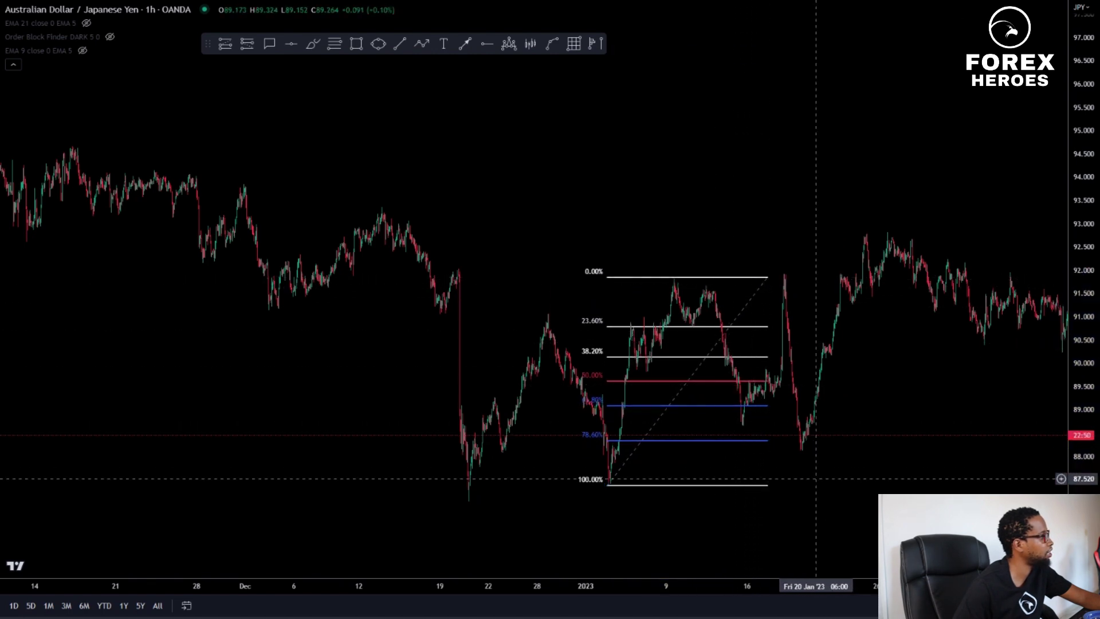
Mark the reaction at the 78.6% level with a rectangle from about 88.17 to 88.53, covering roughly 16 to 26 January
click(356, 46)
click(762, 441)
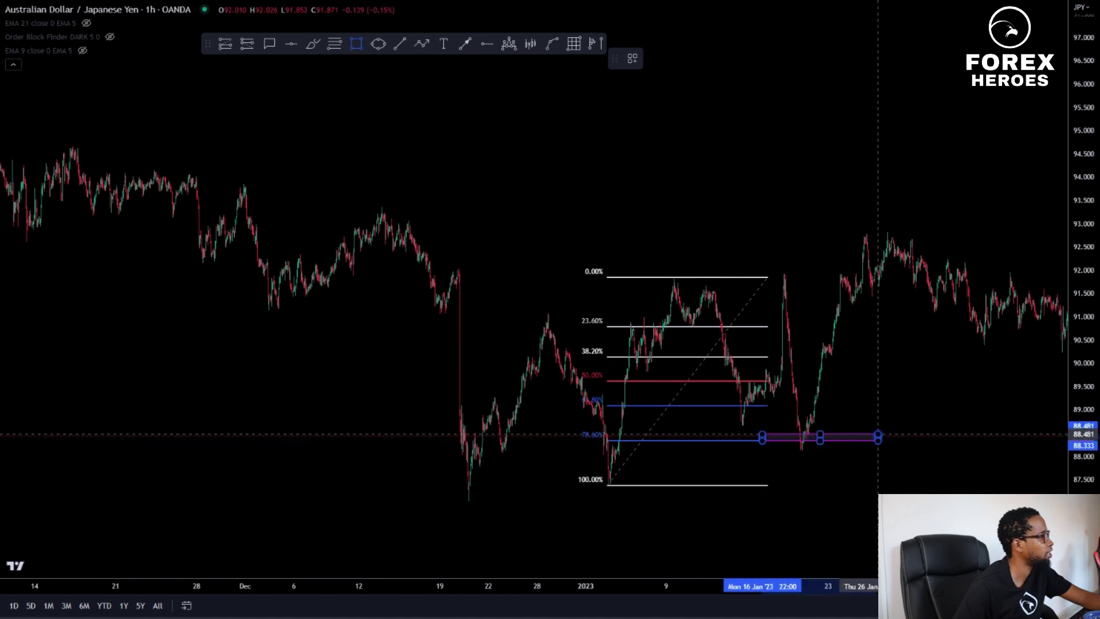
click(879, 432)
drag(820, 441, 820, 453)
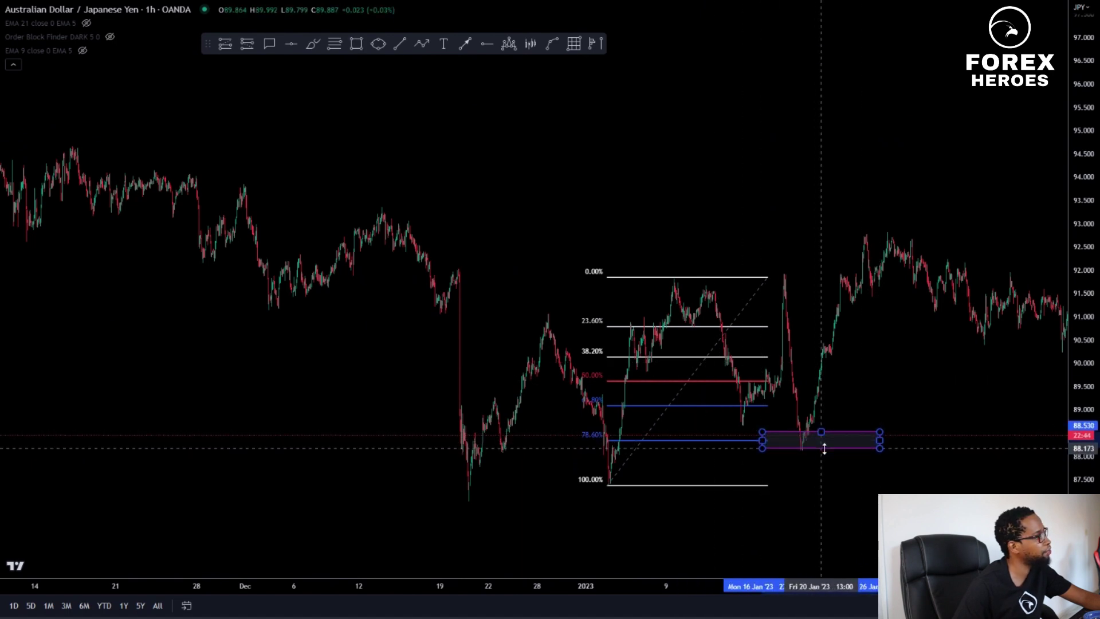
drag(923, 459, 859, 463)
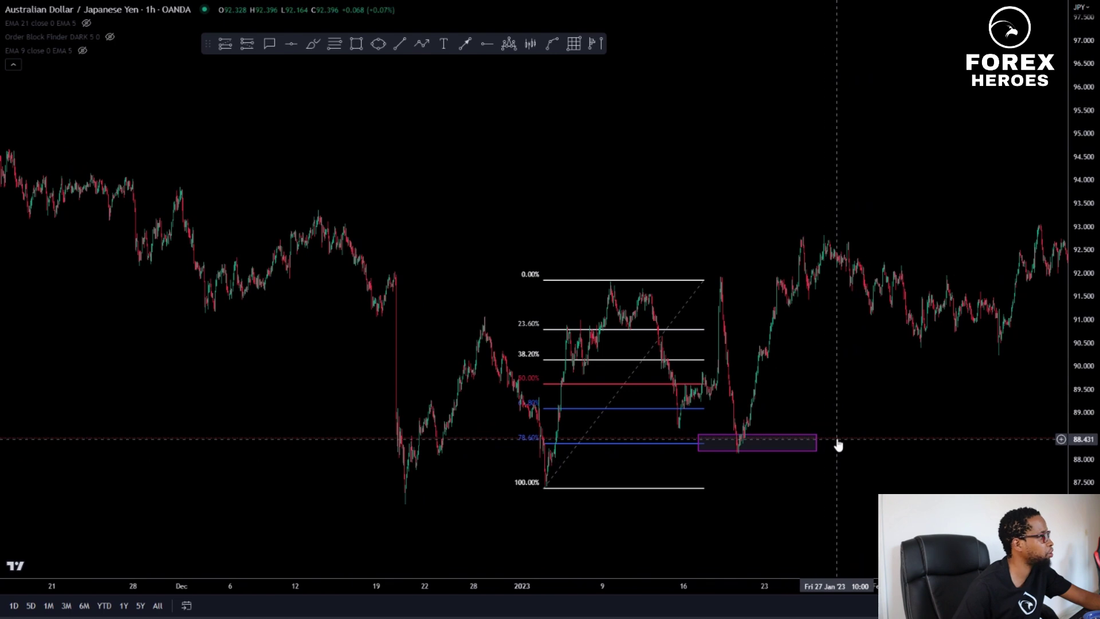
Place a long position at 88.271 with its stop at 87.631, and draw a horizontal ray at 87.816 from the 3 January low
scroll(837, 445, up, 1)
click(225, 44)
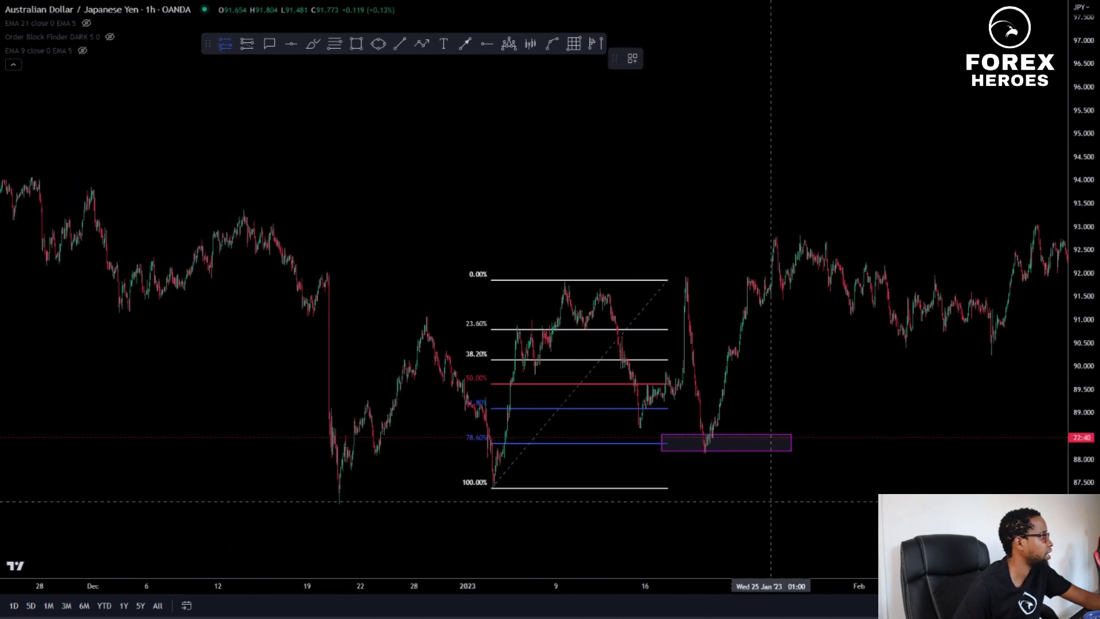
click(712, 446)
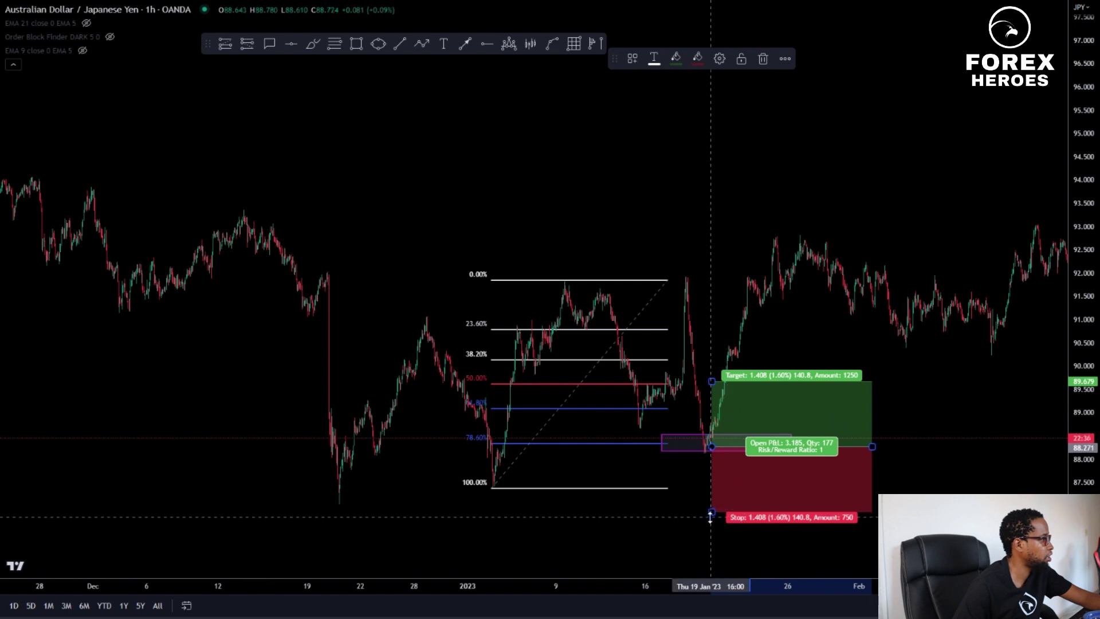
drag(710, 513, 710, 477)
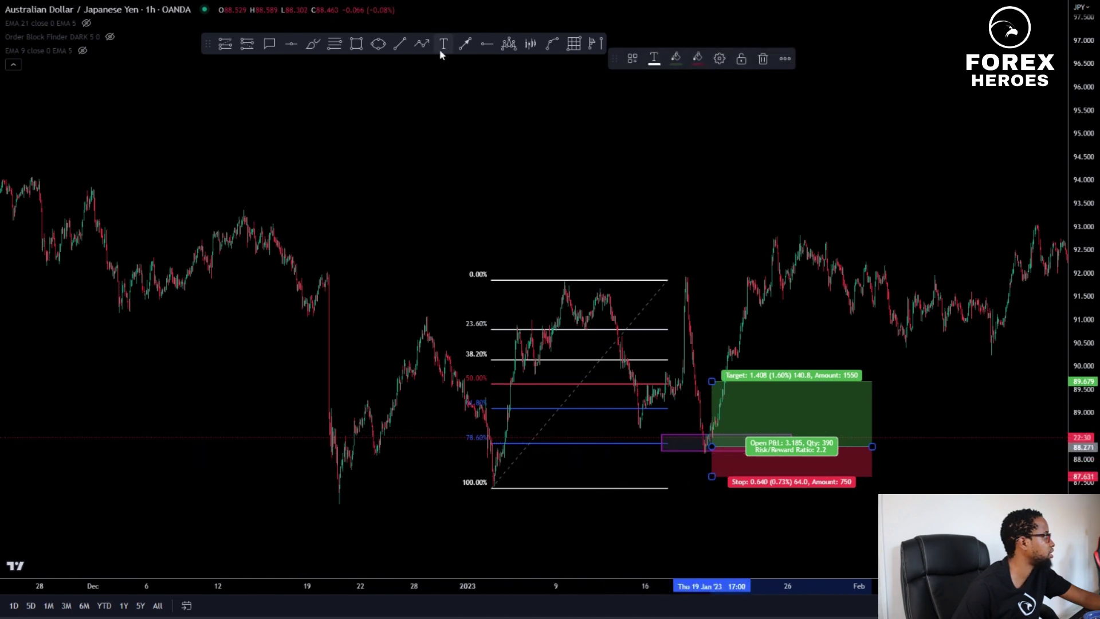
click(486, 45)
click(496, 468)
Widen the long position's stop distance to 1.108, raise its target to 91.646 and shorten it to end around 25 January
drag(712, 476, 710, 498)
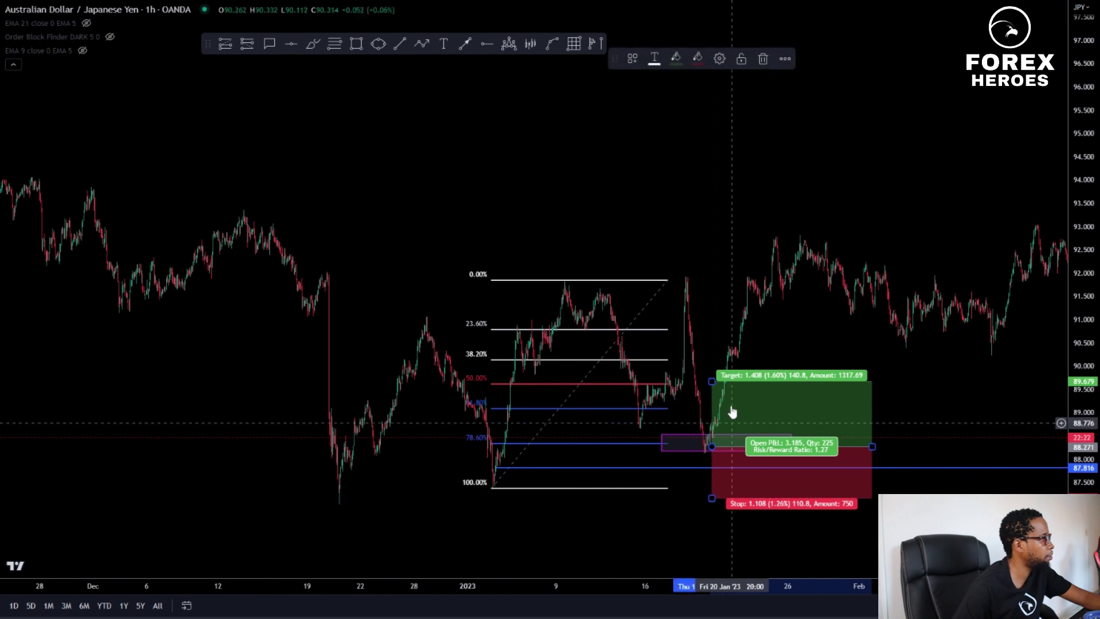
drag(711, 380, 709, 290)
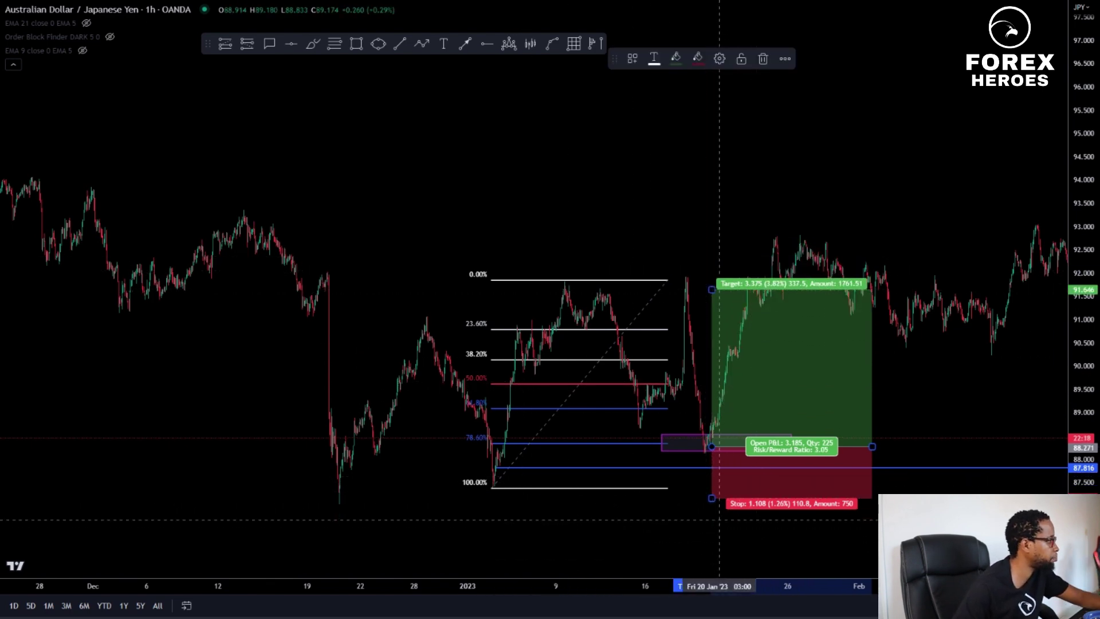
drag(873, 444, 776, 444)
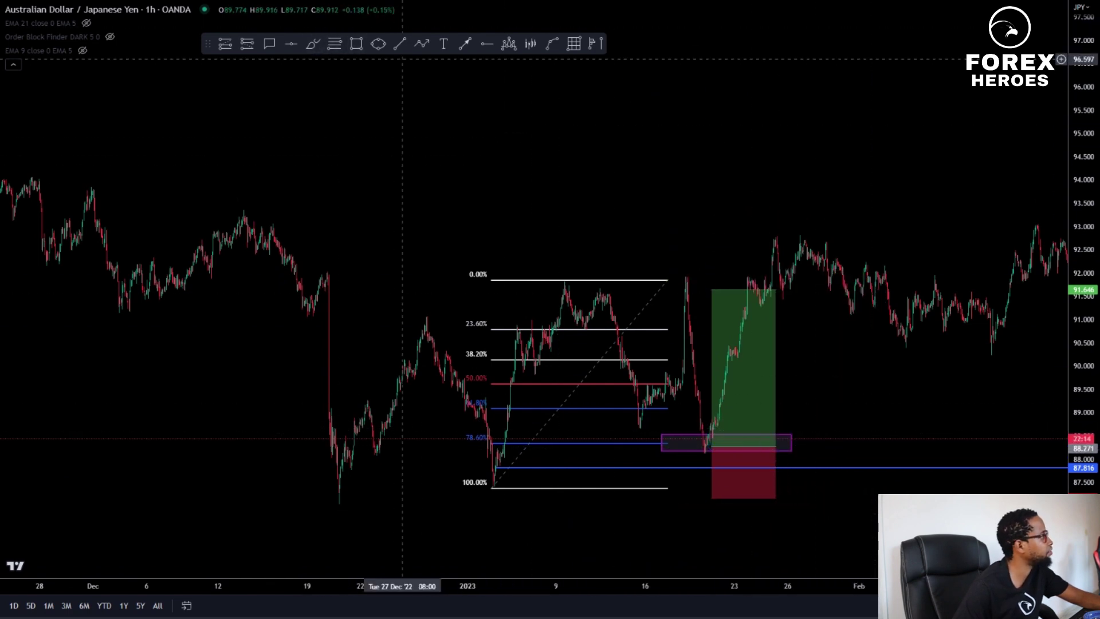
Sketch a freehand price path that dips in waves through the stop area and then rallies to about 90.6
drag(720, 435, 724, 463)
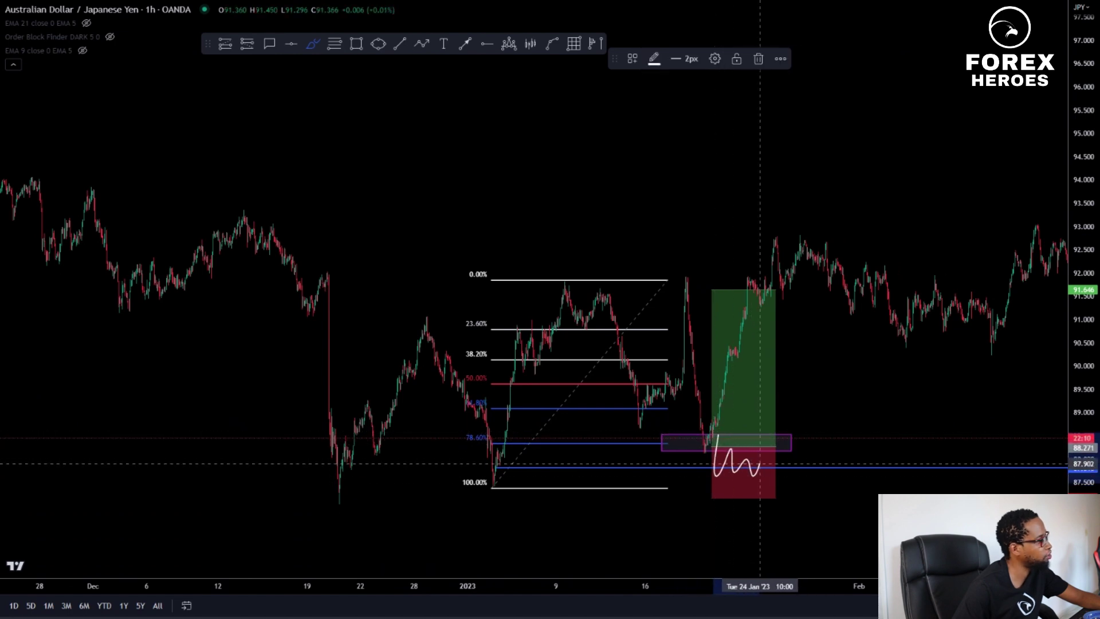
drag(767, 497, 827, 338)
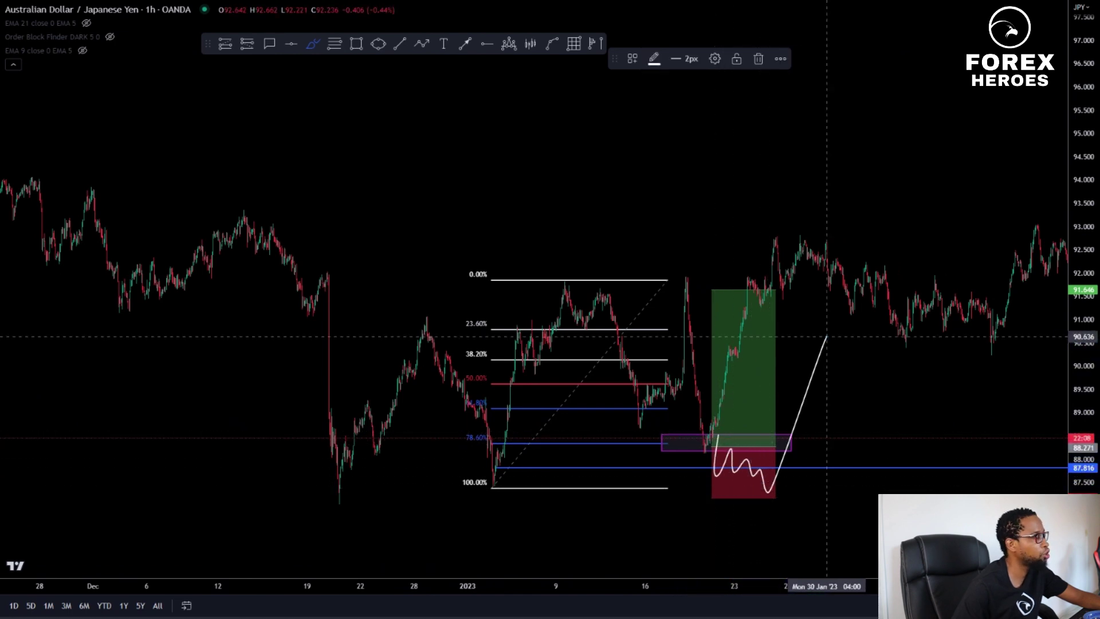
Delete the freehand path, the long position and the early-January Fib retracement, leaving the rectangle and horizontal ray
mouse_move(957, 434)
mouse_down()
mouse_move(774, 455)
mouse_move(777, 445)
mouse_up()
click(561, 407)
key(Delete)
key(Delete)
drag(807, 373, 786, 389)
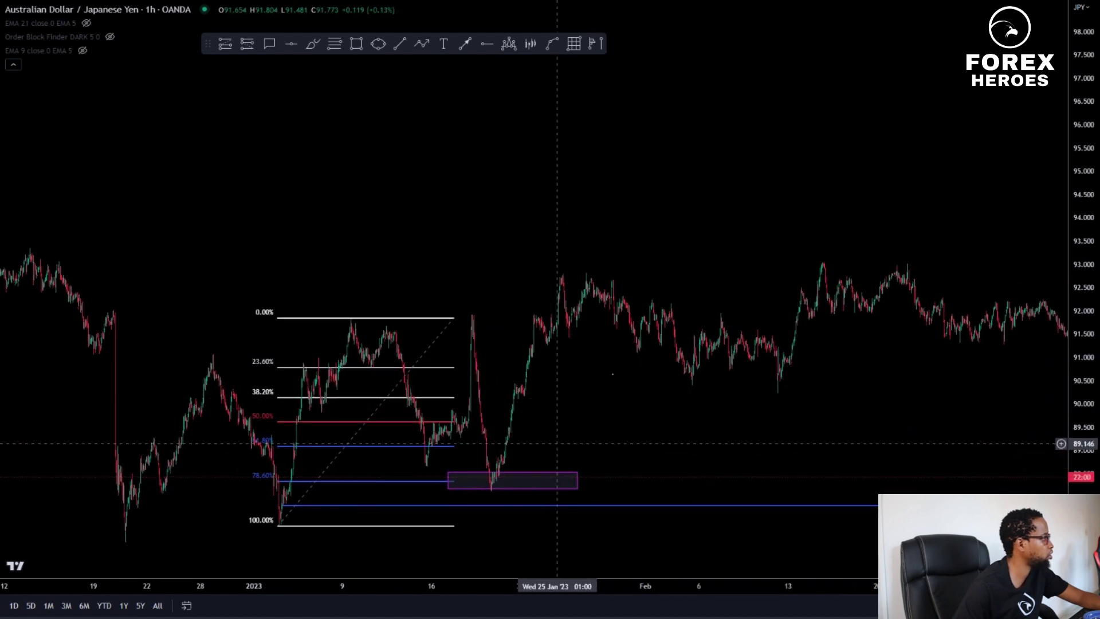
click(351, 439)
key(Delete)
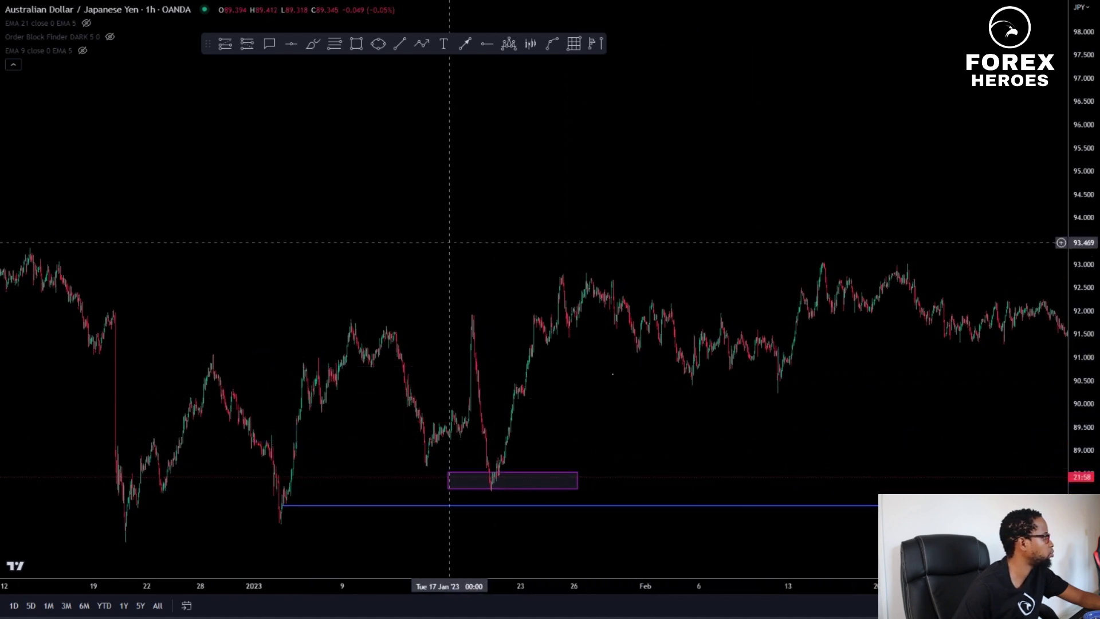
Draw a Fib retracement over the late-January upswing, from the rectangle's low near 88.1 to the high near 92.8
click(333, 46)
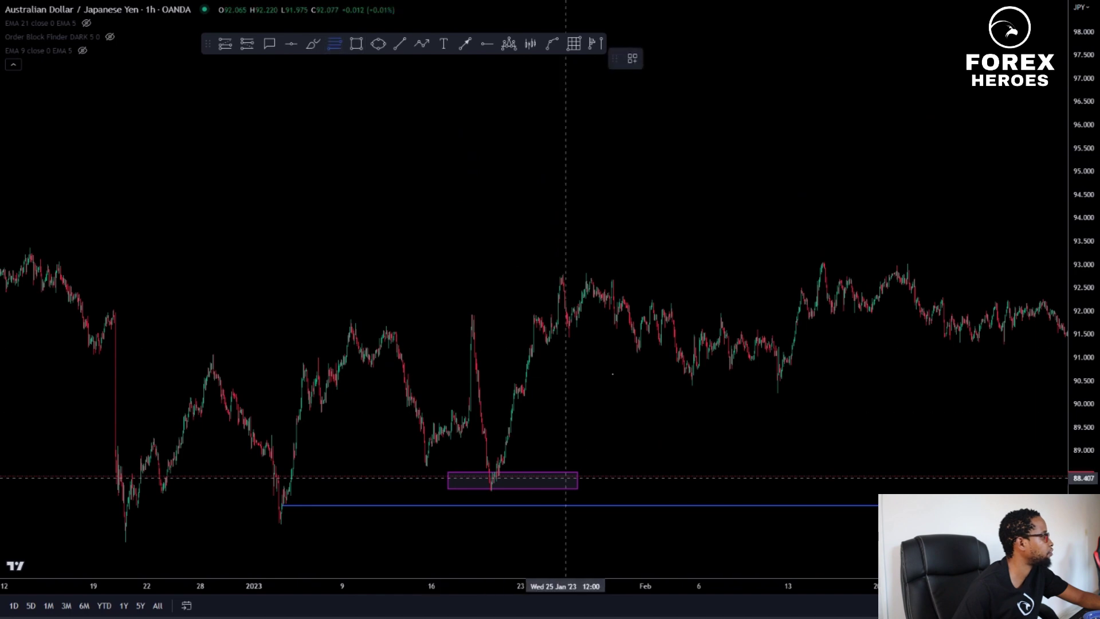
click(492, 492)
click(624, 273)
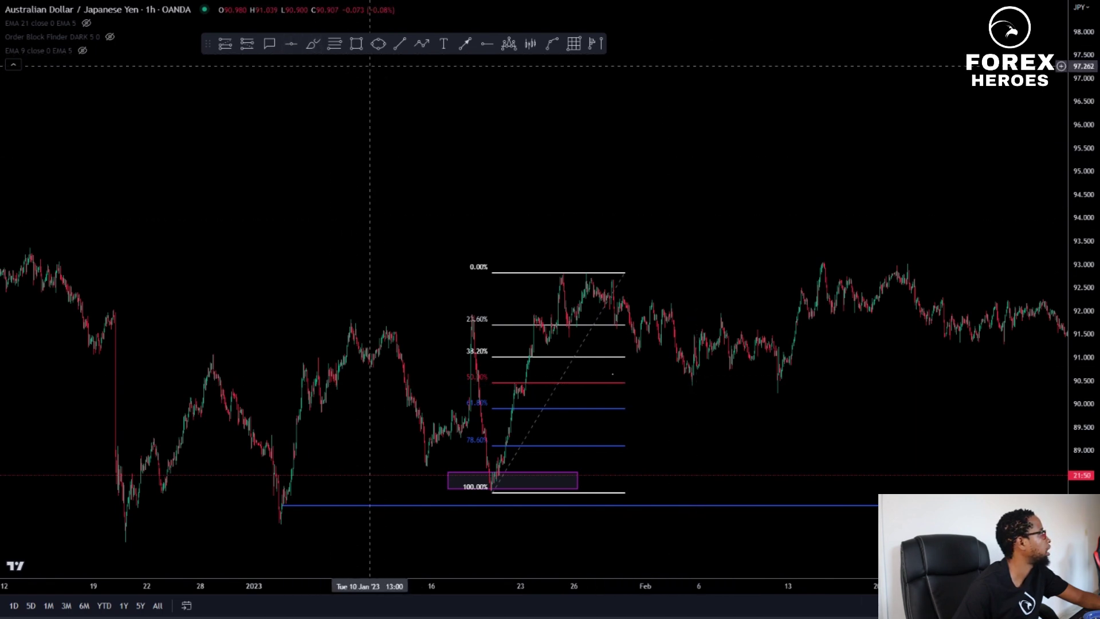
Highlight the 50% level with a thin rectangle from about 90.33 to 90.48, starting 30 January and spanning both February lows
click(356, 43)
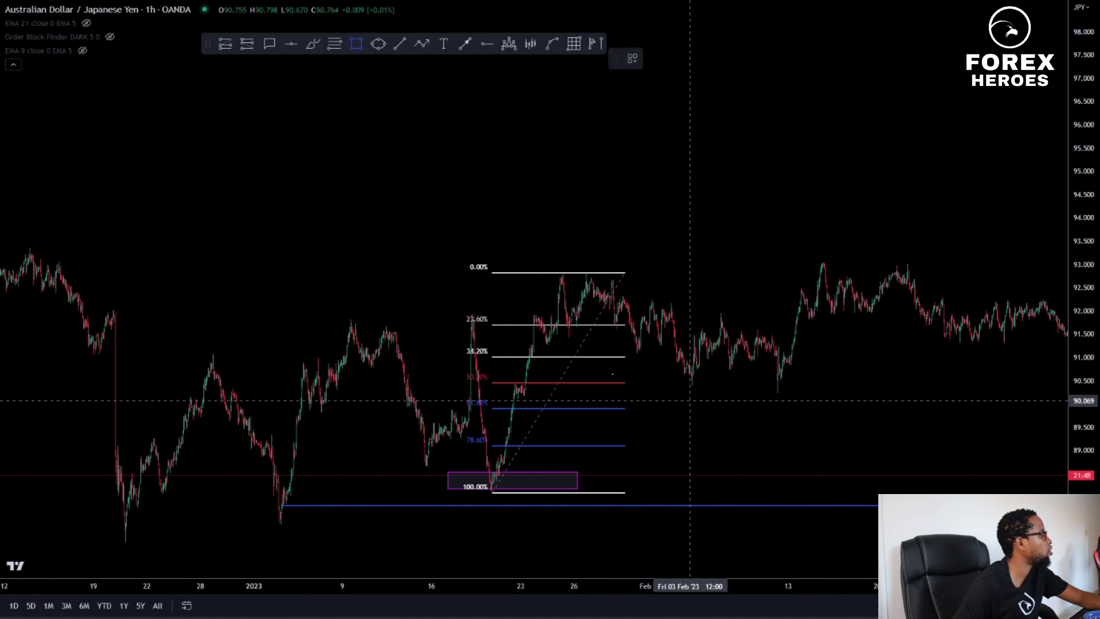
mouse_move(621, 381)
mouse_down()
mouse_move(902, 398)
mouse_move(887, 388)
mouse_up()
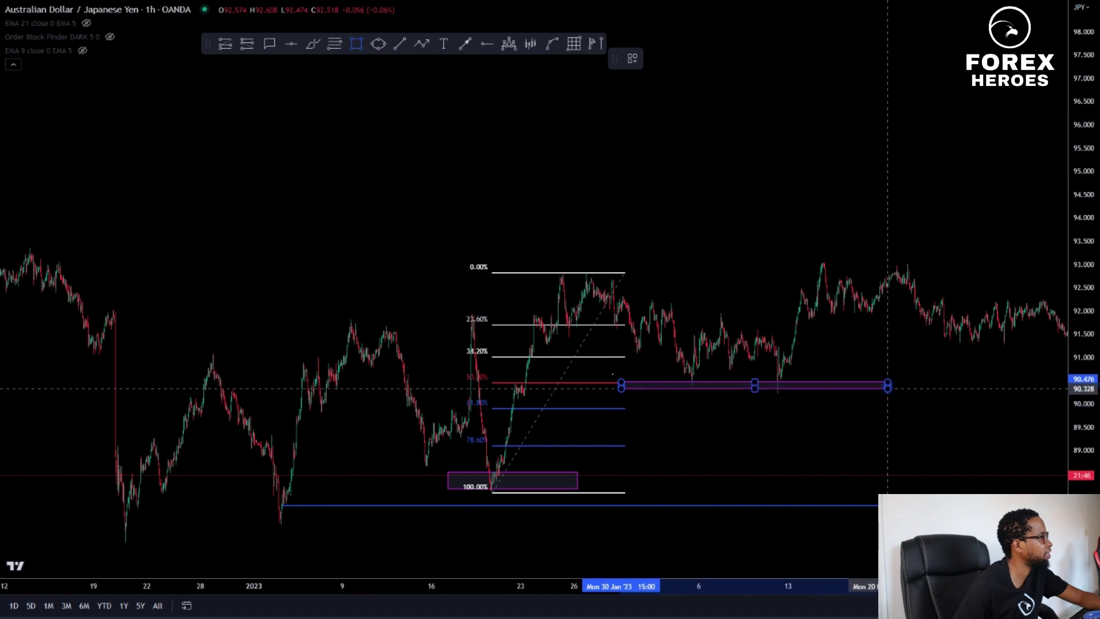
click(924, 370)
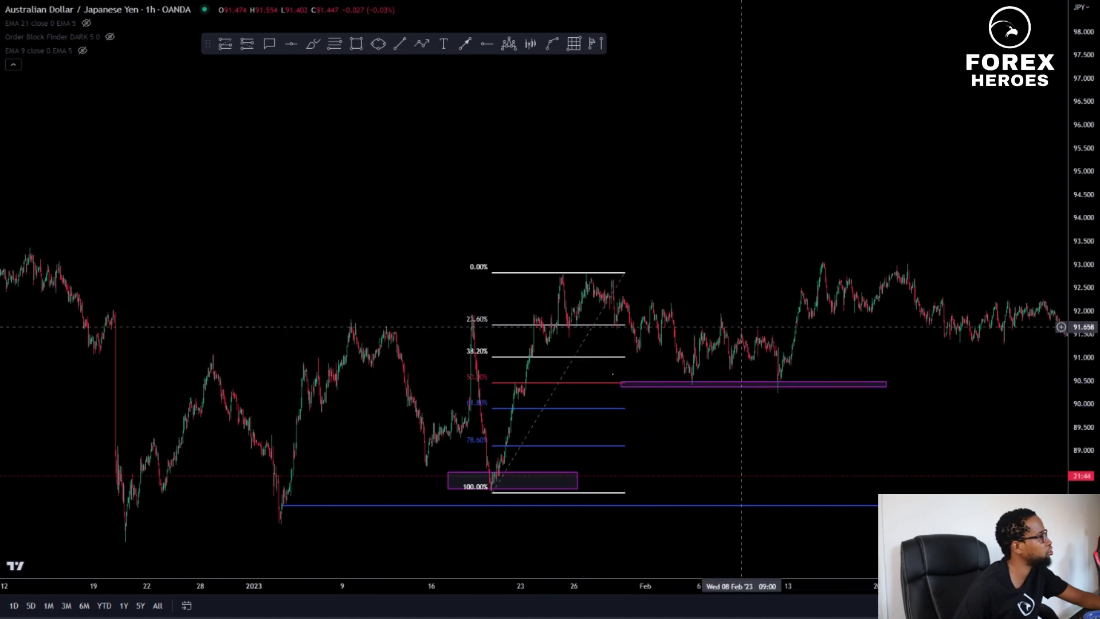
Draw a descending trend line from the 26 January high near 92.8, and duplicate it below the pullback as a parallel line
click(400, 45)
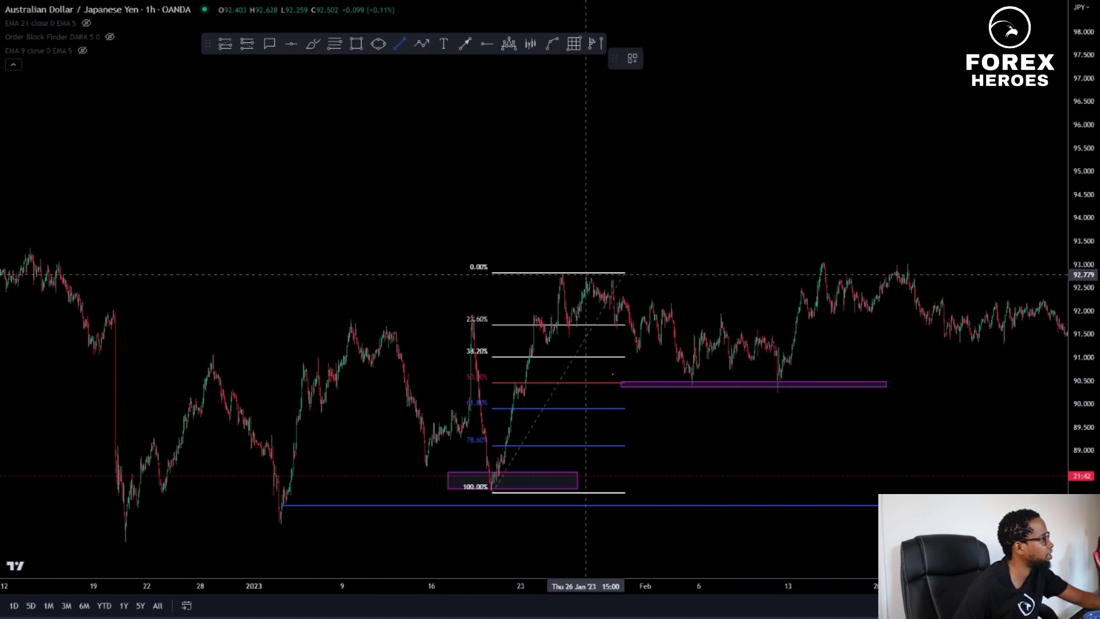
click(587, 274)
click(831, 354)
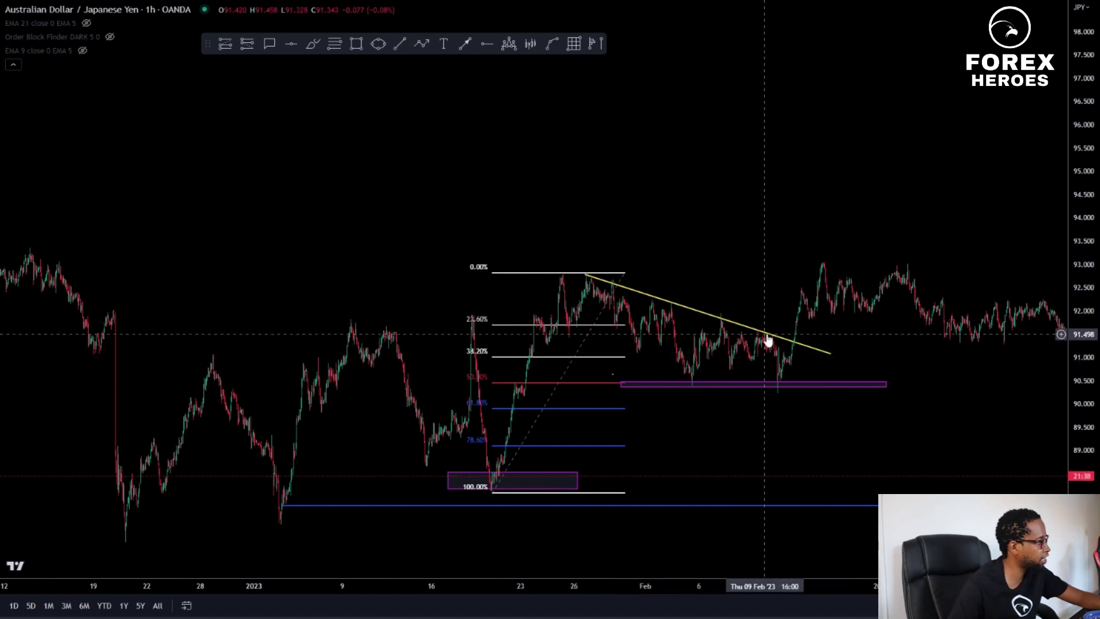
ctrl+drag(768, 335, 730, 405)
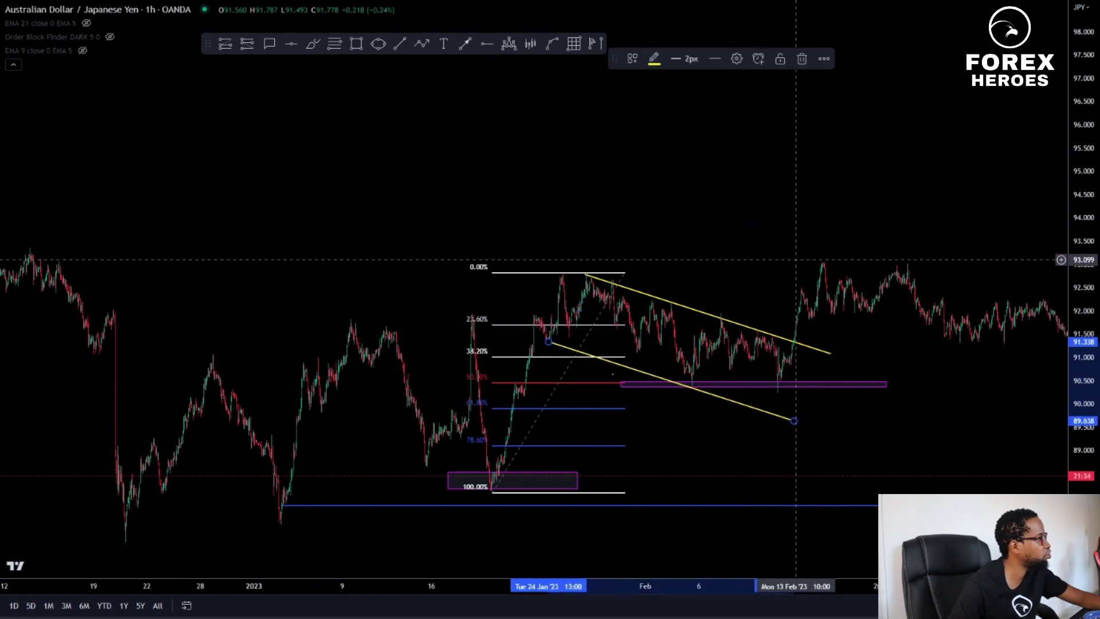
Clear every remaining drawing from the chart, with the latest March candles in view
scroll(674, 302, down, 3)
scroll(675, 301, up, 5)
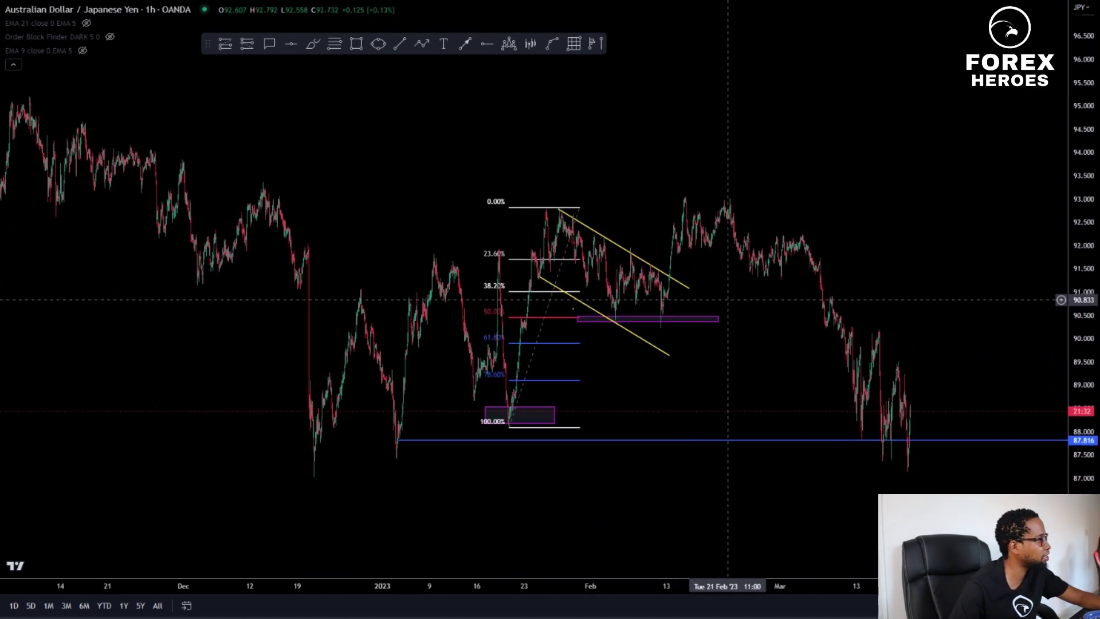
scroll(837, 266, up, 4)
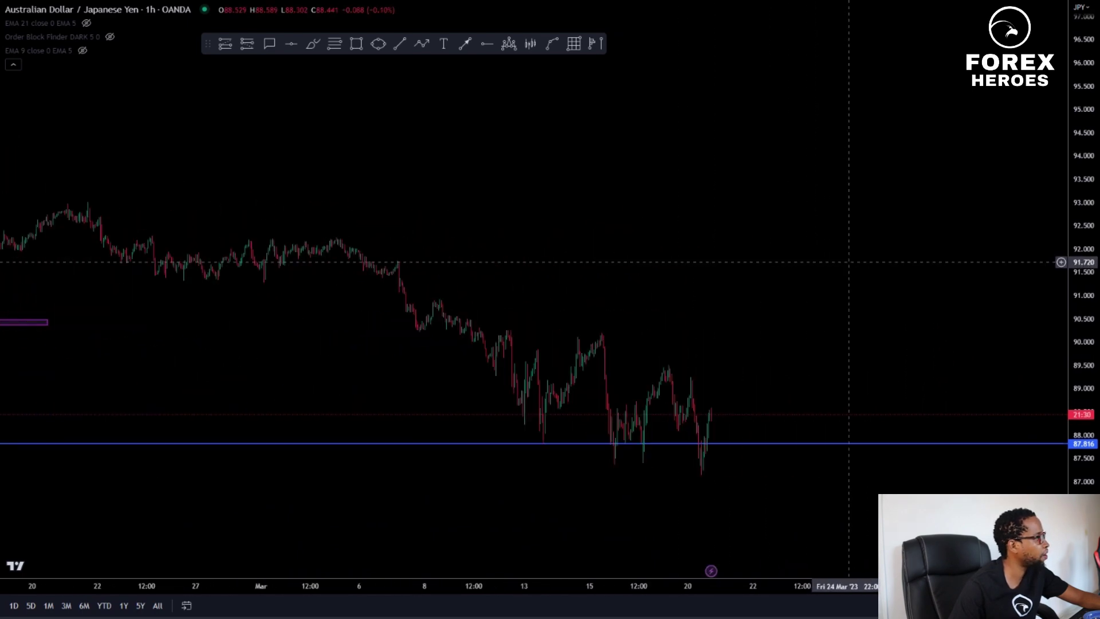
drag(1086, 470, 1086, 338)
drag(851, 376, 914, 286)
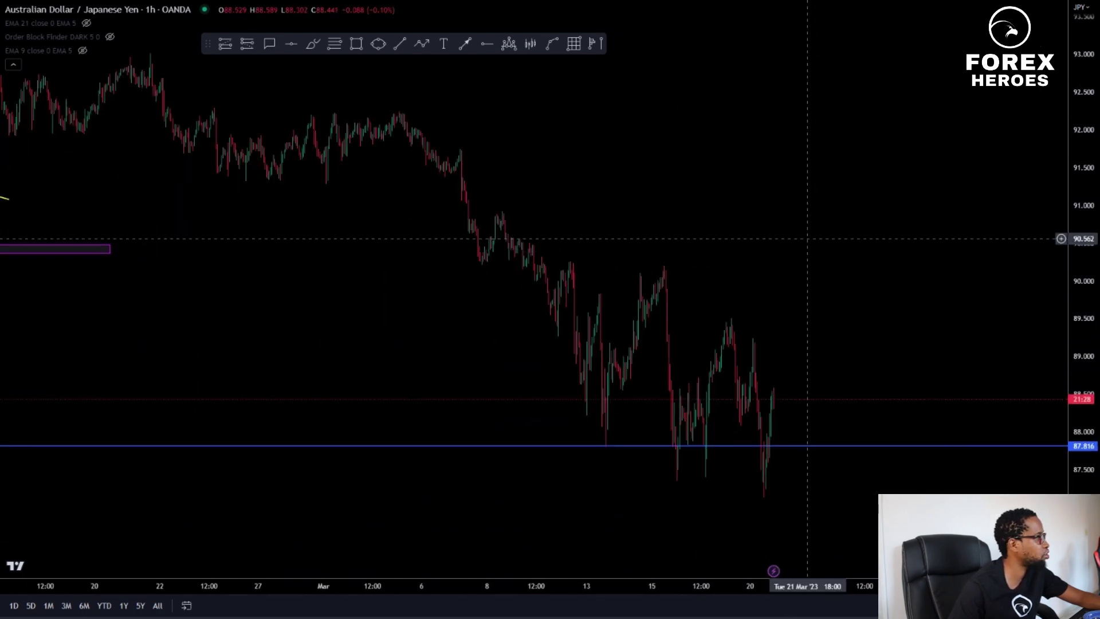
right_click(807, 238)
click(853, 498)
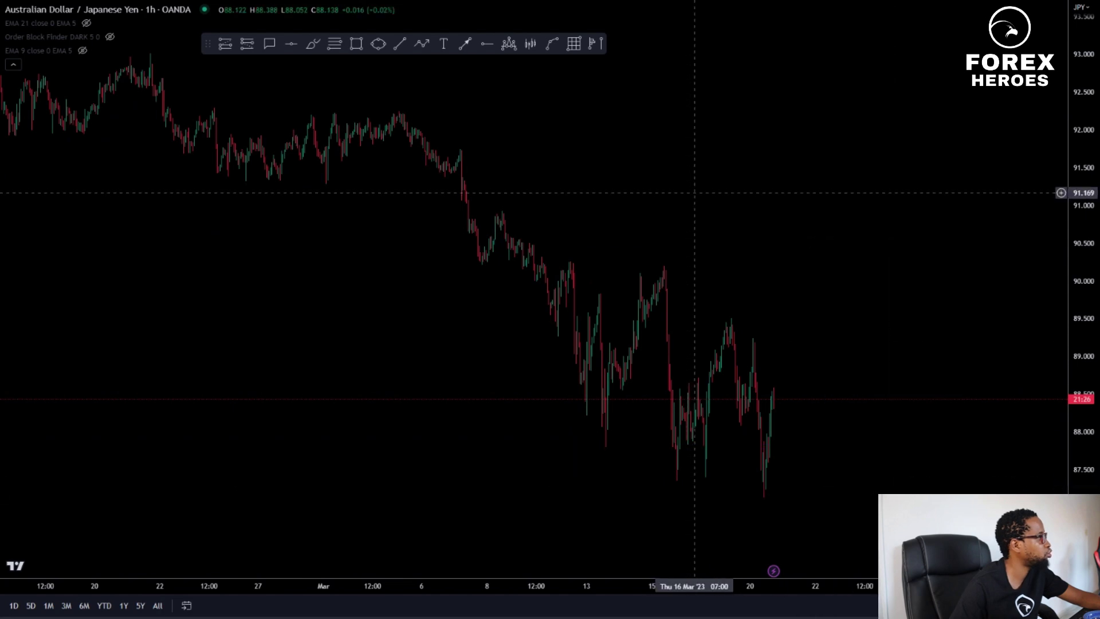
Draw a Fib retracement over the mid-March downswing, from the 15 March high near 90.2 to the low near 87.4
scroll(964, 348, up, 3)
drag(1079, 486, 1079, 431)
drag(719, 347, 845, 263)
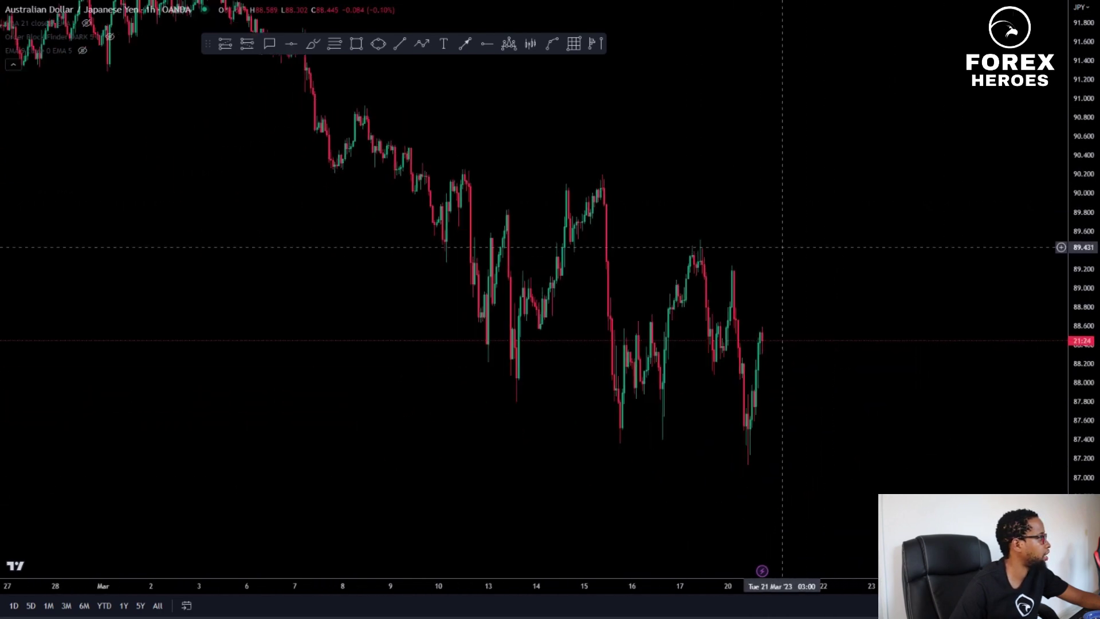
scroll(714, 240, up, 1)
scroll(714, 241, up, 4)
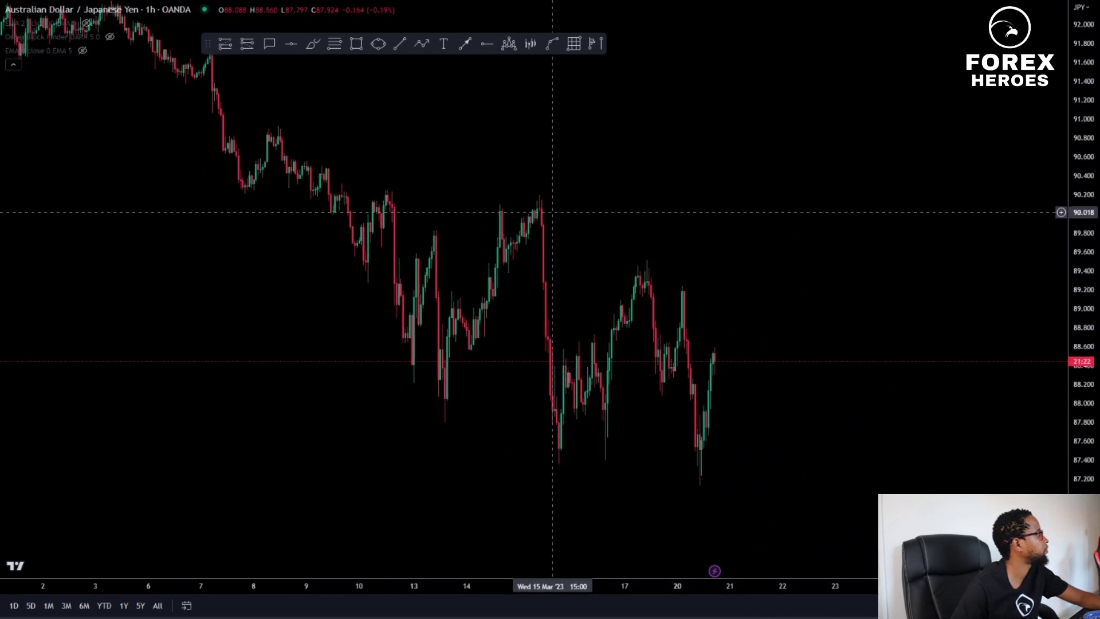
drag(687, 169, 797, 169)
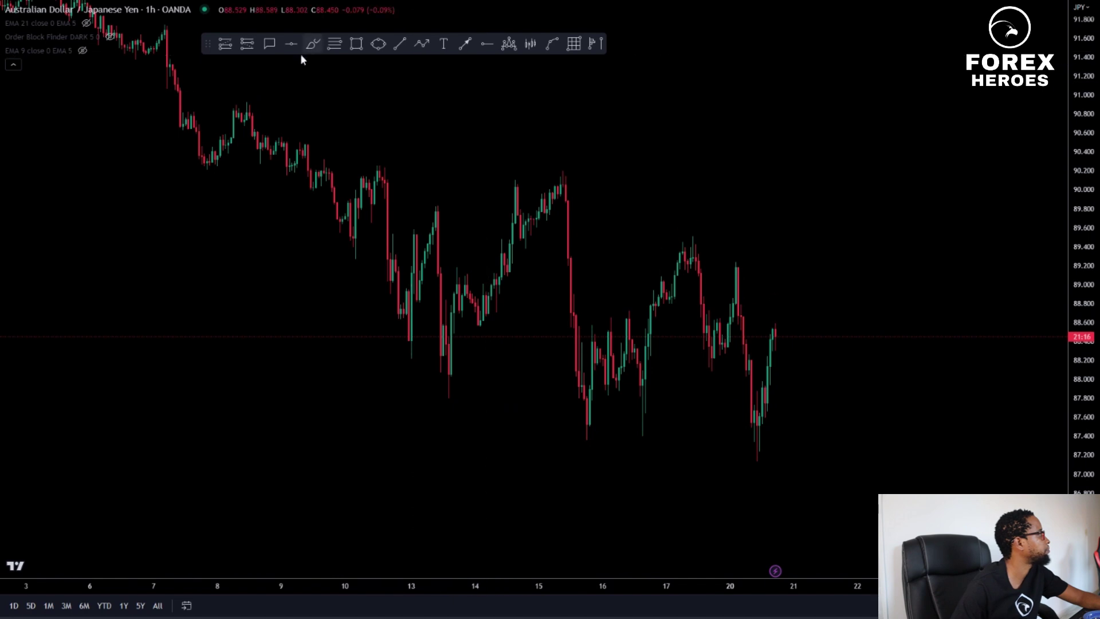
click(333, 44)
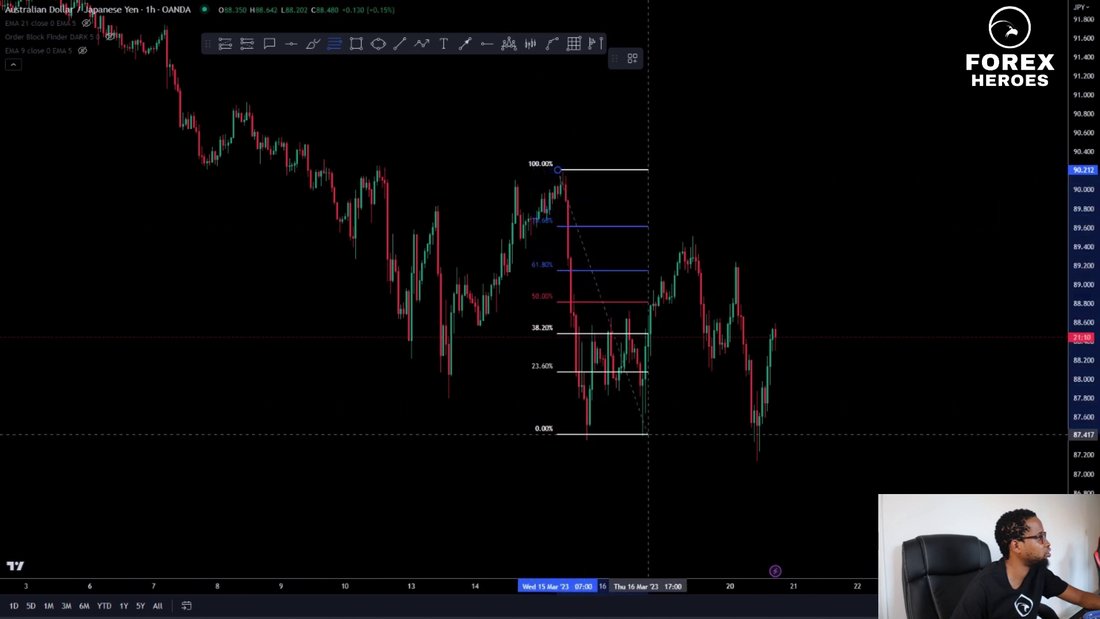
click(690, 440)
drag(690, 440, 693, 438)
click(825, 265)
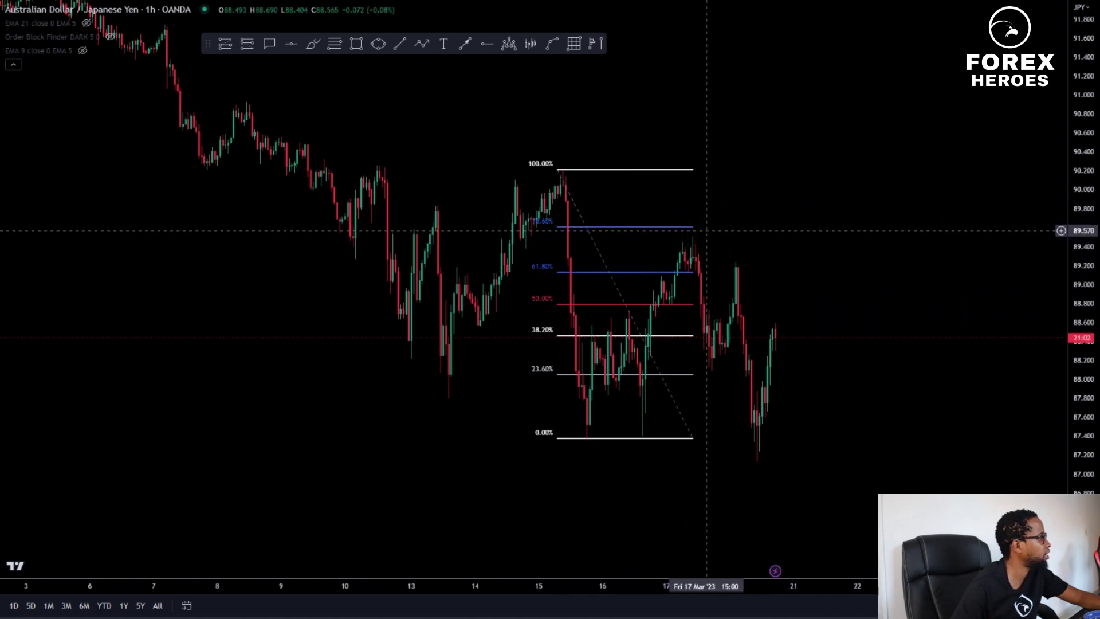
Place a short position on 17 March with entry 89.340, stop 89.963 and target 87.363, extending to 20 March
click(246, 46)
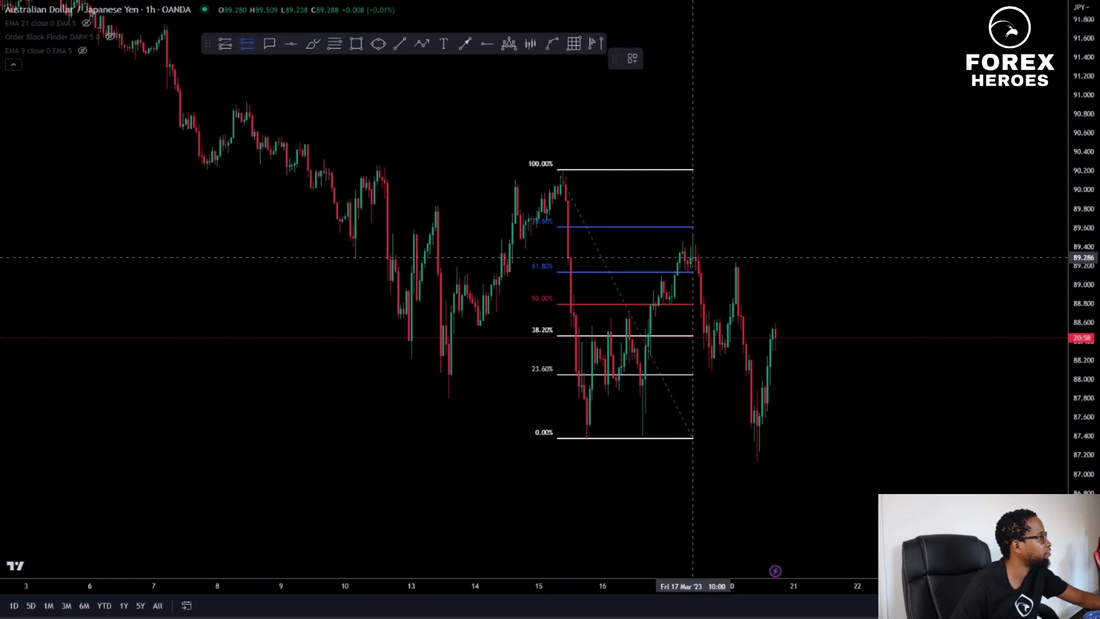
click(693, 257)
drag(693, 161, 695, 198)
mouse_move(806, 273)
mouse_down()
mouse_move(813, 267)
mouse_move(797, 268)
mouse_up()
drag(693, 378, 690, 440)
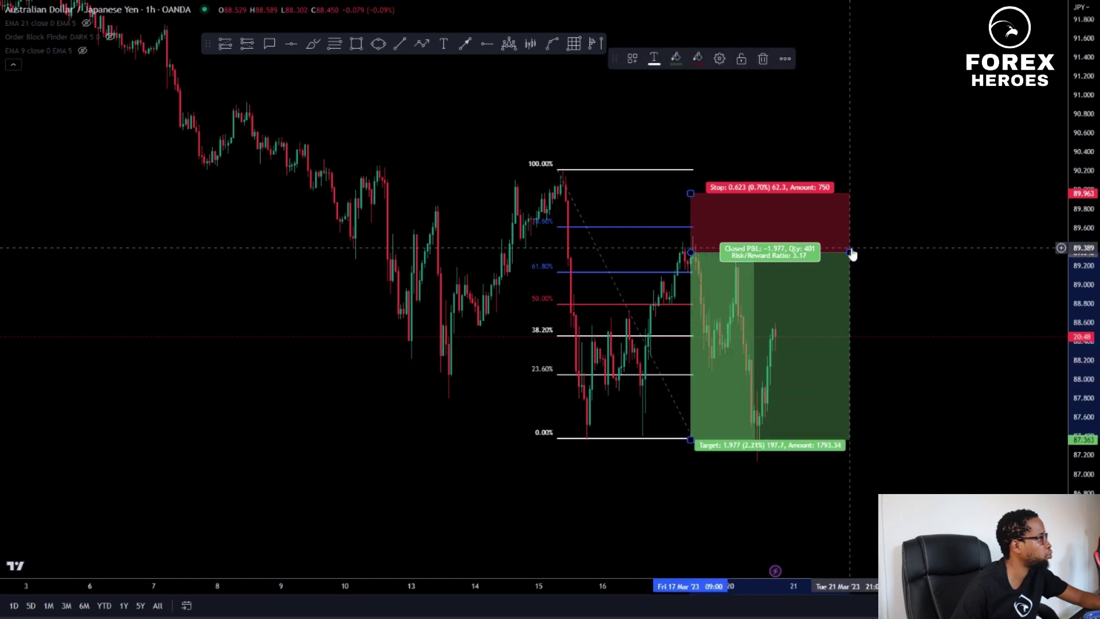
drag(851, 252, 769, 253)
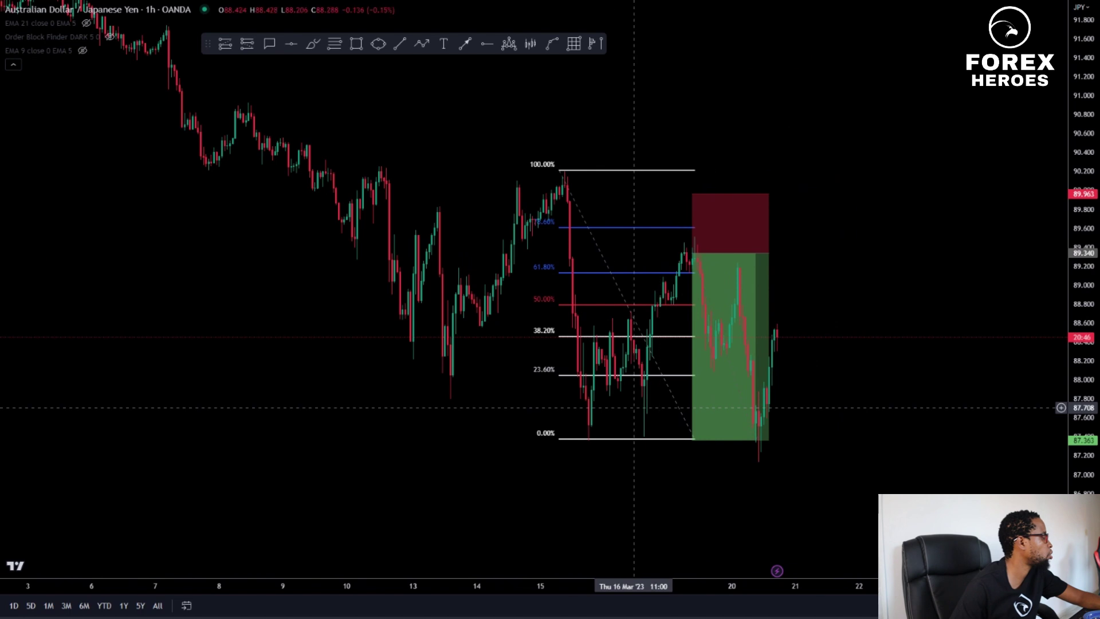
Draw an ascending trend line over the pullback highs from about 88.53 to 89.64, and duplicate it as a parallel line under the lows
scroll(582, 411, up, 1)
scroll(582, 411, up, 1)
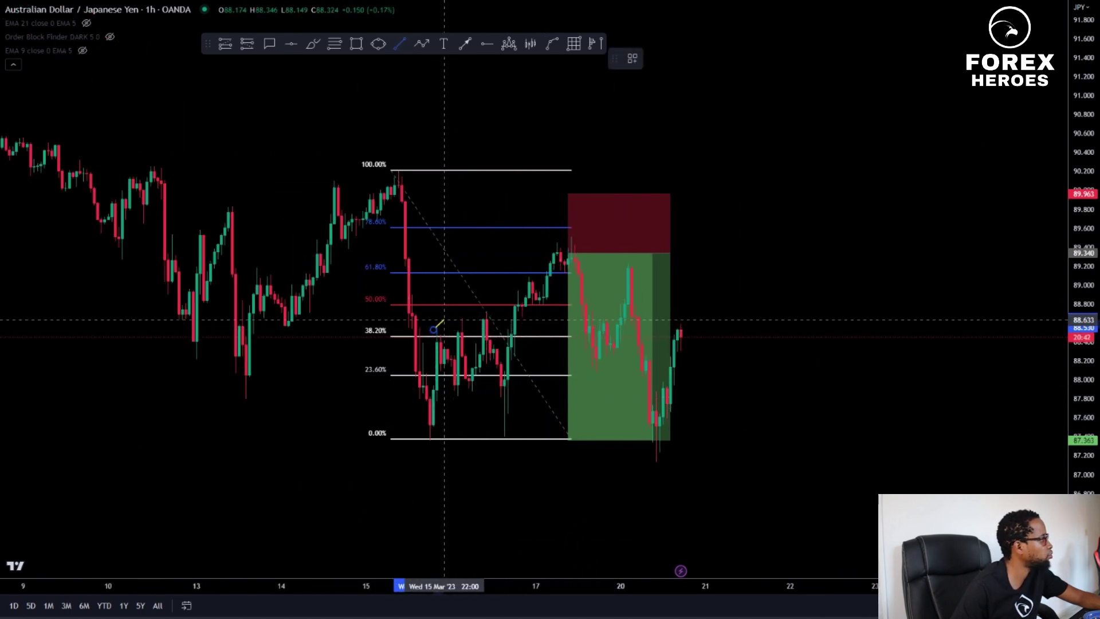
click(434, 330)
click(586, 224)
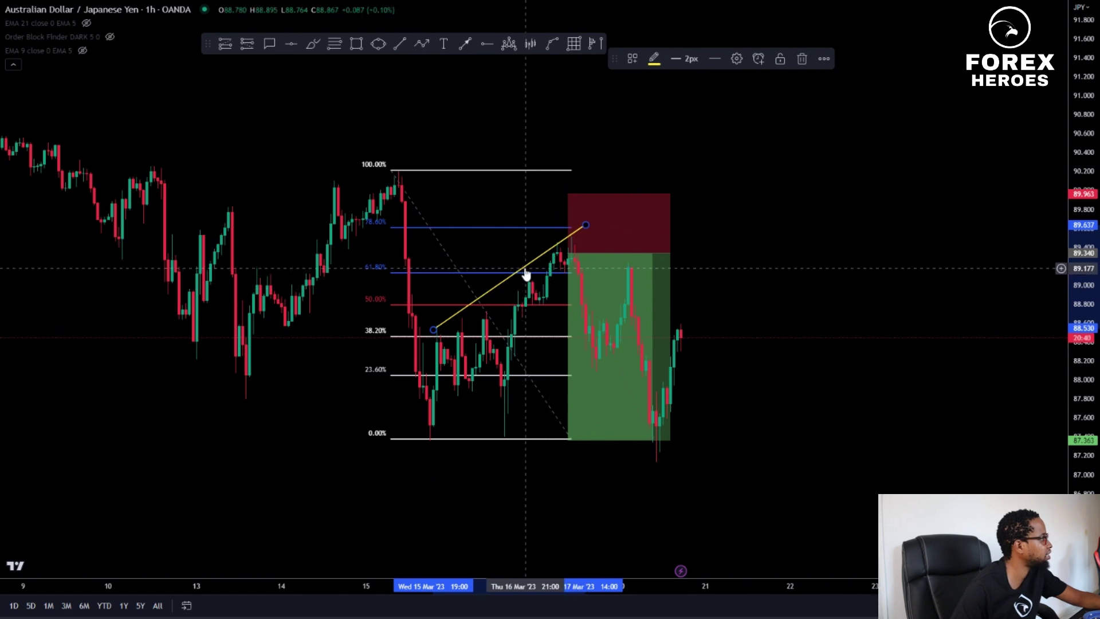
drag(526, 269, 577, 414)
drag(631, 348, 699, 296)
click(750, 289)
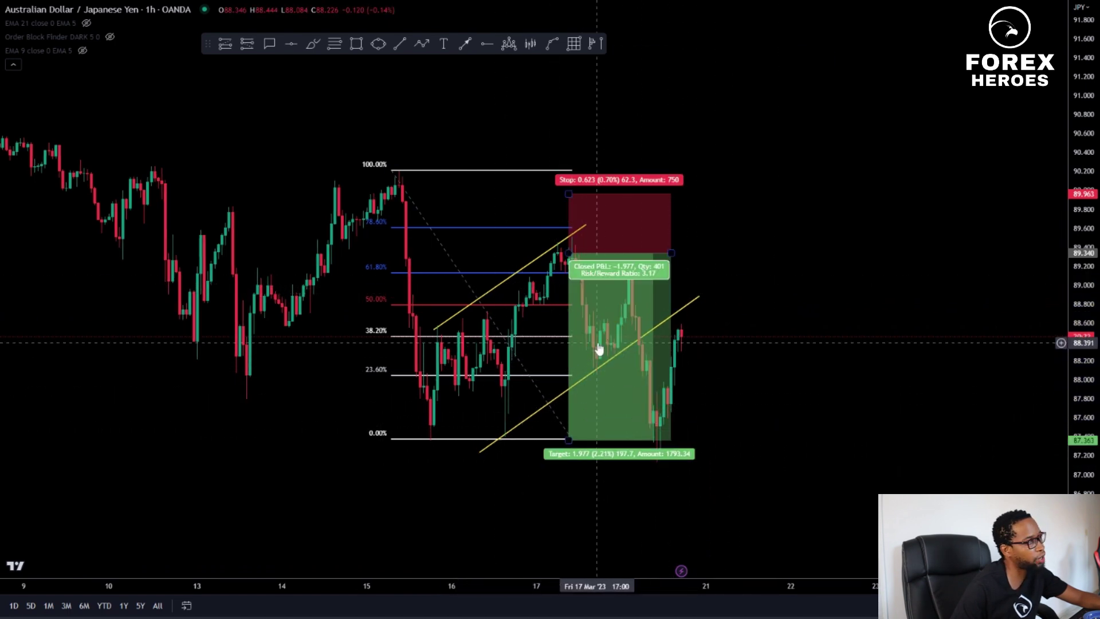
Narrow the 17 March short position to a few hours, so that it ends on the same day
scroll(785, 400, down, 4)
scroll(852, 368, up, 5)
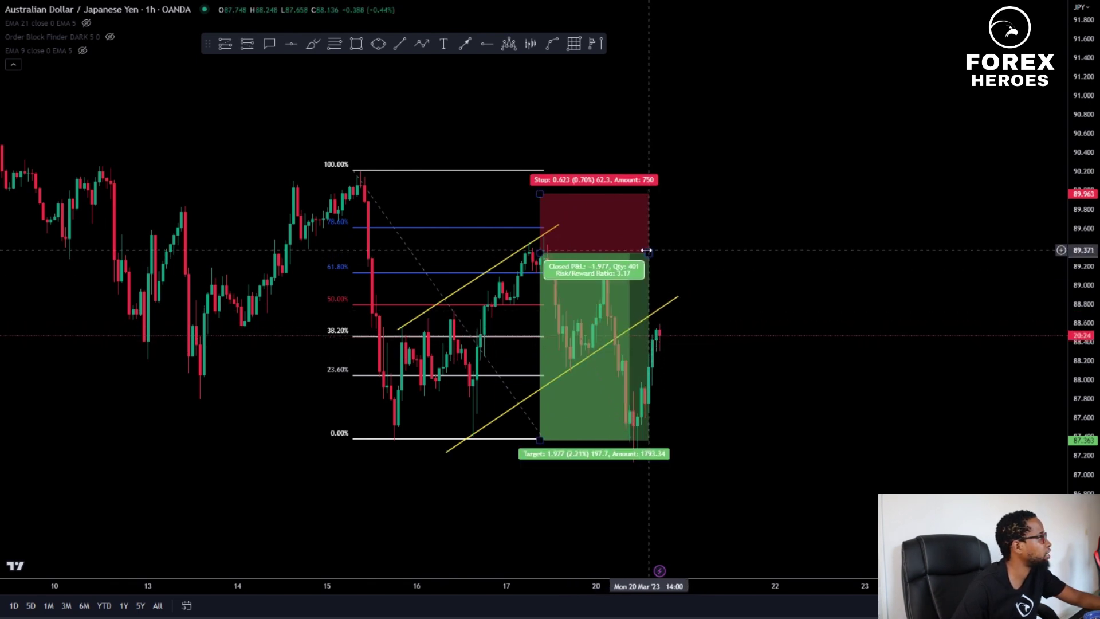
drag(649, 252, 566, 266)
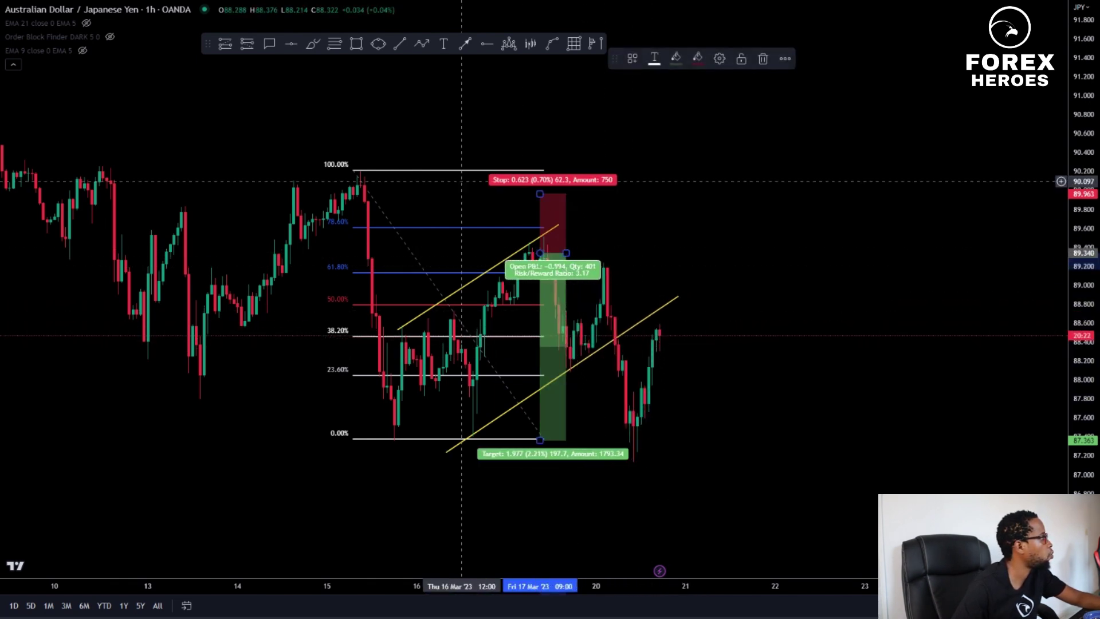
Draw a second Fib retracement from the 20 March high near 89.23 down to the low near 87.15
click(335, 47)
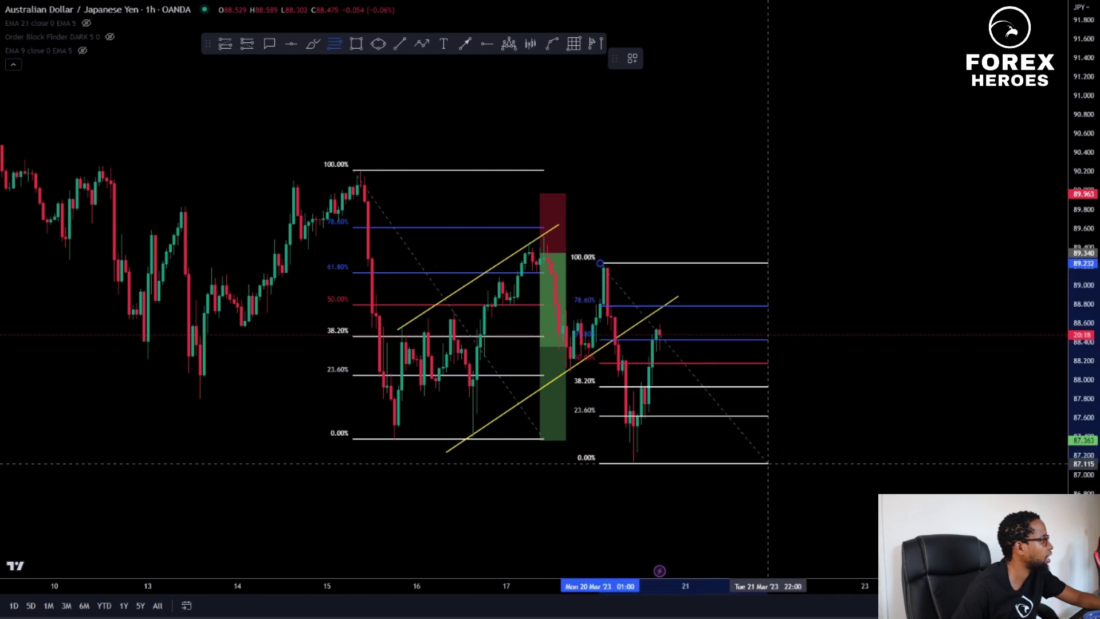
click(771, 460)
click(670, 372)
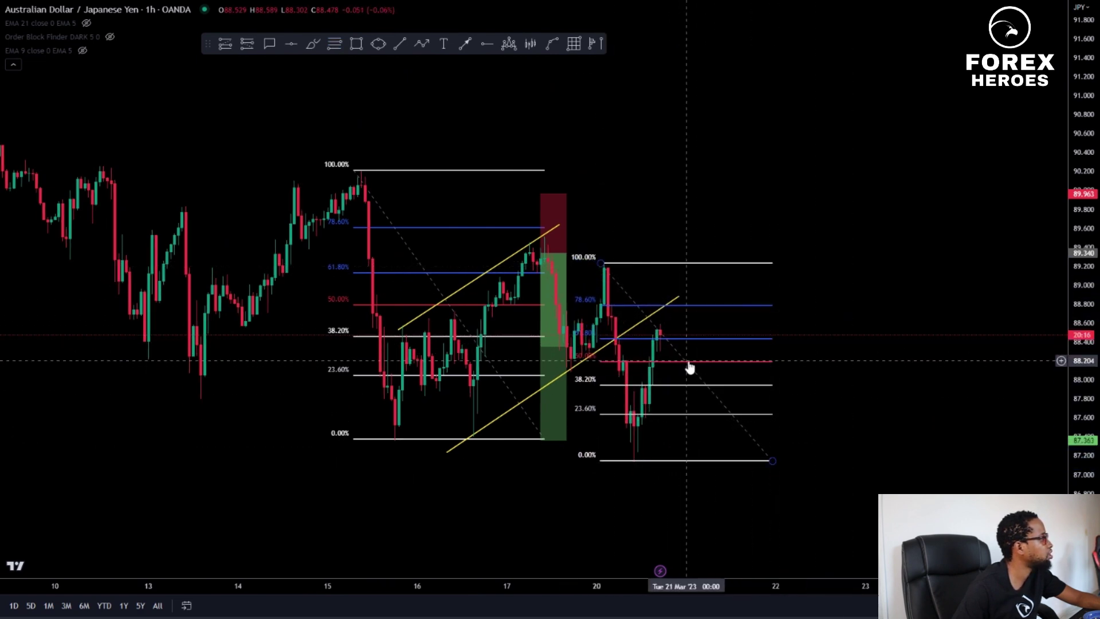
Place a short position at the latest candle with entry 88.494, stop 88.935 and target 87.139, ending early on 21 March
drag(833, 360, 973, 330)
scroll(974, 330, up, 3)
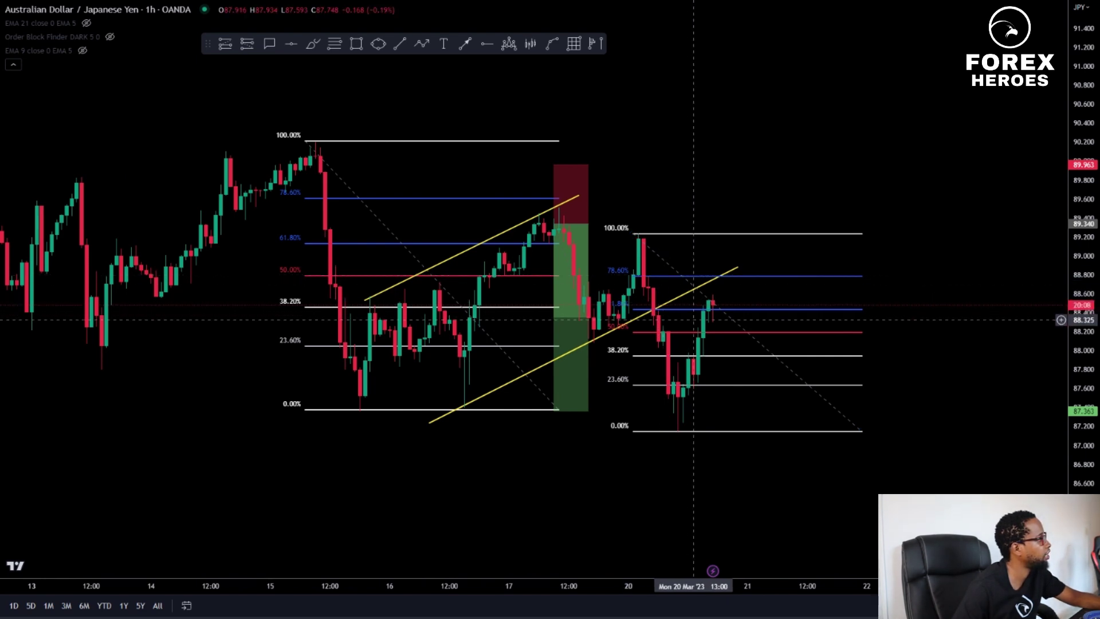
click(247, 44)
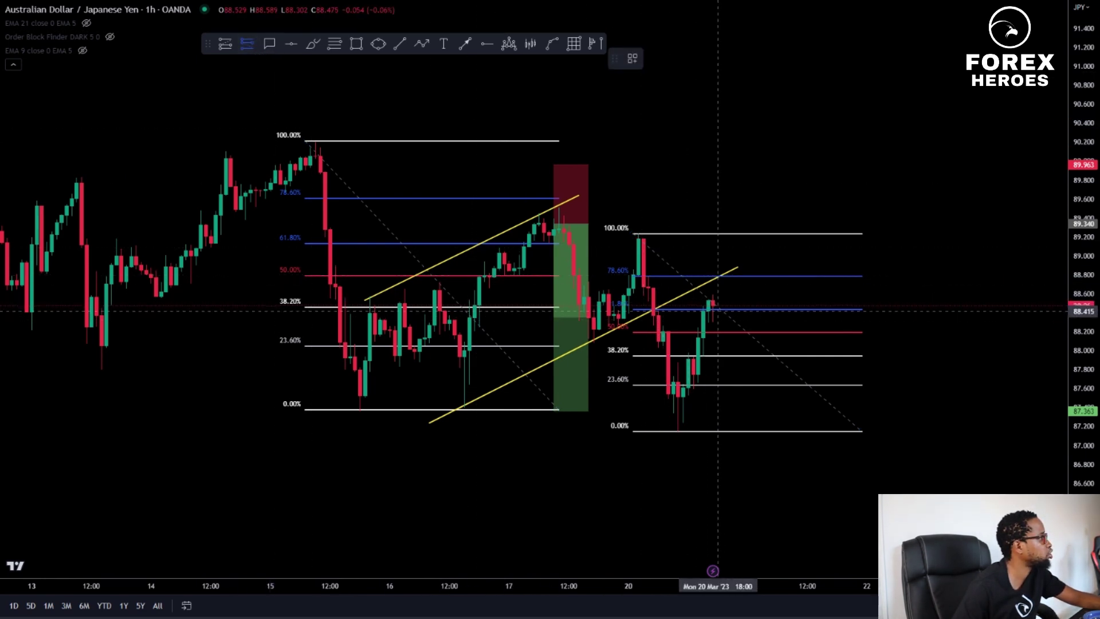
click(718, 301)
drag(789, 319, 783, 321)
drag(714, 244, 715, 262)
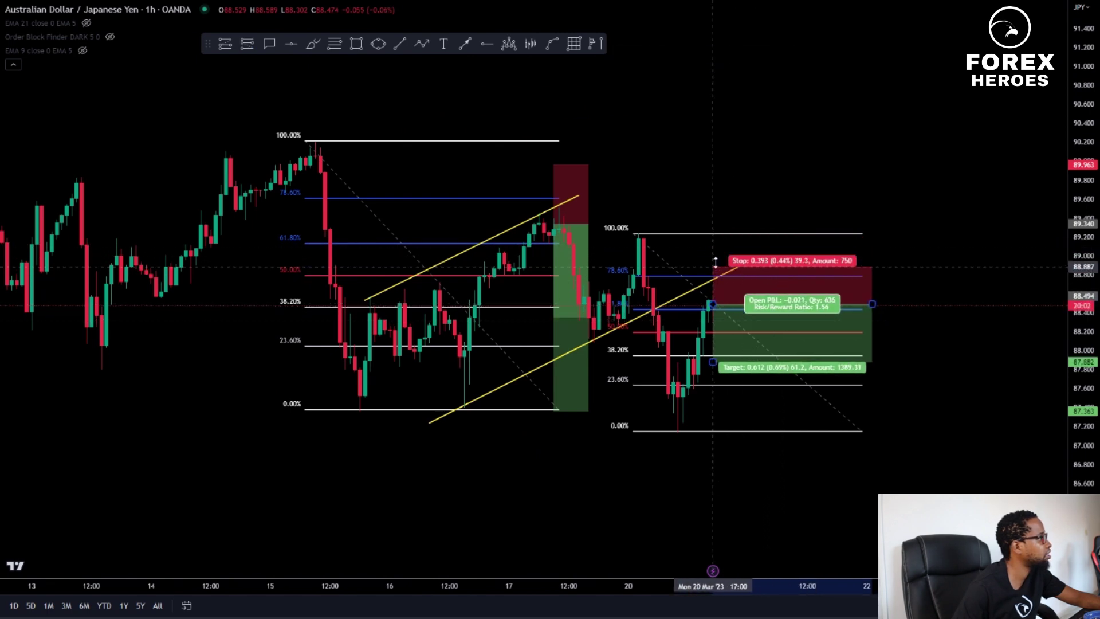
drag(713, 362, 722, 431)
drag(870, 306, 773, 317)
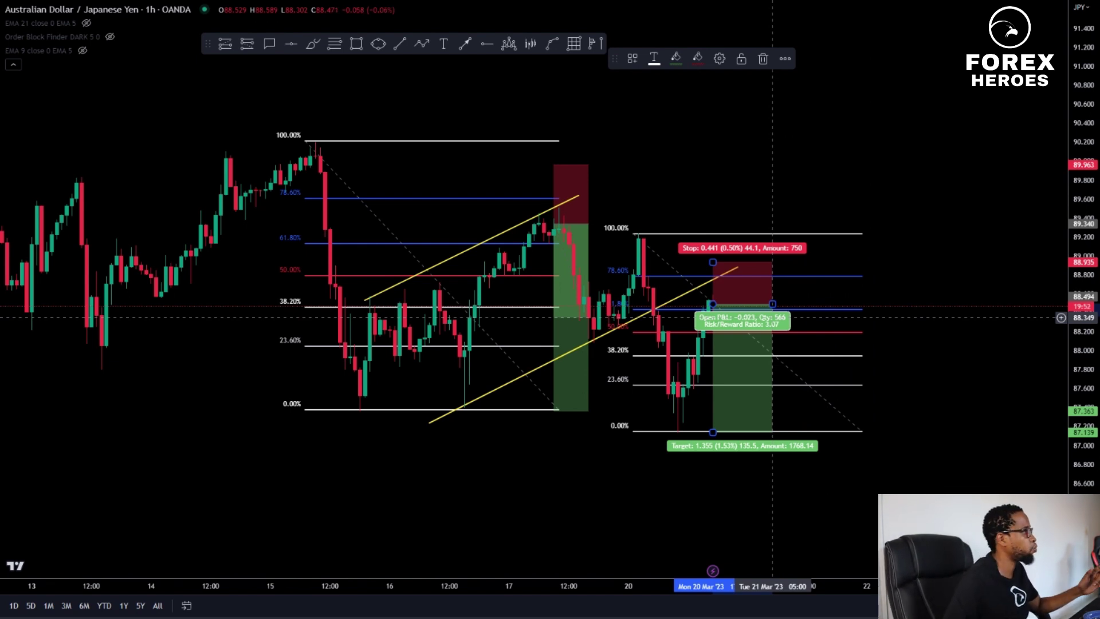
Mark the zone between the newer retracement's 78.6% and 61.8% levels with a rectangle from 88.778 to 88.433
scroll(772, 318, down, 3)
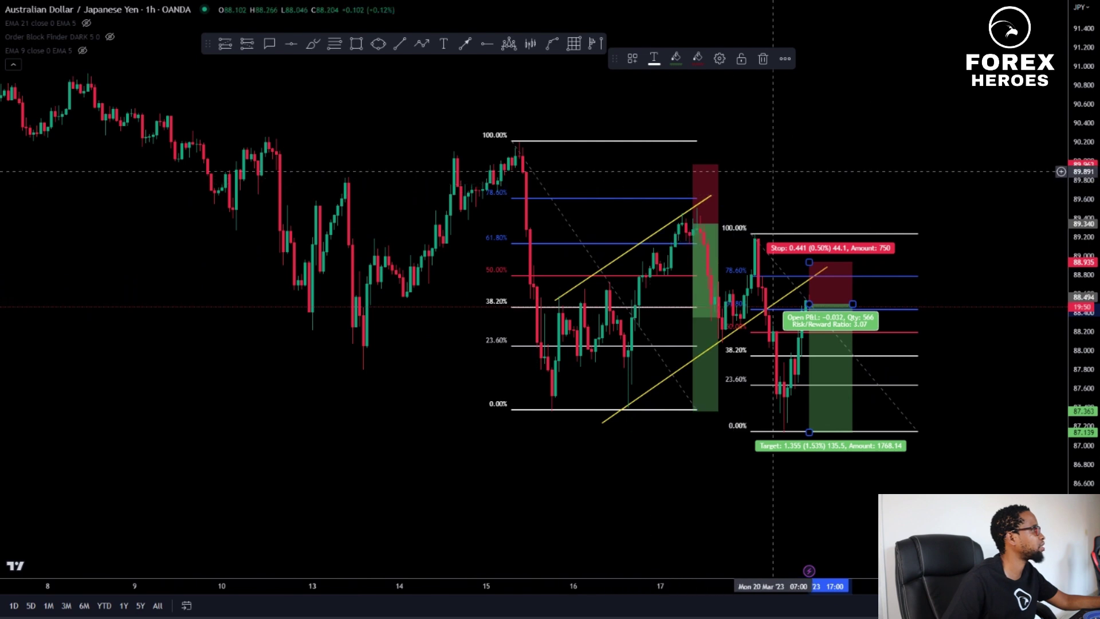
click(1015, 321)
mouse_move(818, 375)
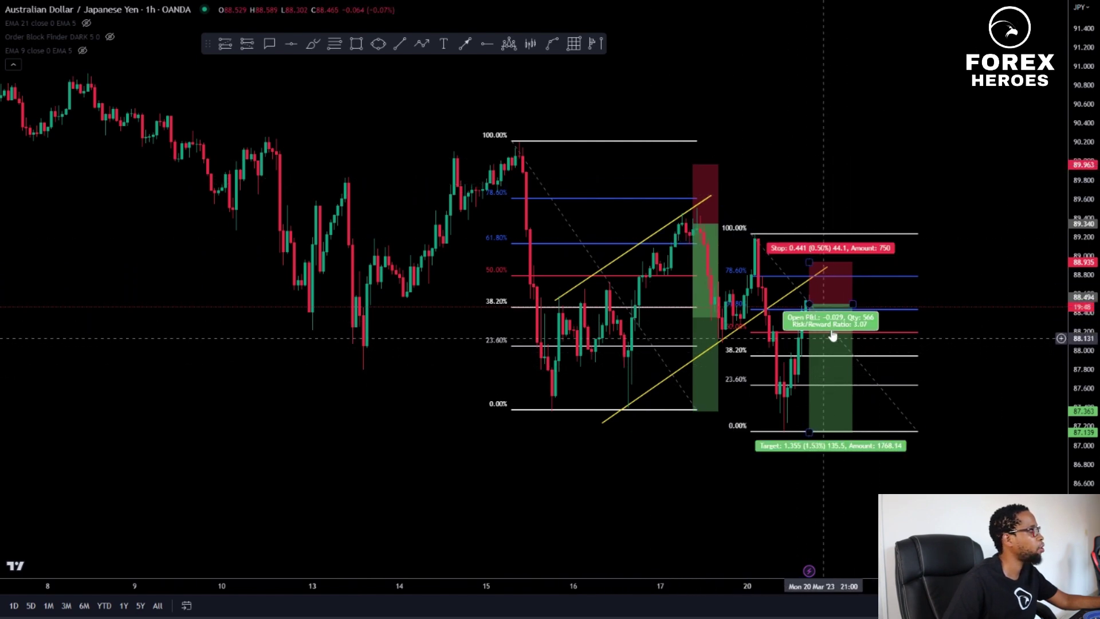
click(355, 44)
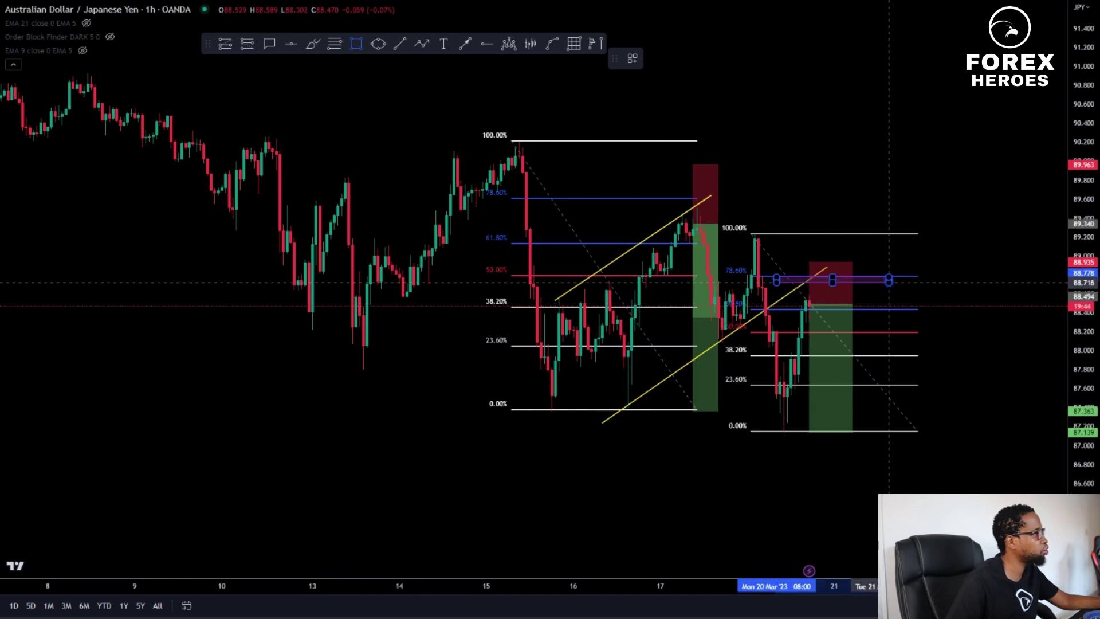
click(776, 277)
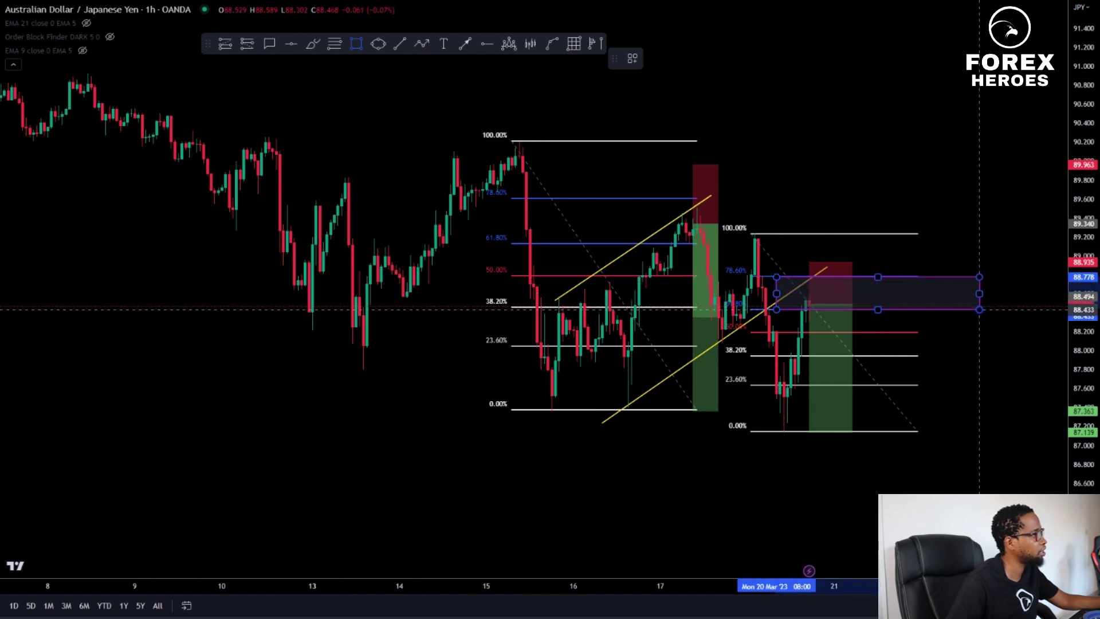
click(979, 309)
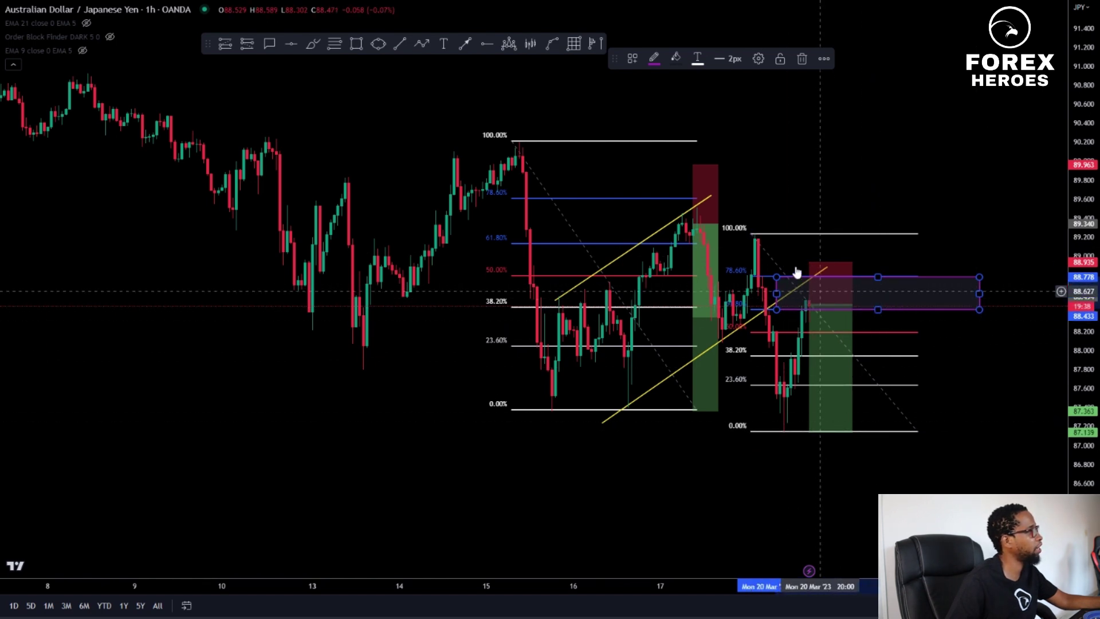
Draw a rectangle from the 20 March high at 89.226 down to 88.808, extending beyond the newer retracement
scroll(838, 375, up, 2)
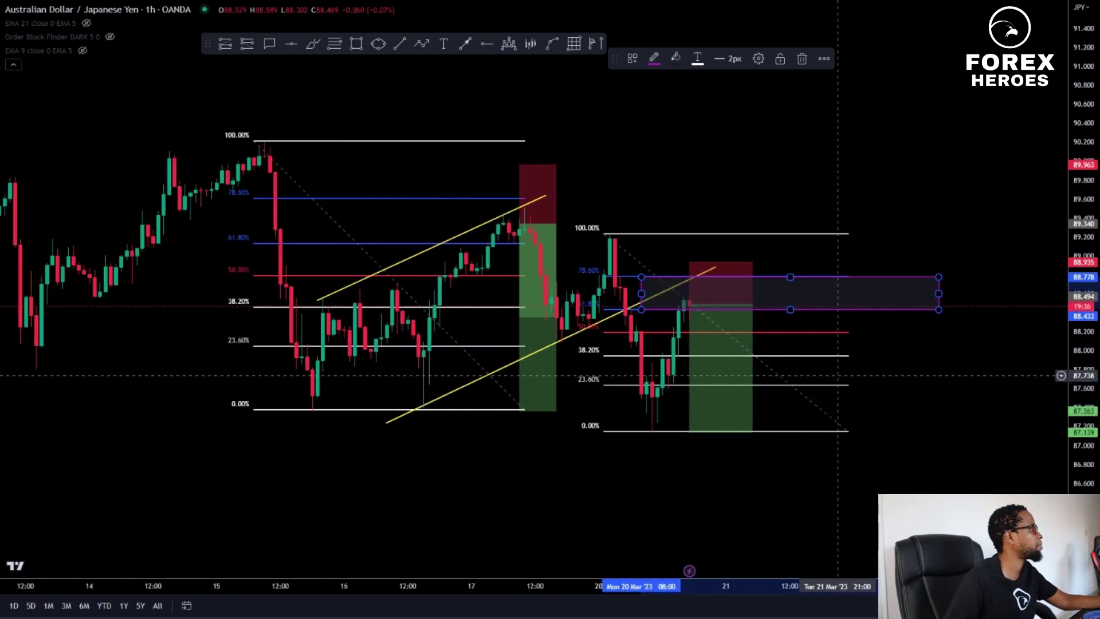
drag(928, 213, 916, 238)
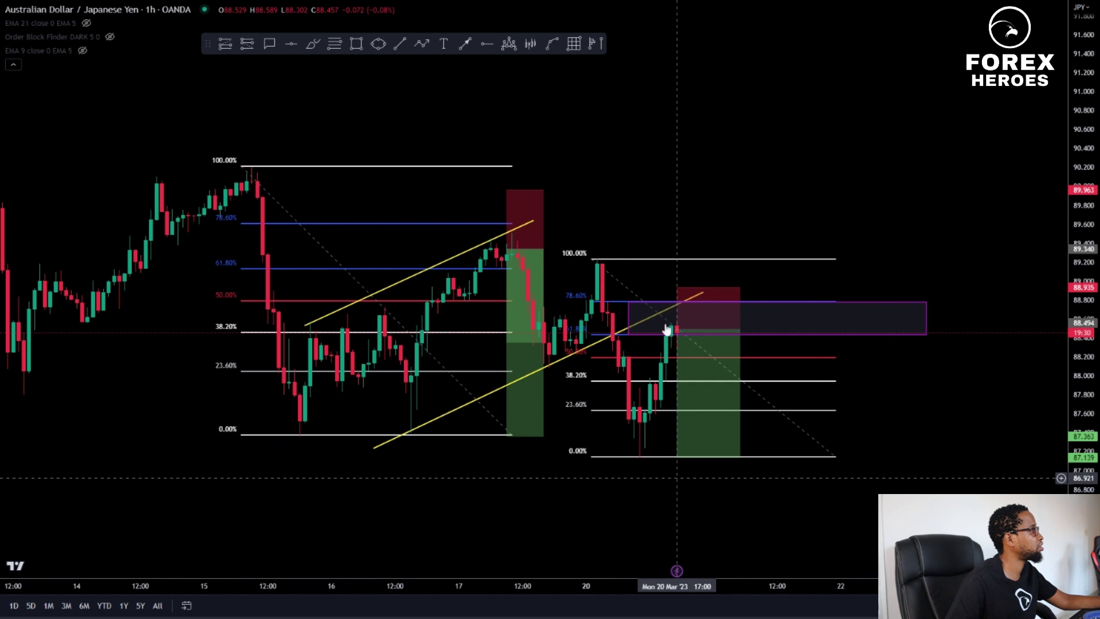
click(777, 301)
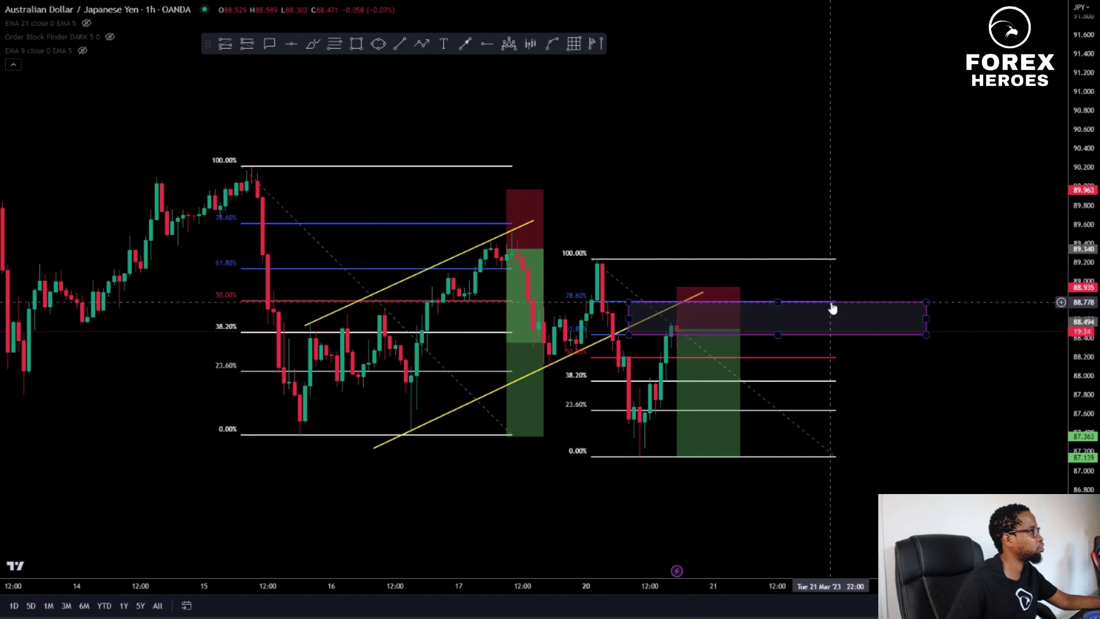
click(355, 43)
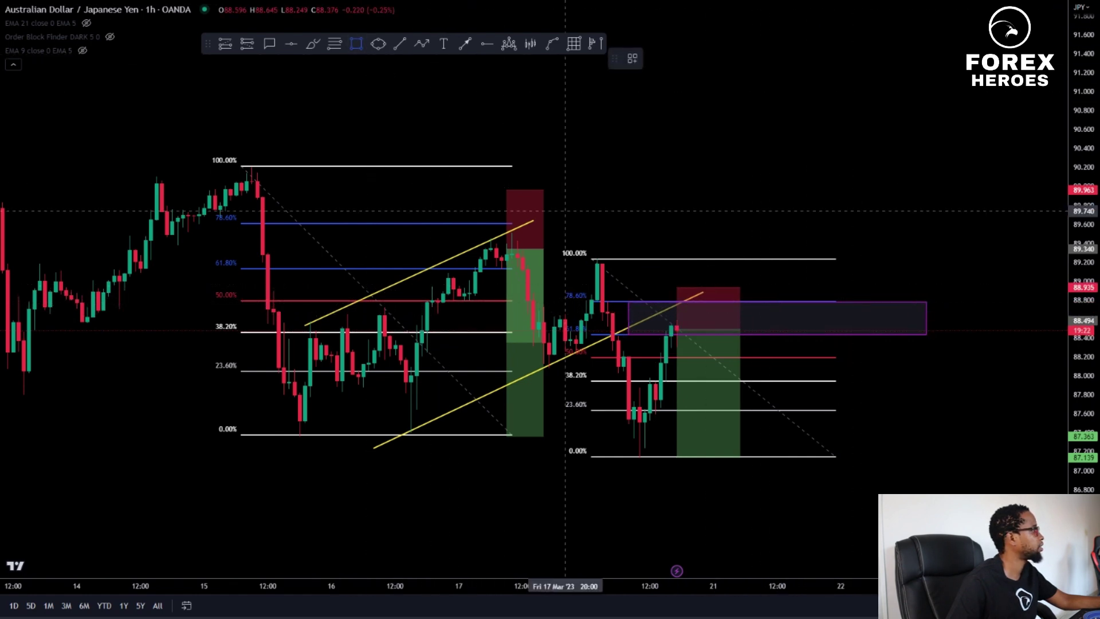
mouse_move(597, 259)
mouse_down()
mouse_move(836, 298)
mouse_move(942, 299)
mouse_up()
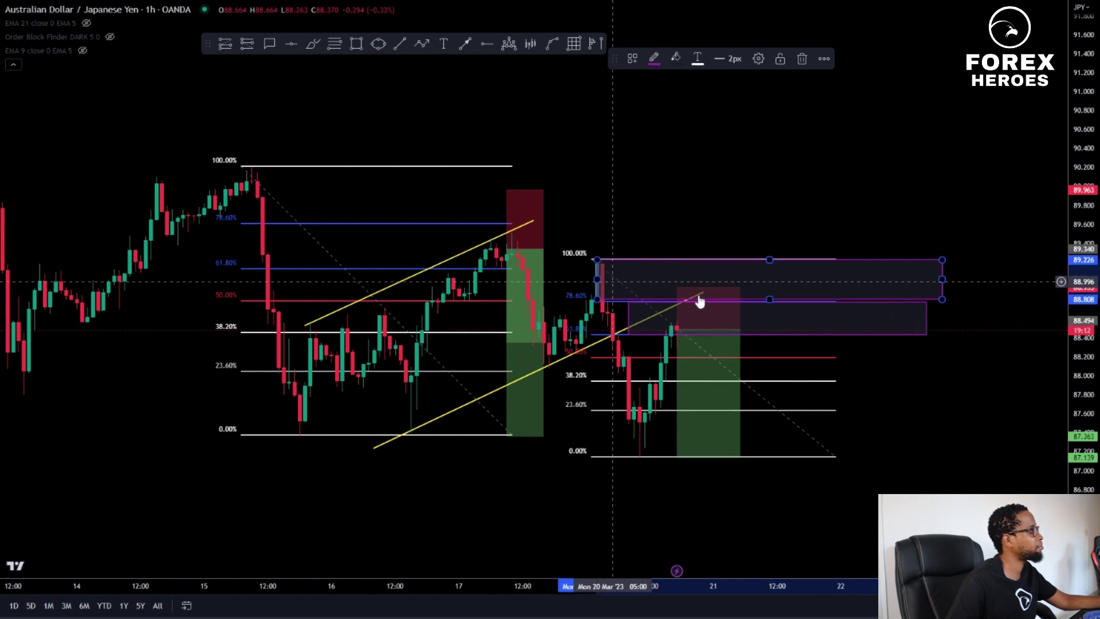
Apply the SUPPLY template to the upper rectangle
double_click(943, 280)
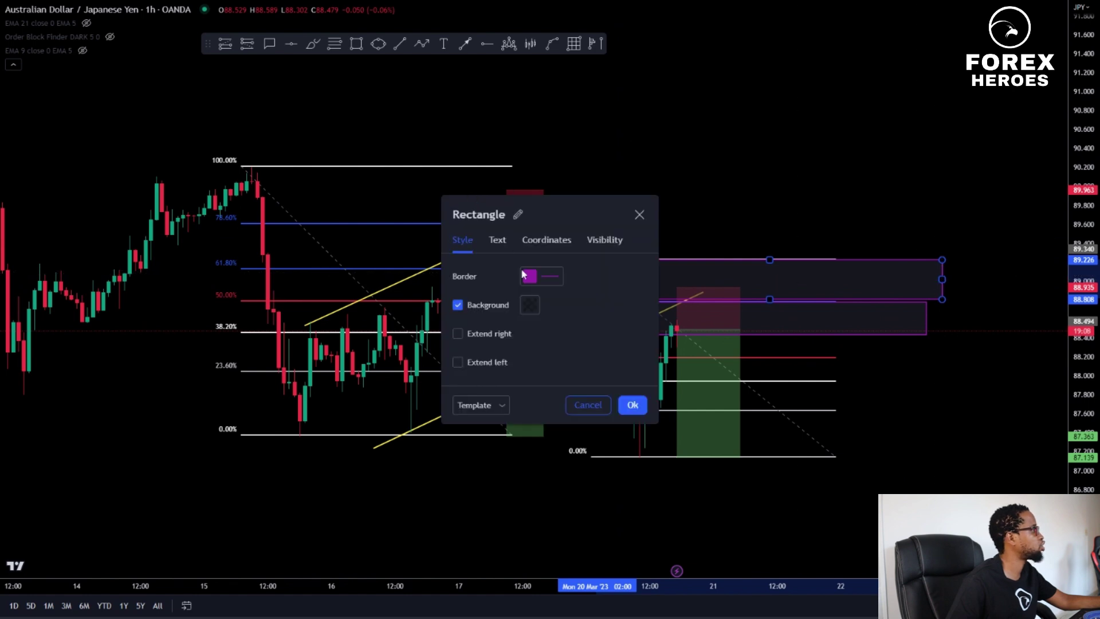
click(489, 395)
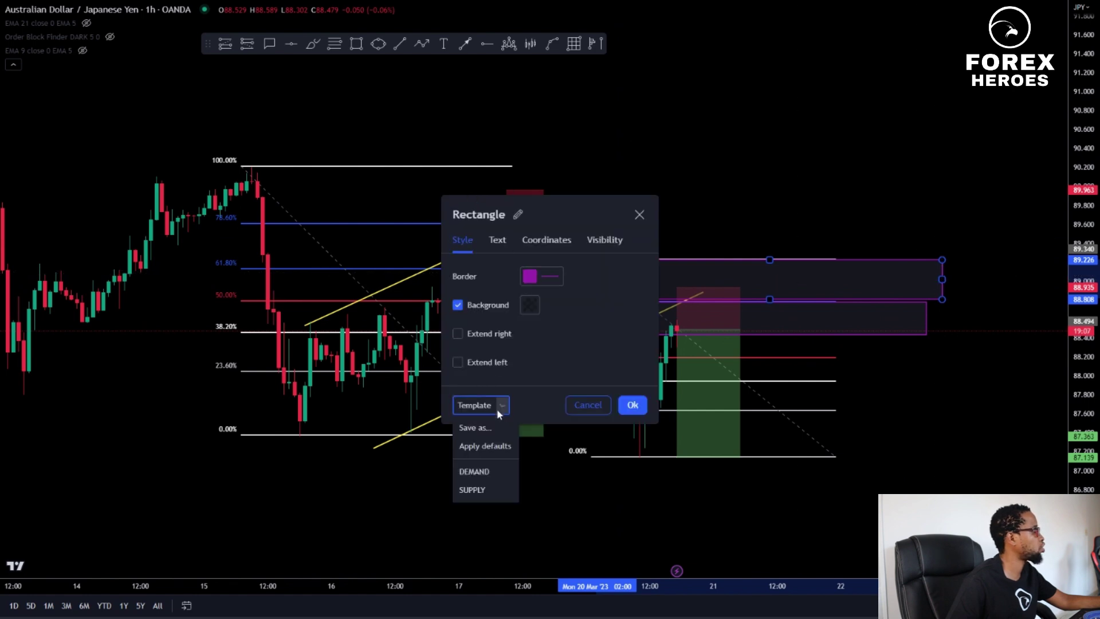
click(486, 489)
click(643, 409)
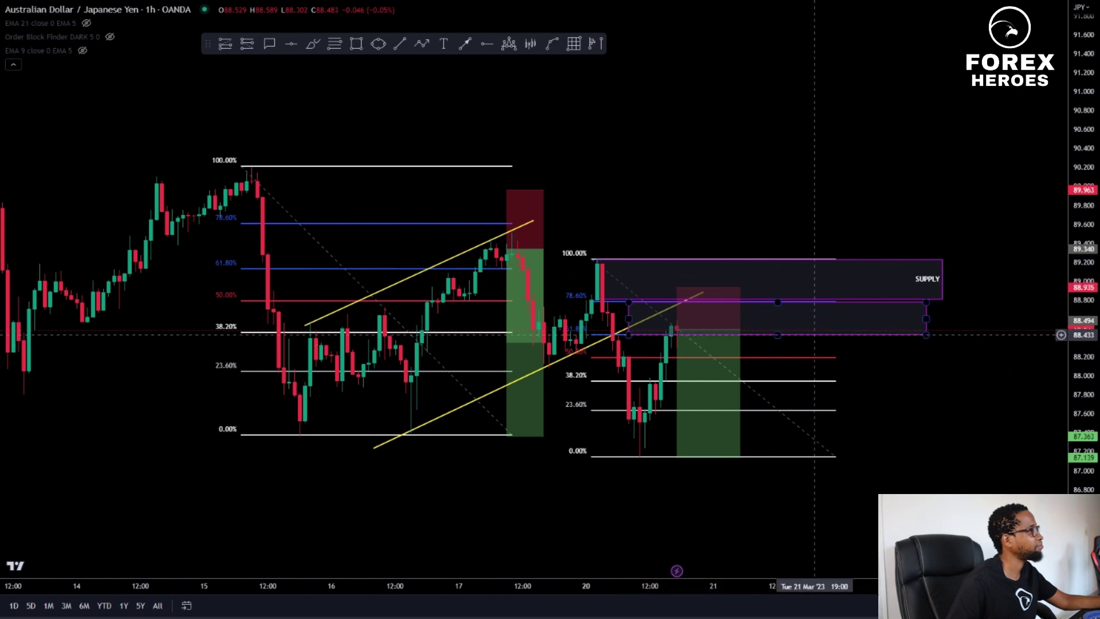
Move the newer short position up to an entry of 88.676, and delete the unlabelled rectangle between the 61.8% and 78.6% levels
drag(715, 366, 721, 341)
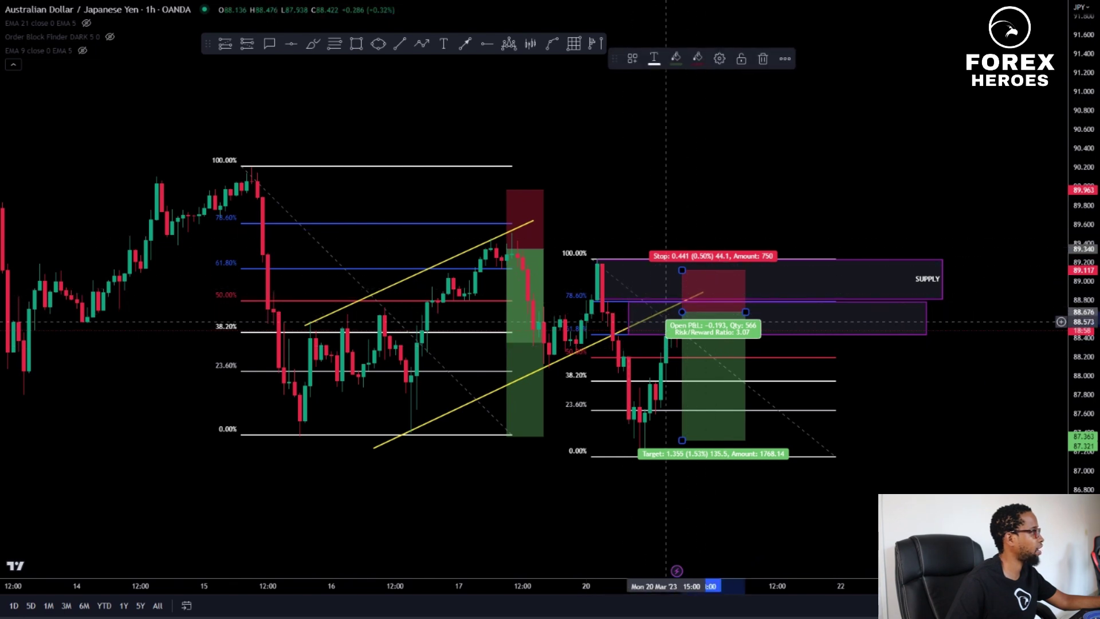
click(915, 335)
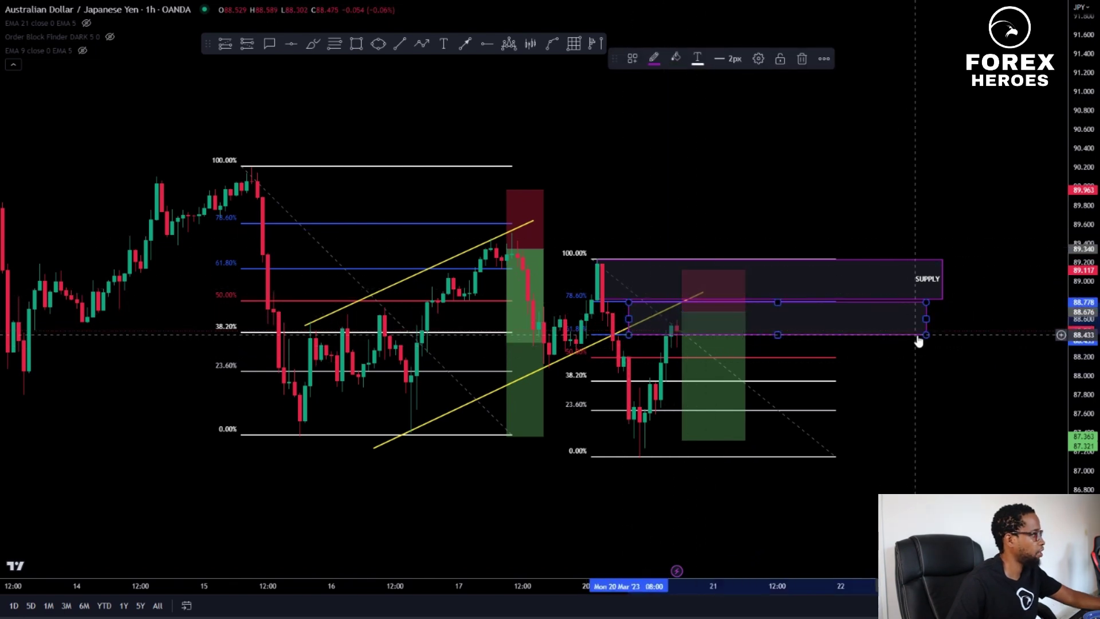
key(Delete)
Draw a zigzag arrow from the last candle into the supply zone near 89.0 and down to about 87.2, and shift the short's entry to 88.639
scroll(589, 186, up, 3)
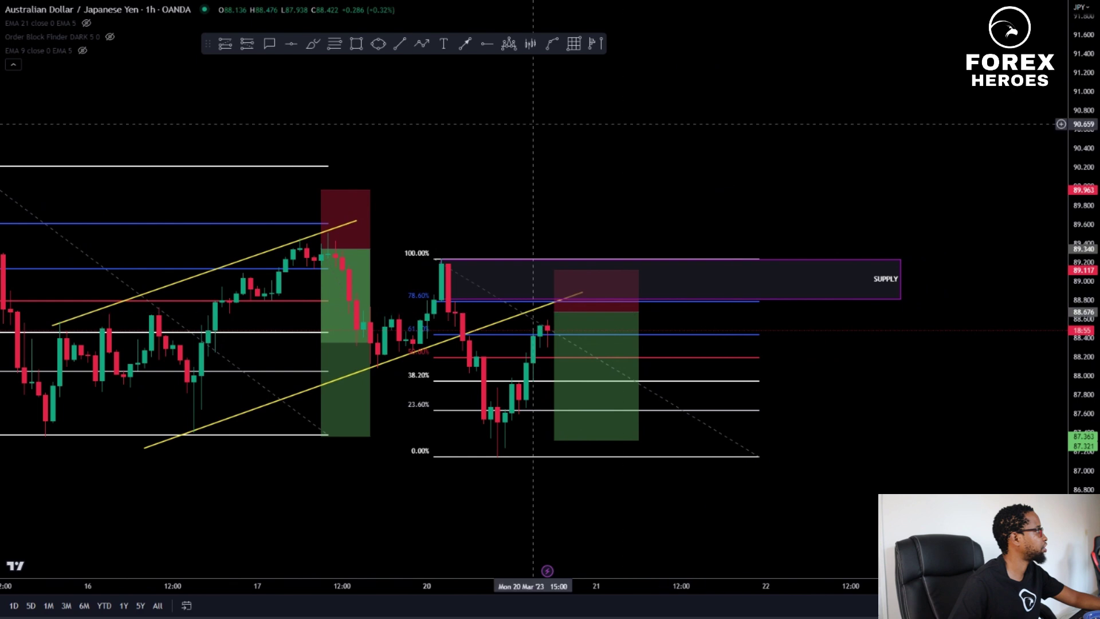
click(421, 44)
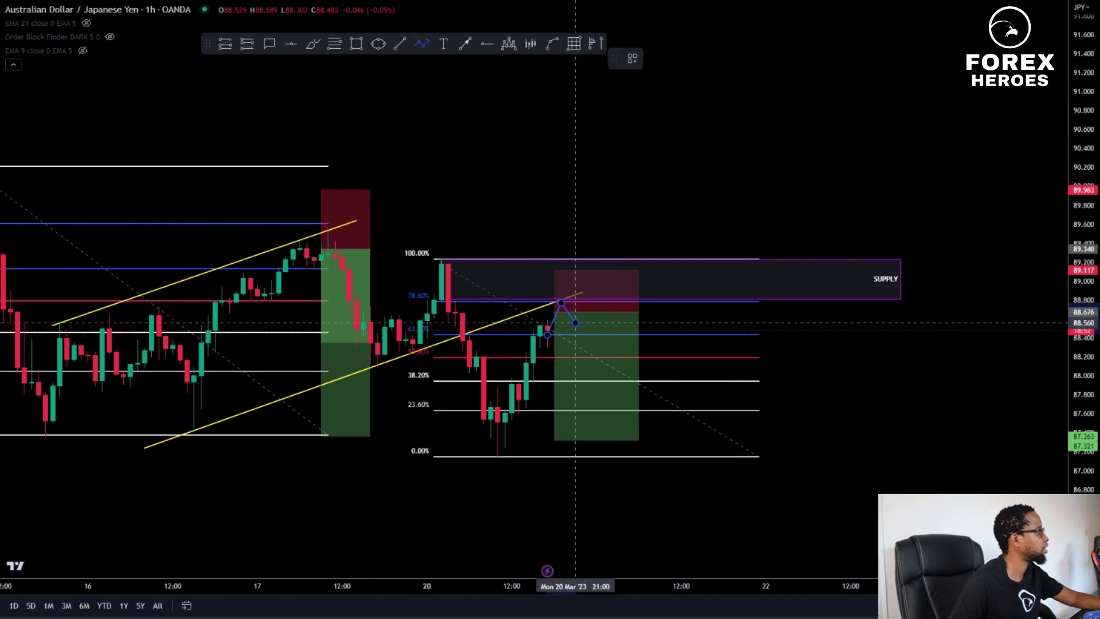
click(596, 281)
double_click(688, 449)
drag(629, 320, 643, 324)
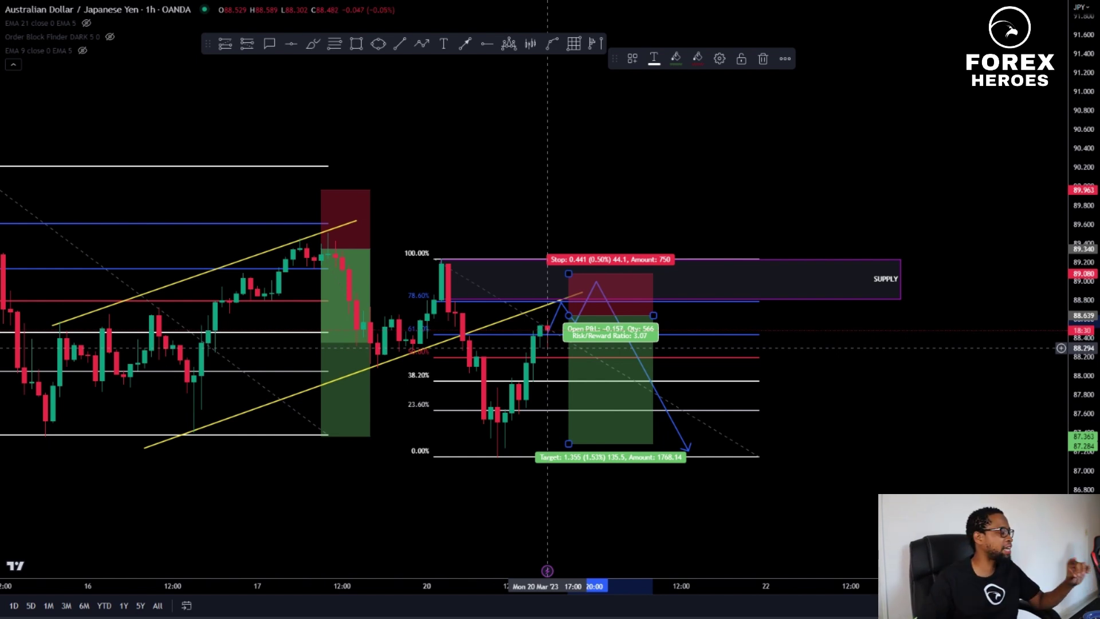
Draw an upward example Fib retracement in the empty area below price, from 84.563 to about 86.6, starting 21 March
mouse_move(856, 476)
mouse_down()
mouse_move(780, 292)
mouse_move(683, 236)
mouse_up()
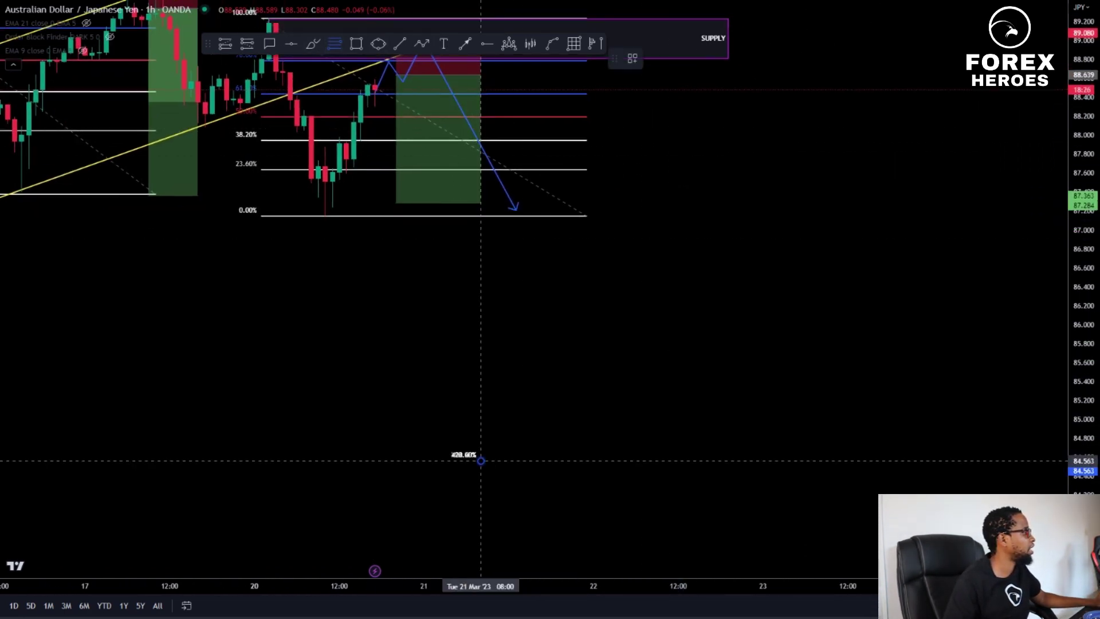
drag(482, 460, 628, 267)
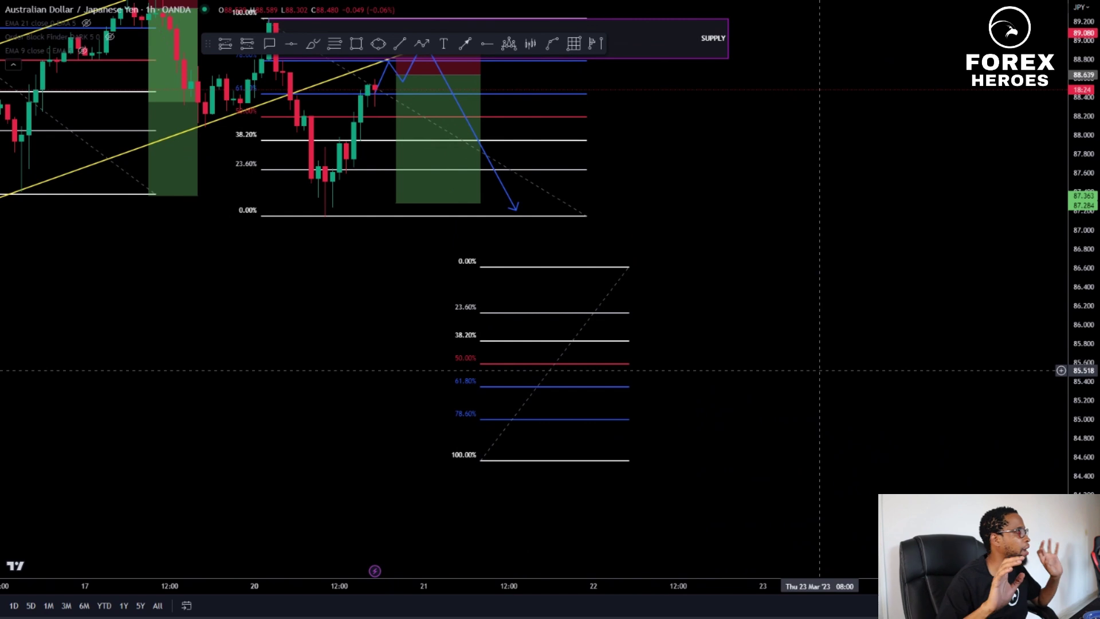